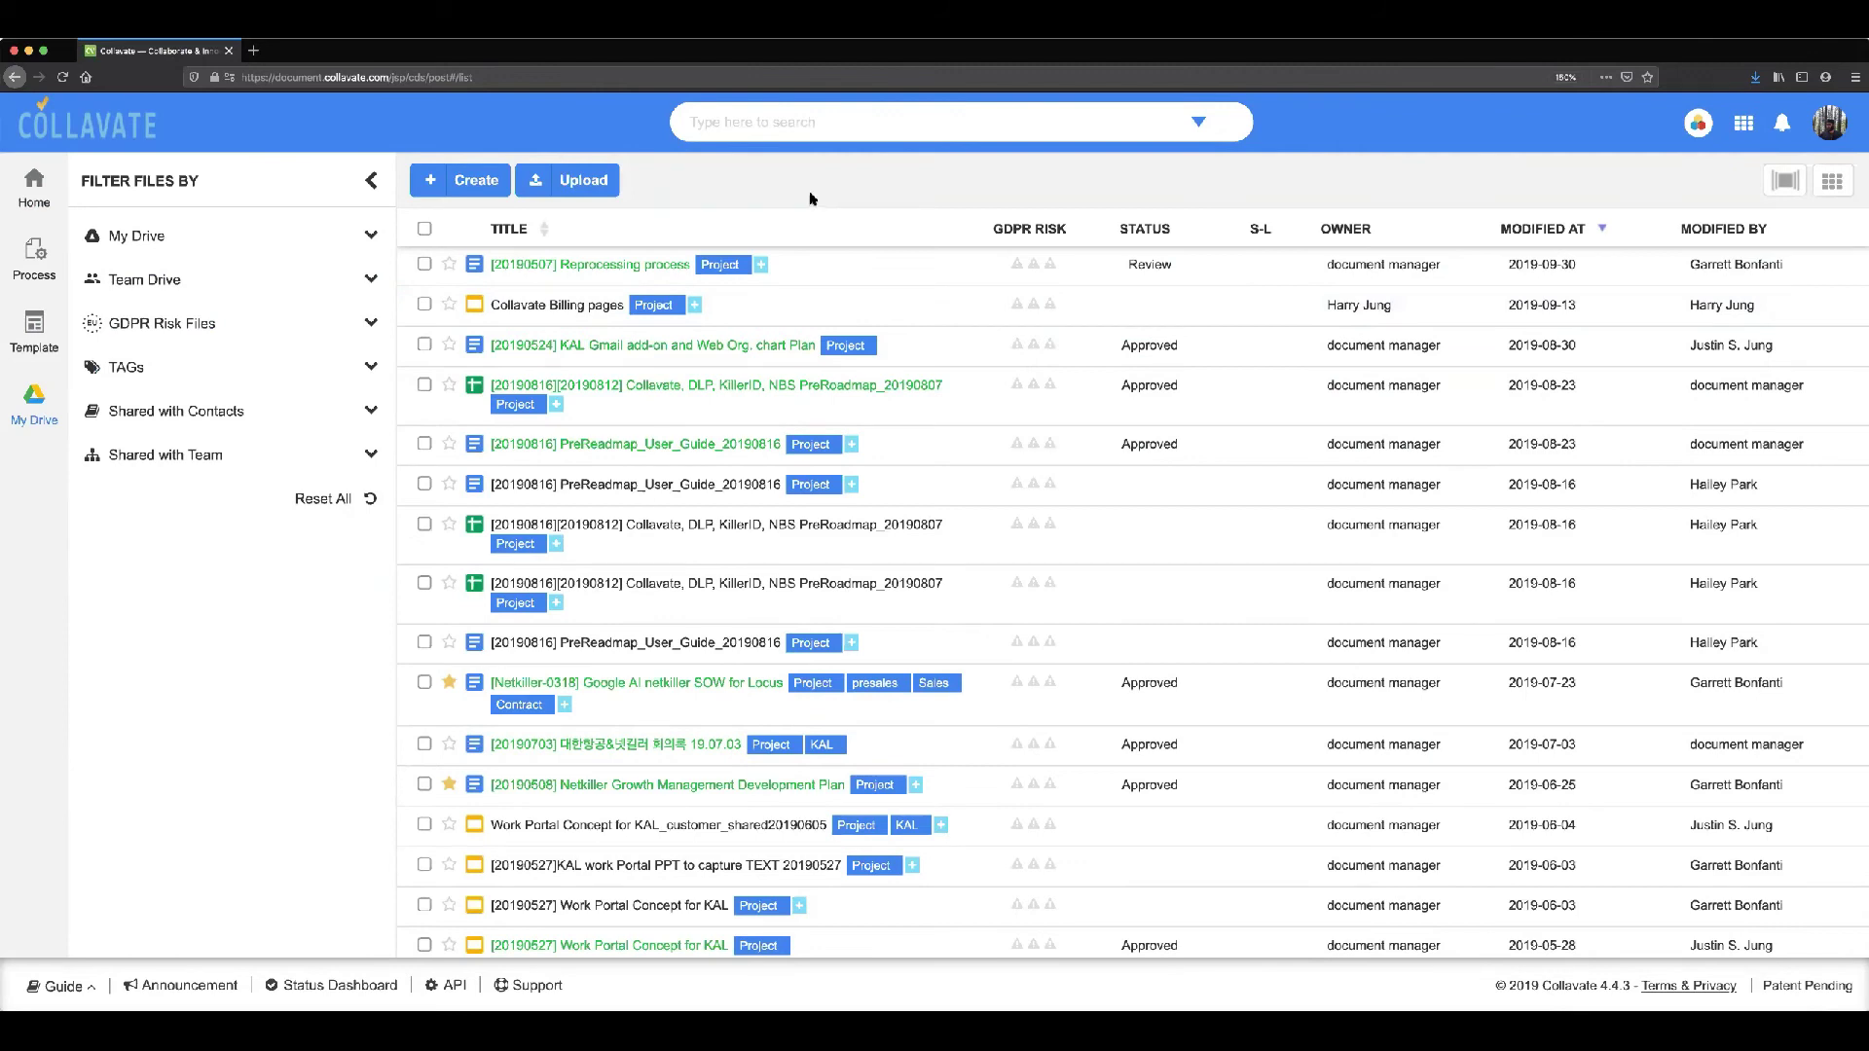
Step: Expand the tag filters, clear the Project tag, and reapply it to the file list
left_click(165, 369)
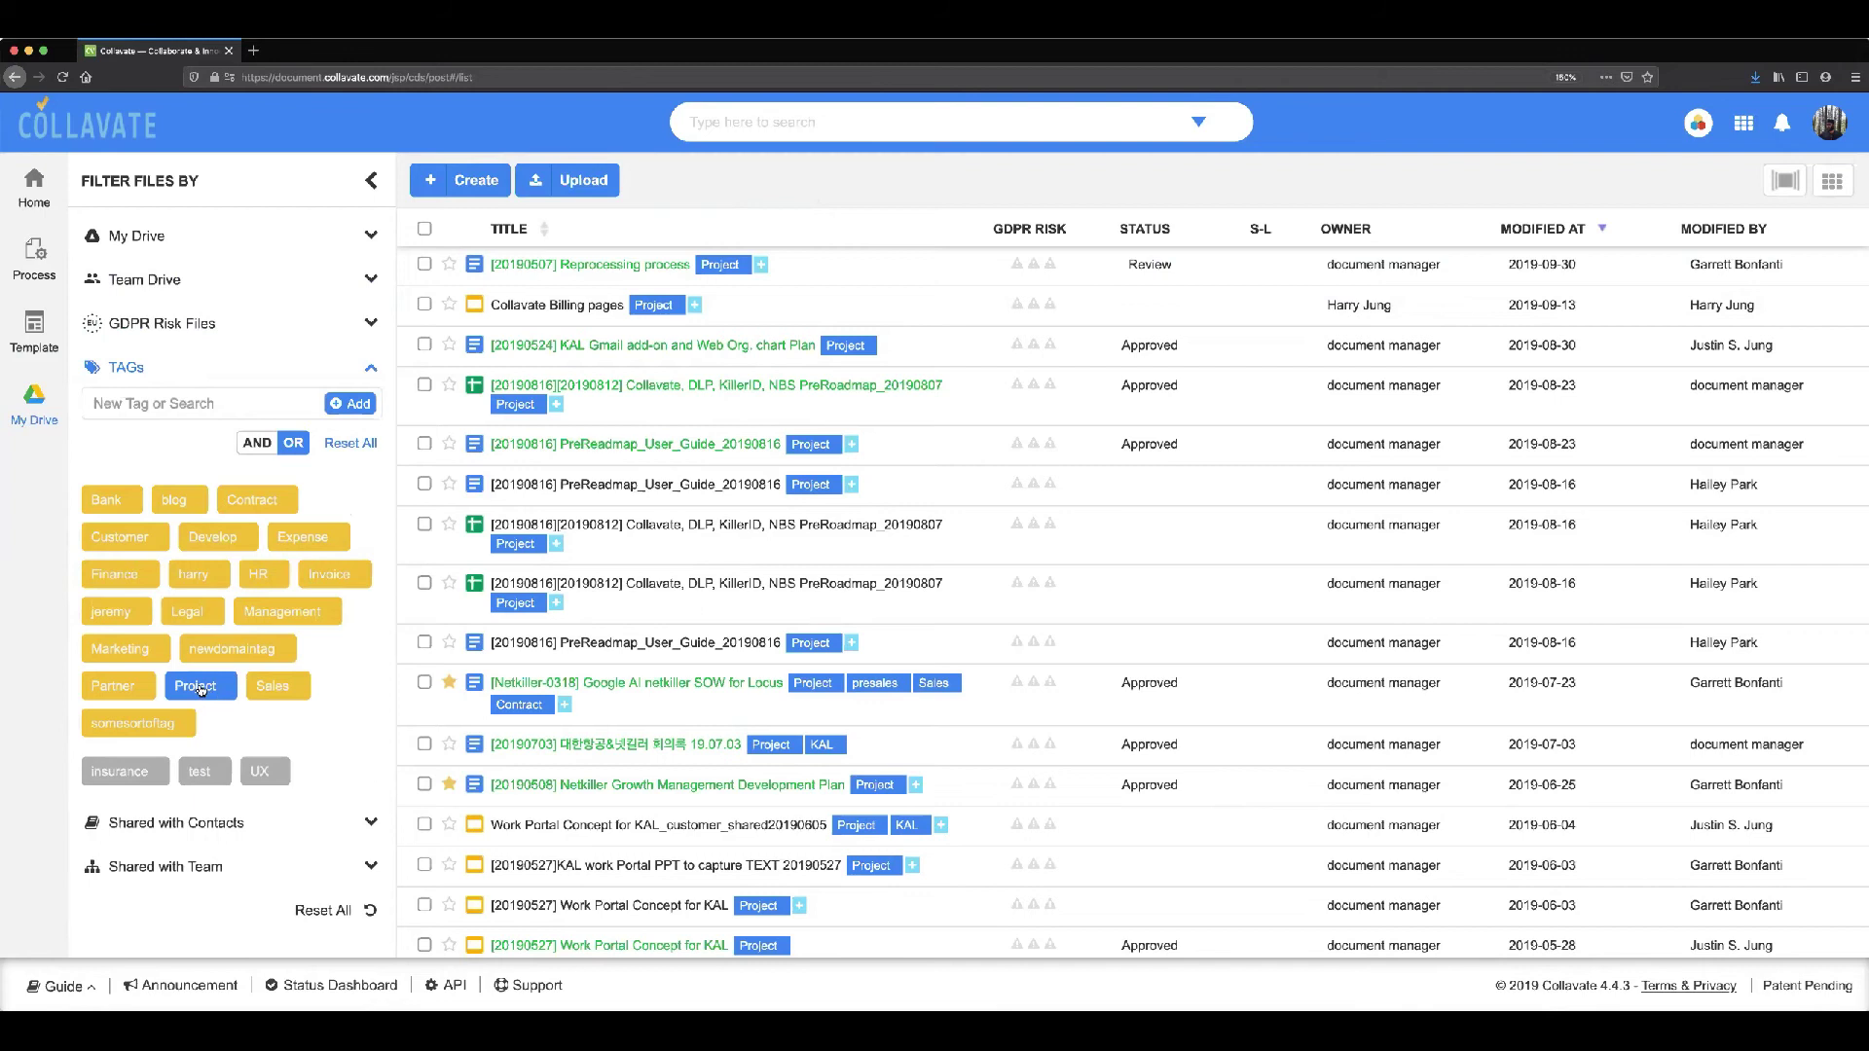
left_click(200, 687)
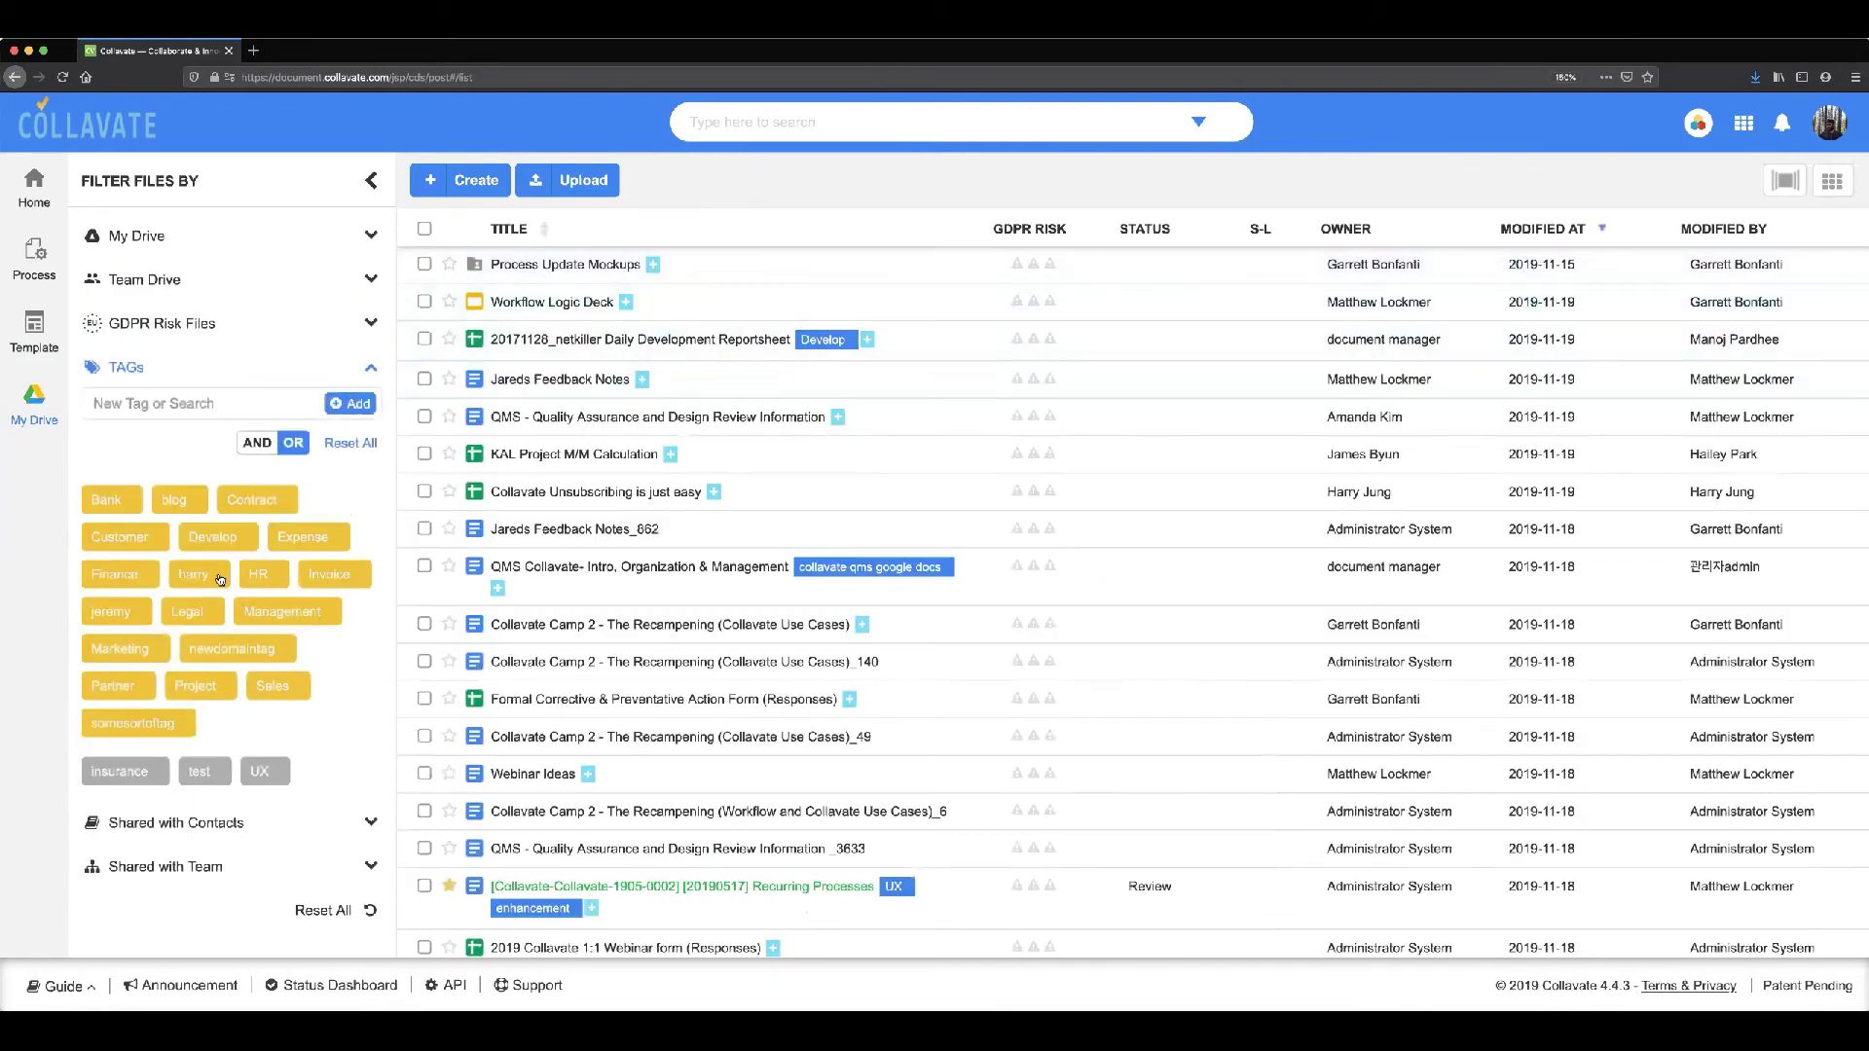
left_click(214, 691)
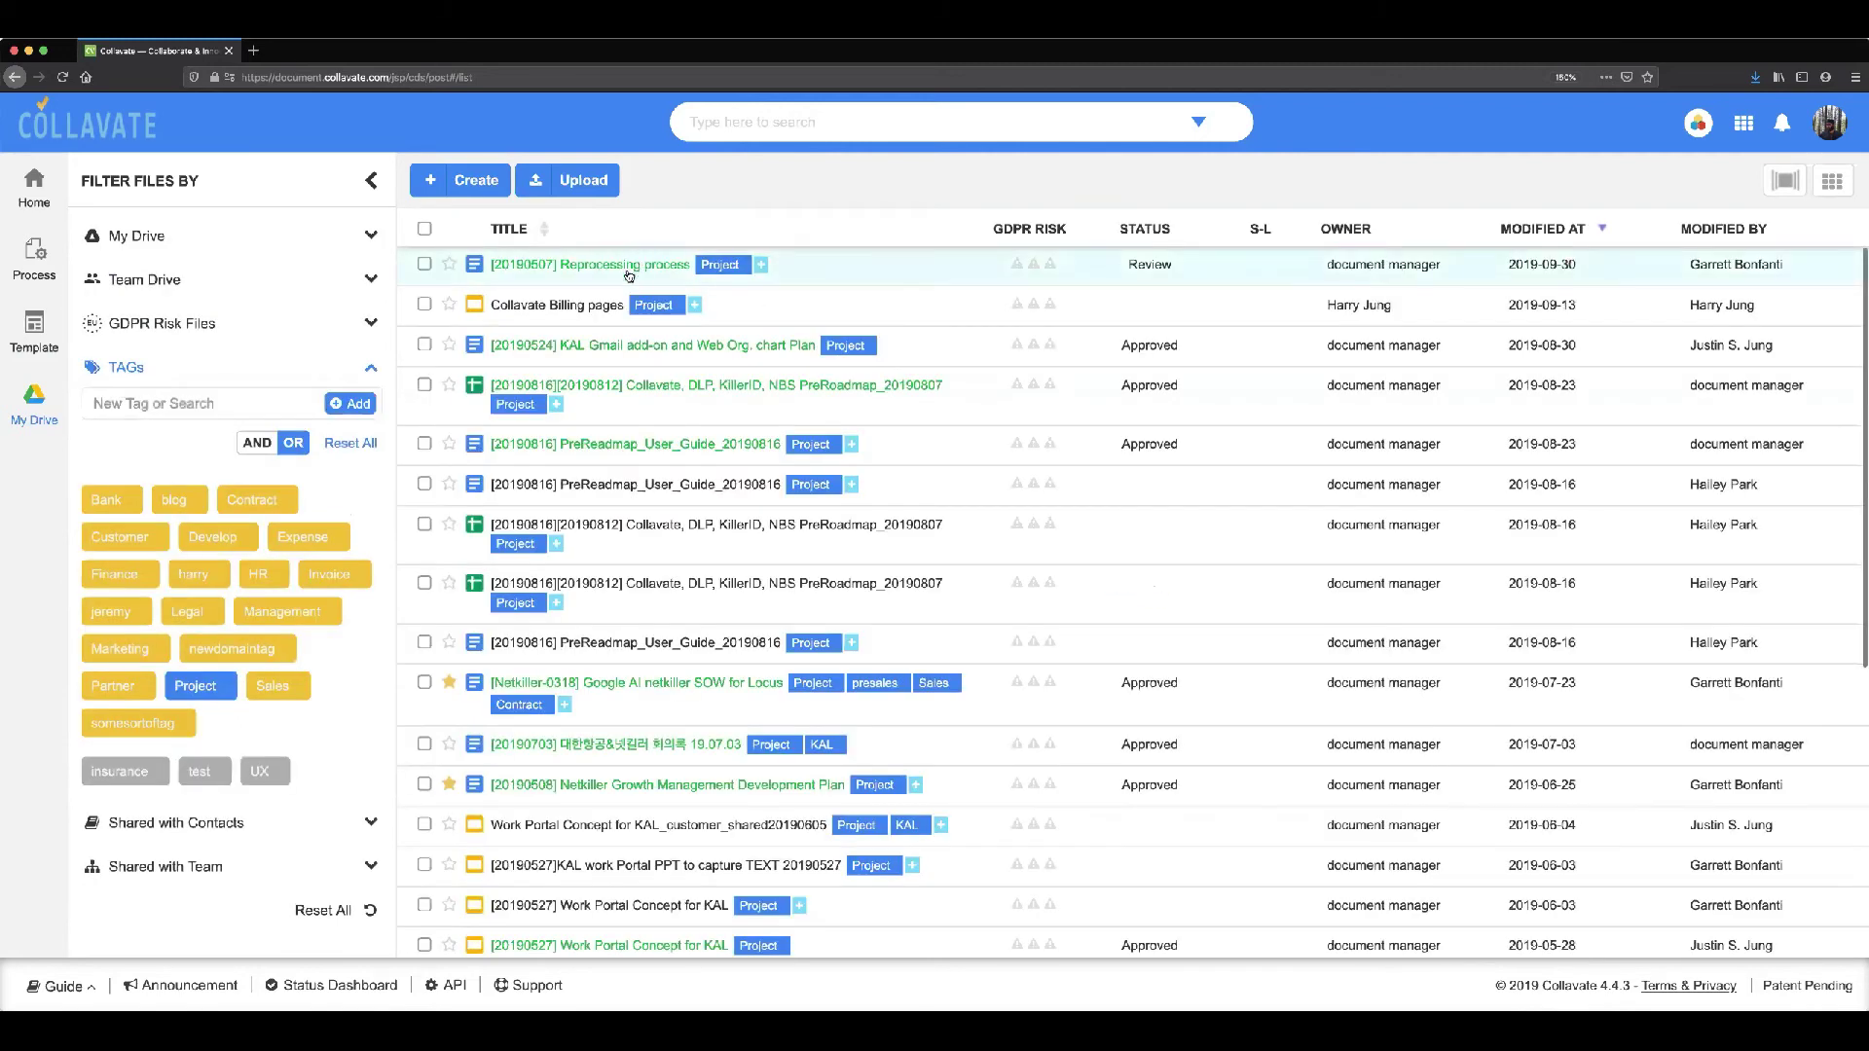
Step: Open the "[20190507] Reprocessing process" document preview and skim its content
left_click(617, 267)
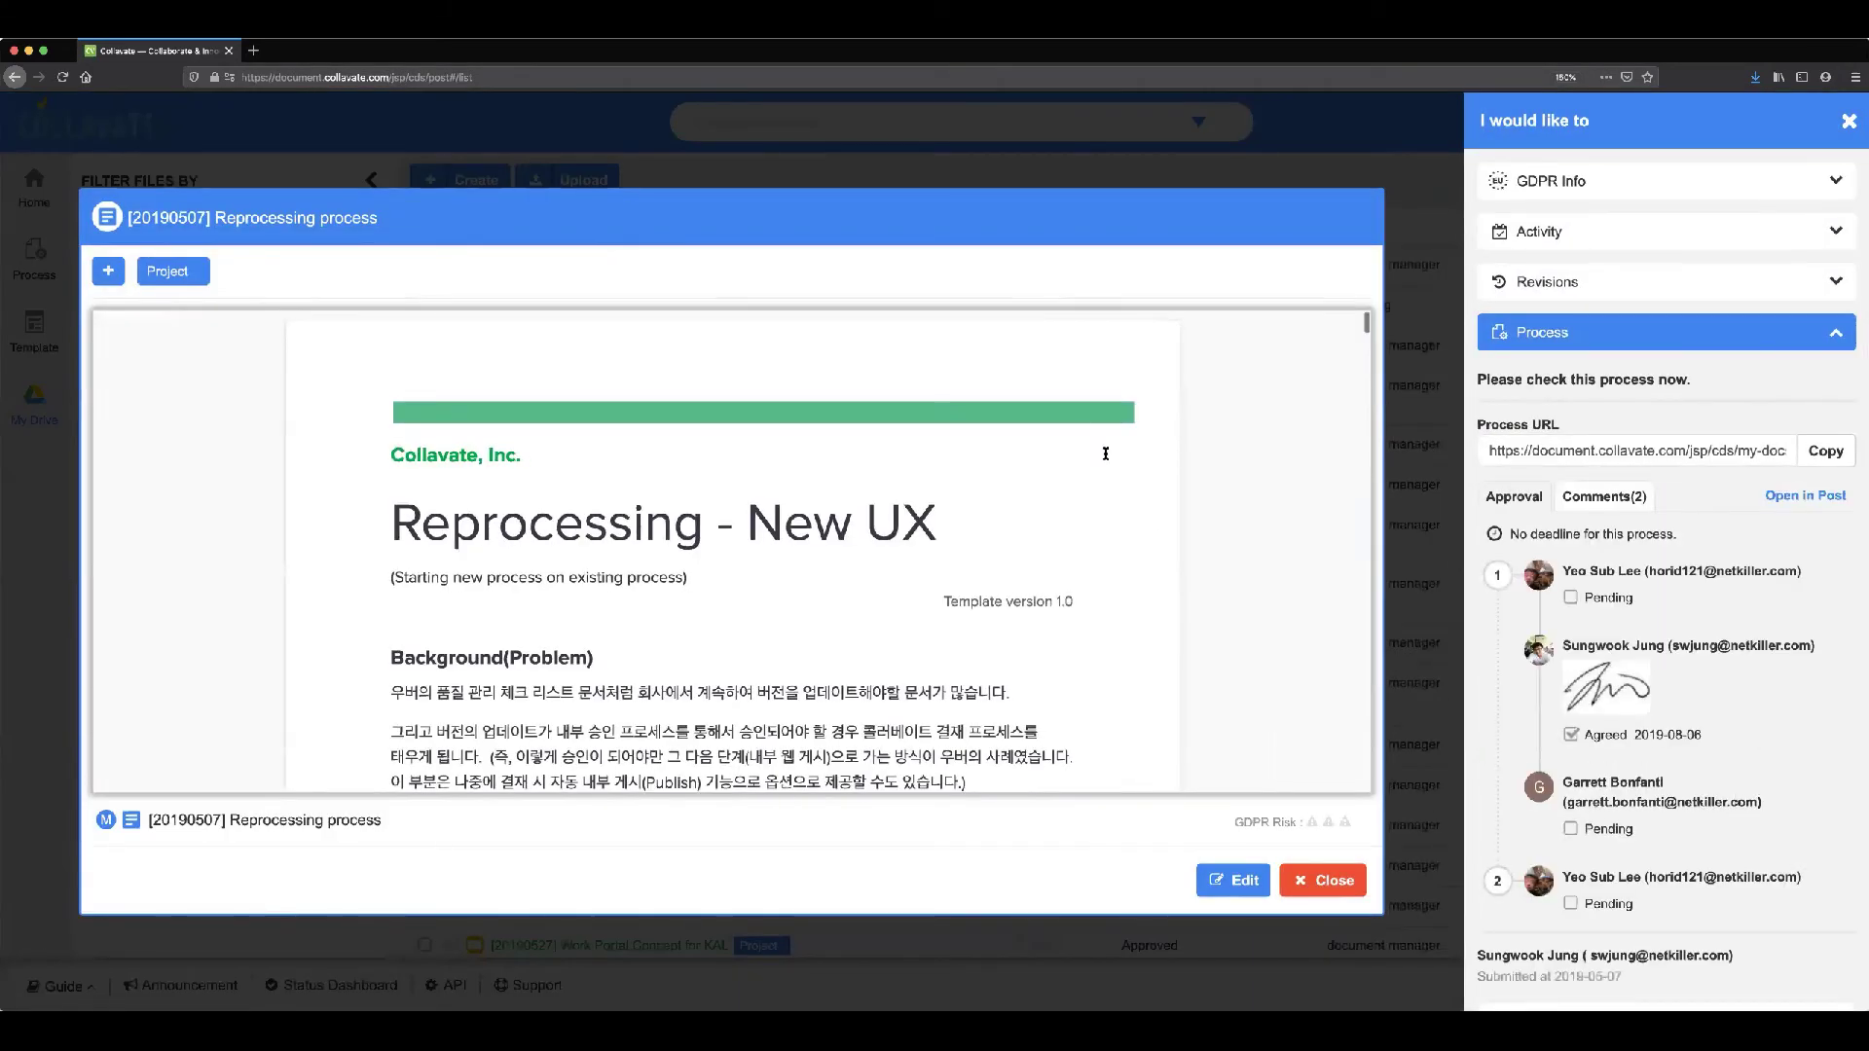
scroll(1106, 453, "down", 10)
scroll(1064, 523, "up", 10)
Step: Review the document's activity log and the approval steps of its process
left_click(1562, 233)
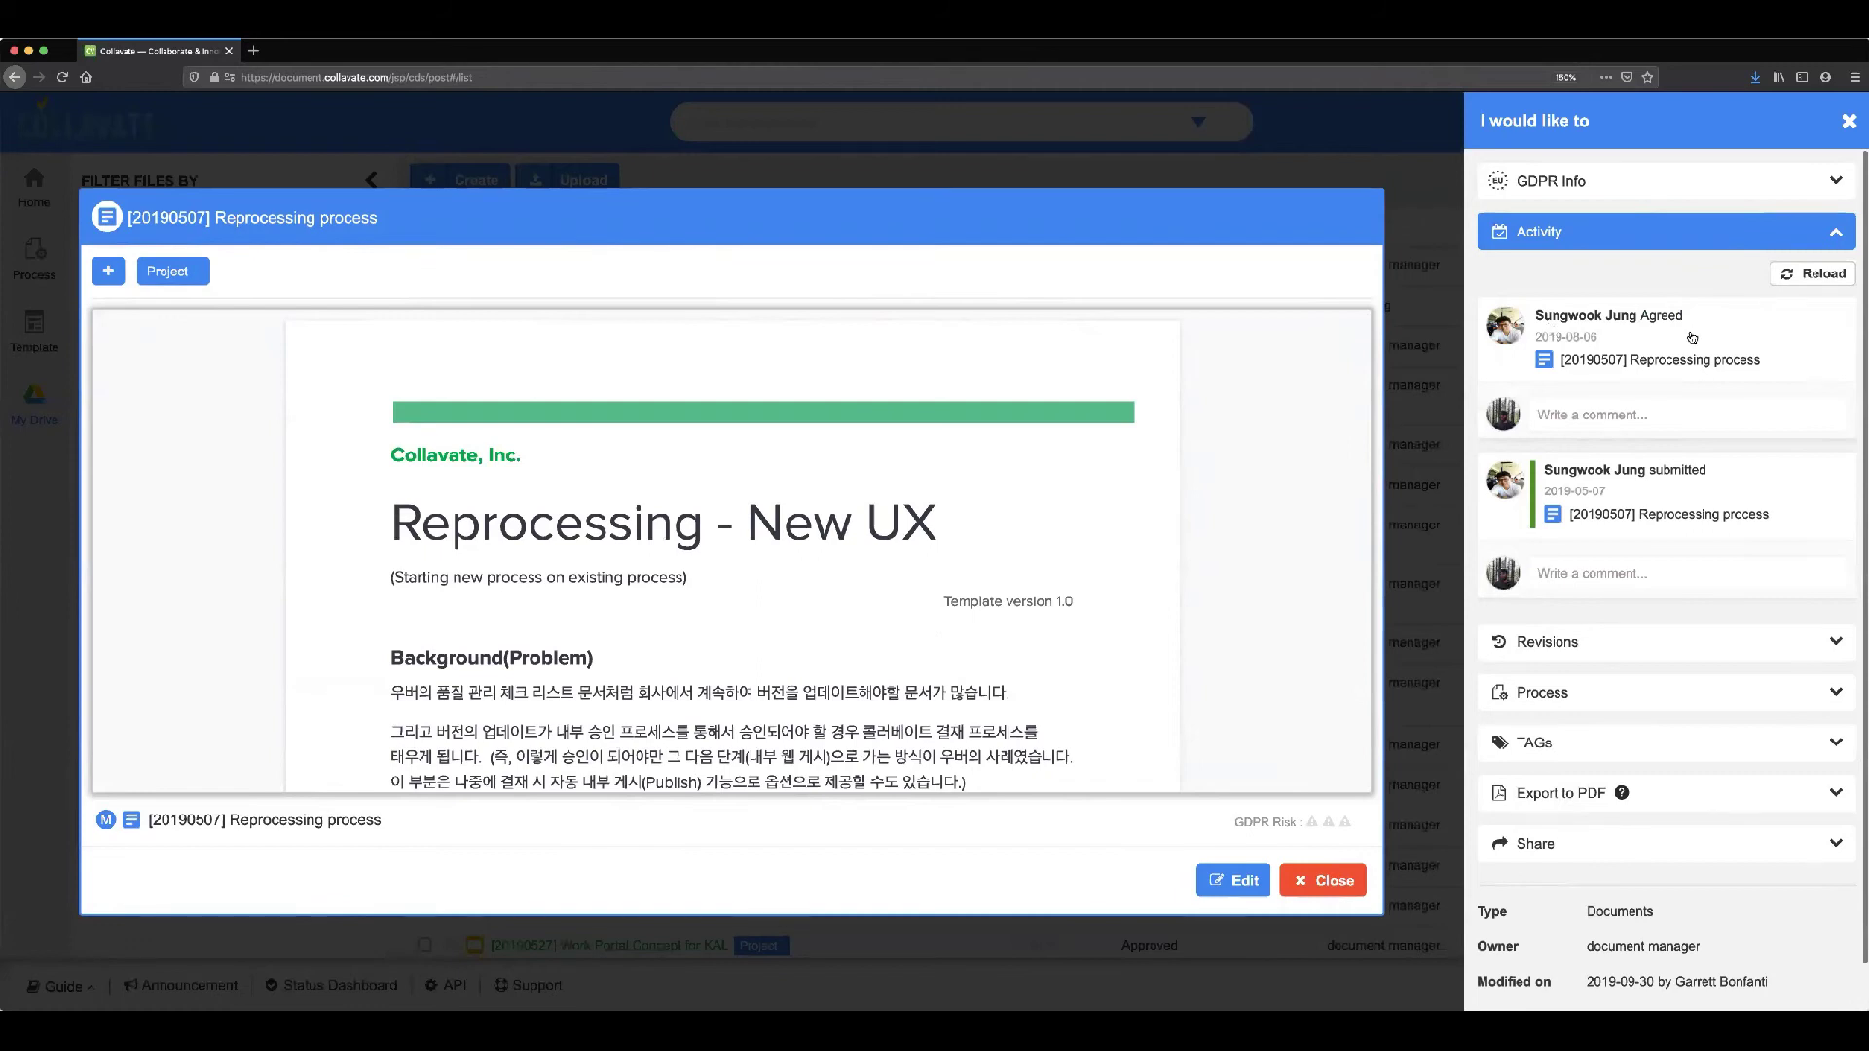
scroll(1692, 336, "down", 2)
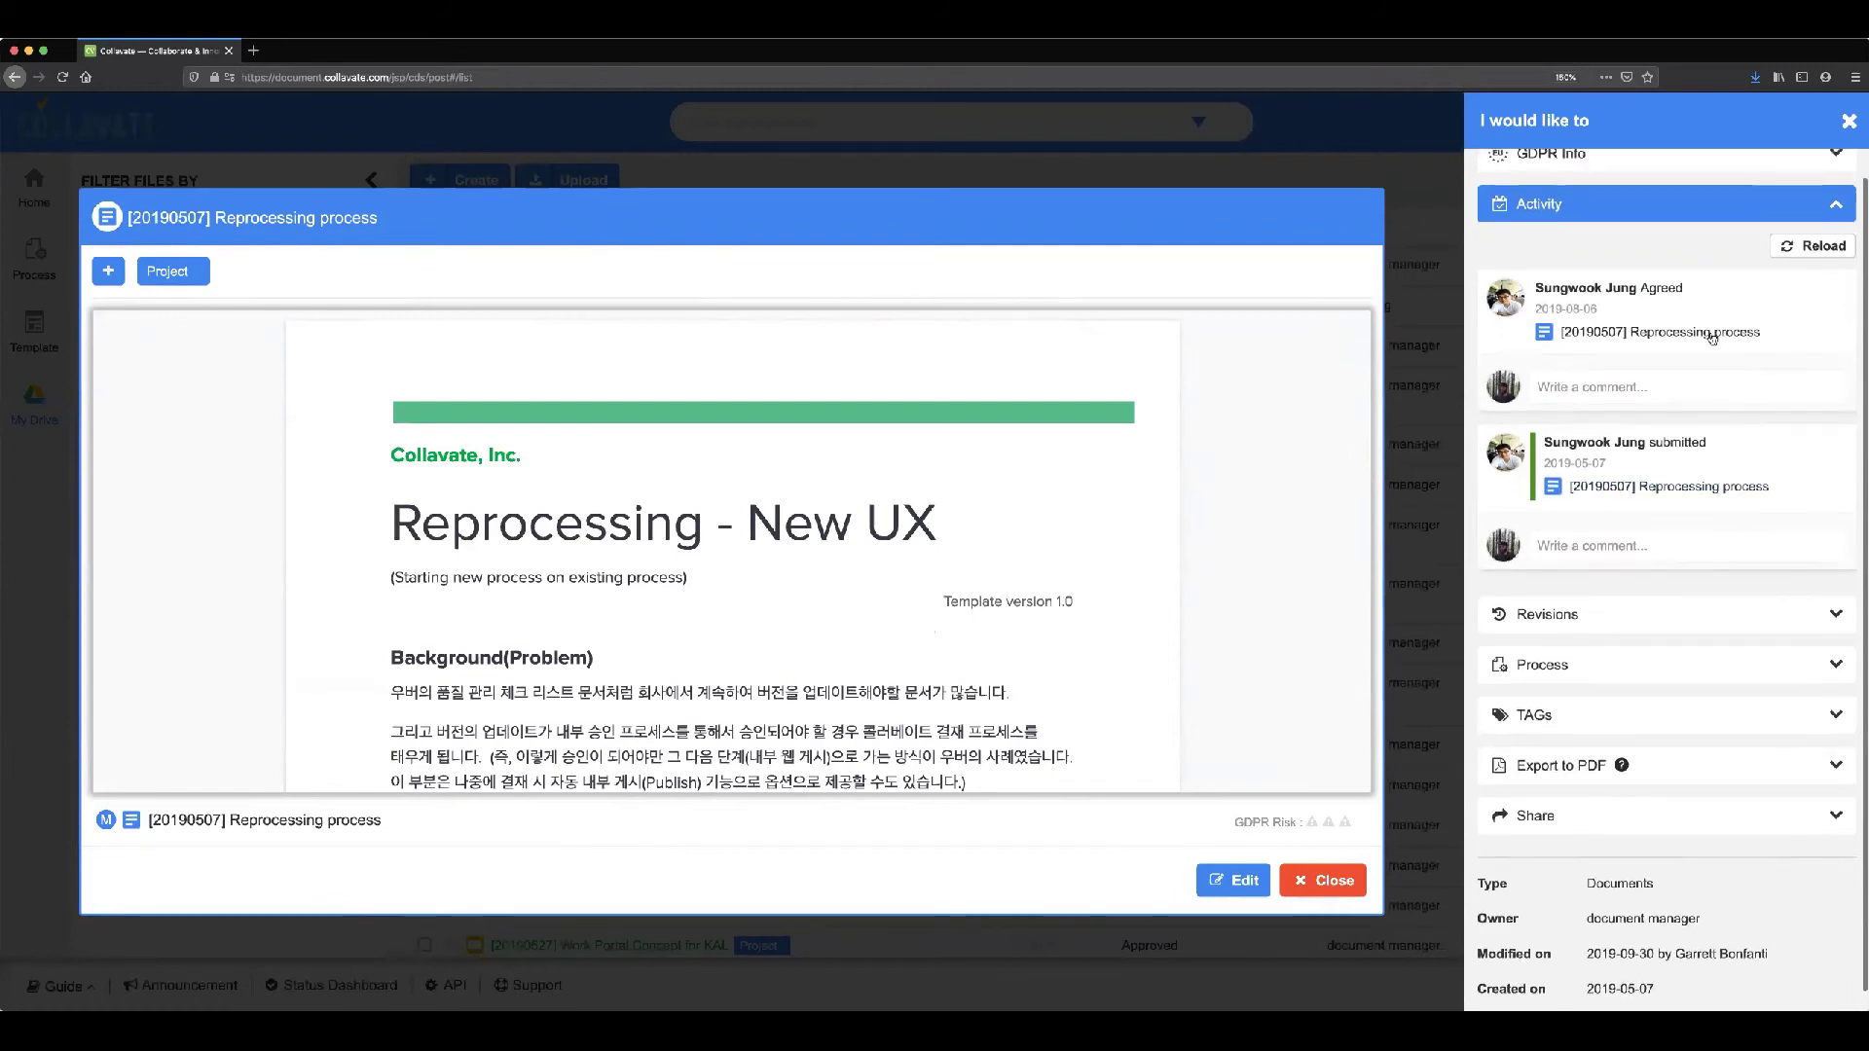
scroll(1522, 283, "up", 2)
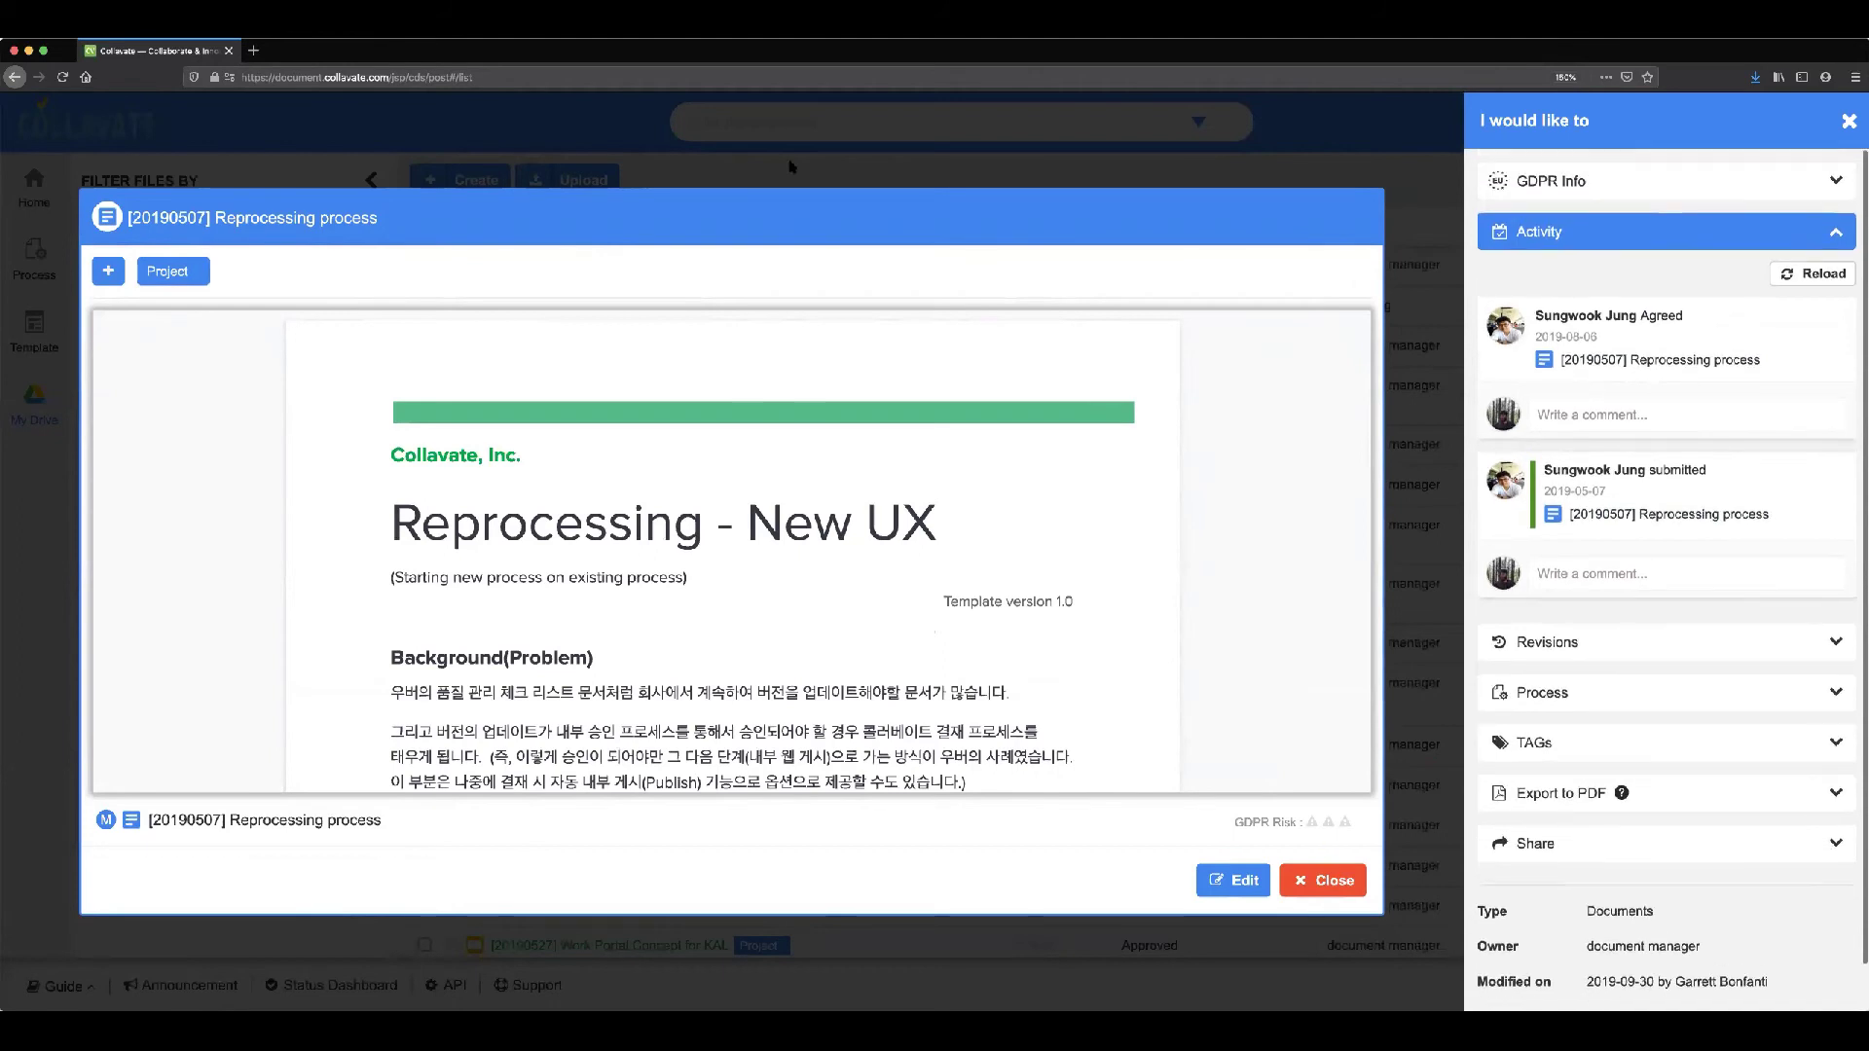
left_click(1643, 693)
scroll(1606, 467, "down", 5)
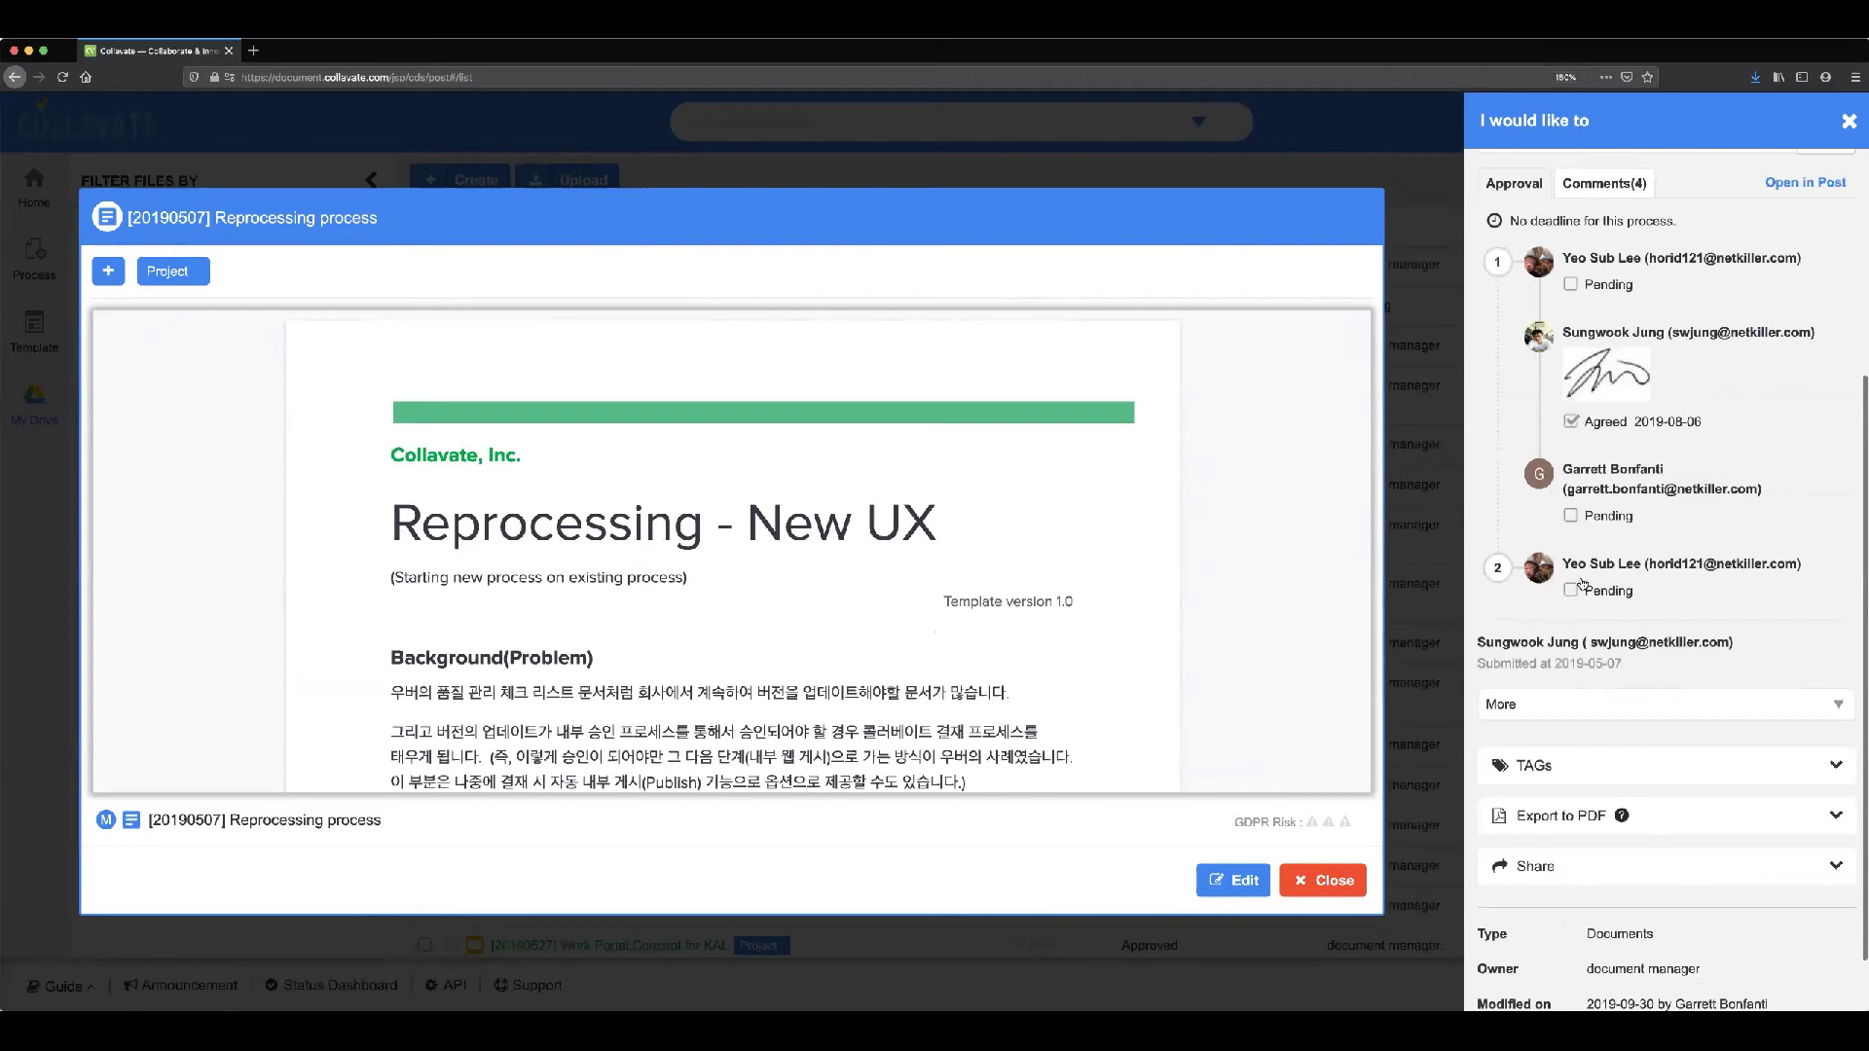
scroll(1590, 566, "up", 5)
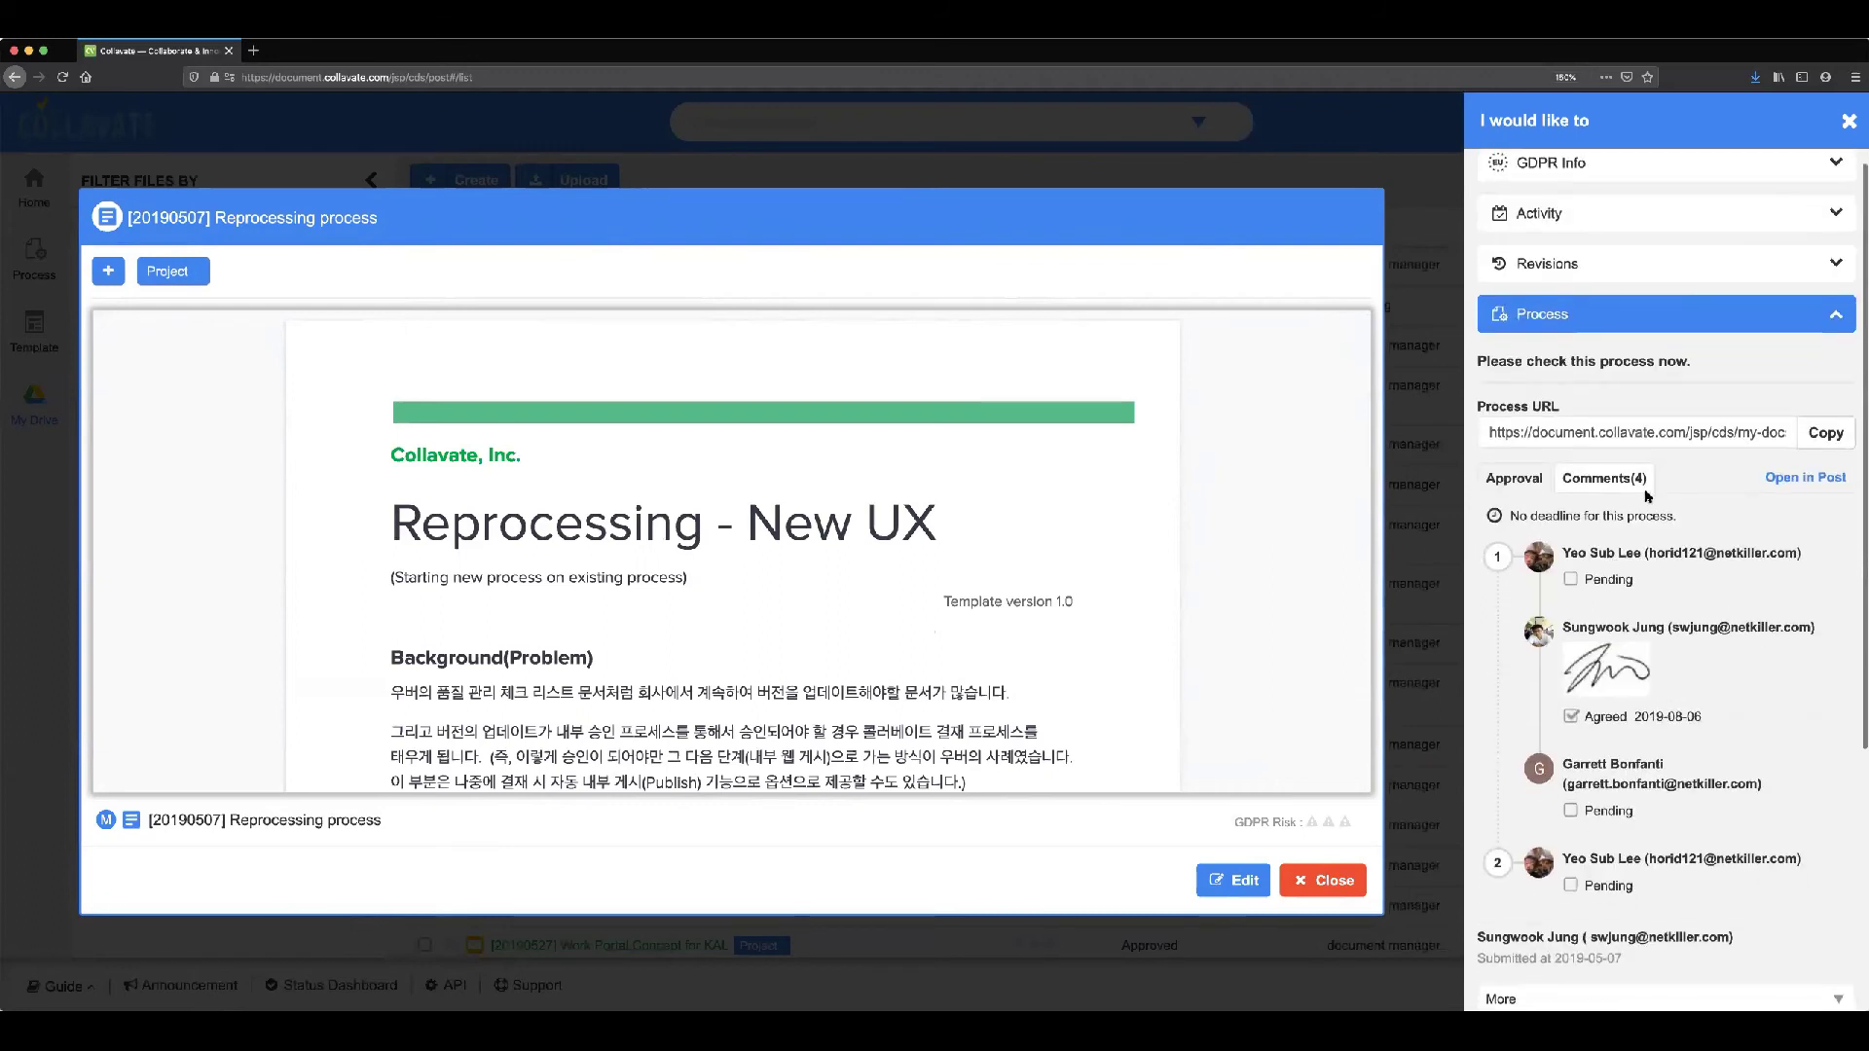
Step: Examine the document's revision history from the newest to the oldest version, including who updated each one and when
left_click(1545, 284)
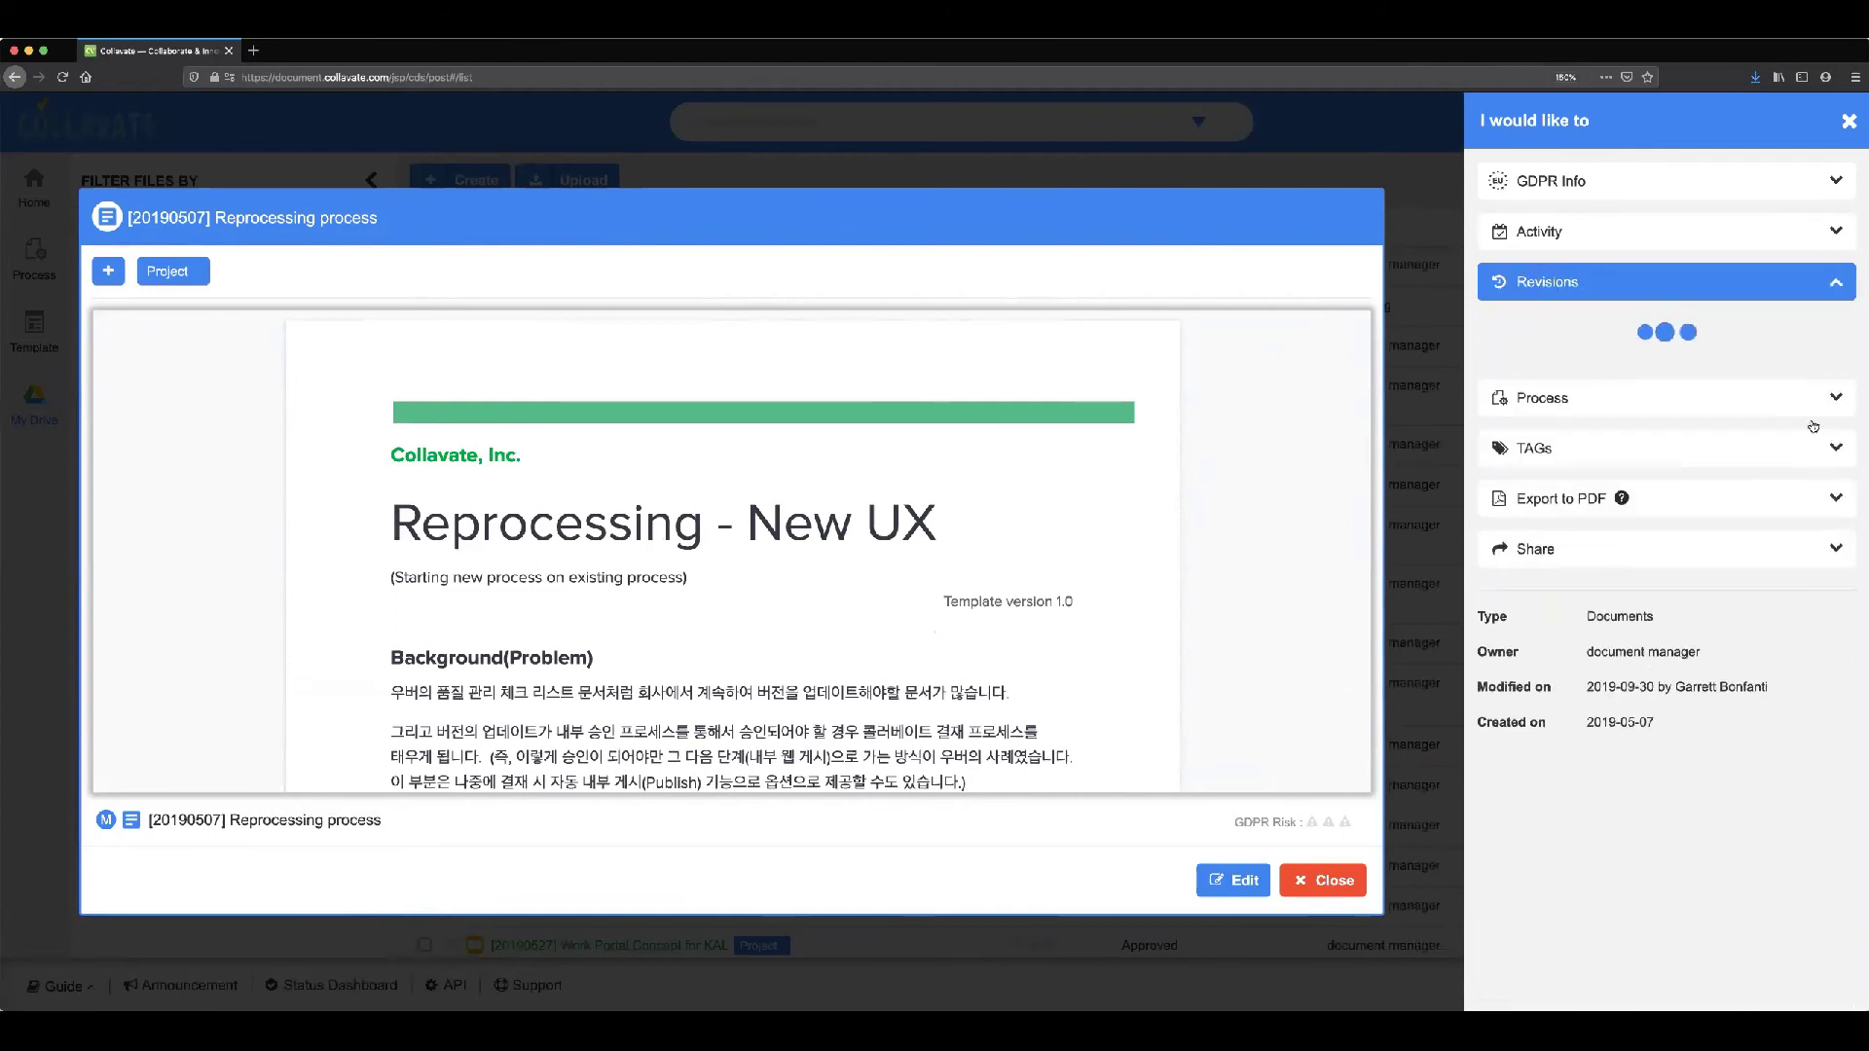
scroll(1704, 374, "down", 3)
scroll(1704, 374, "down", 5)
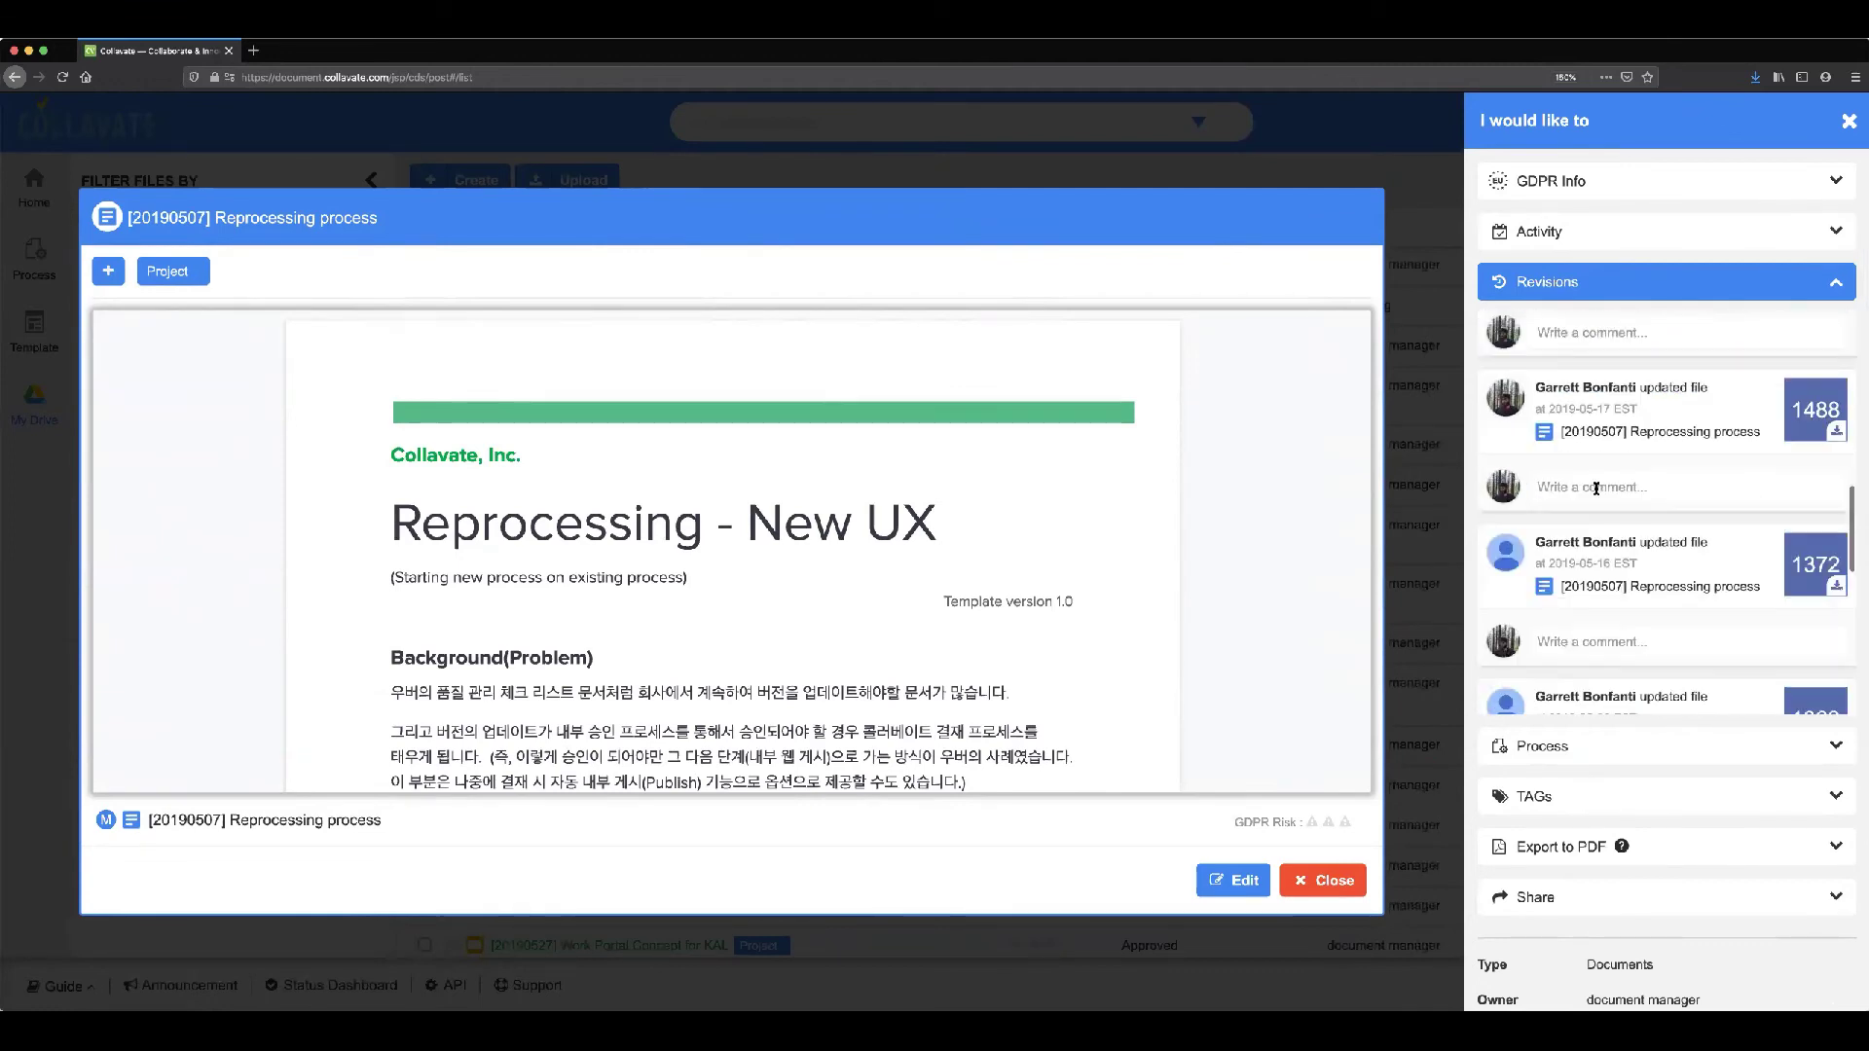
scroll(1759, 586, "down", 3)
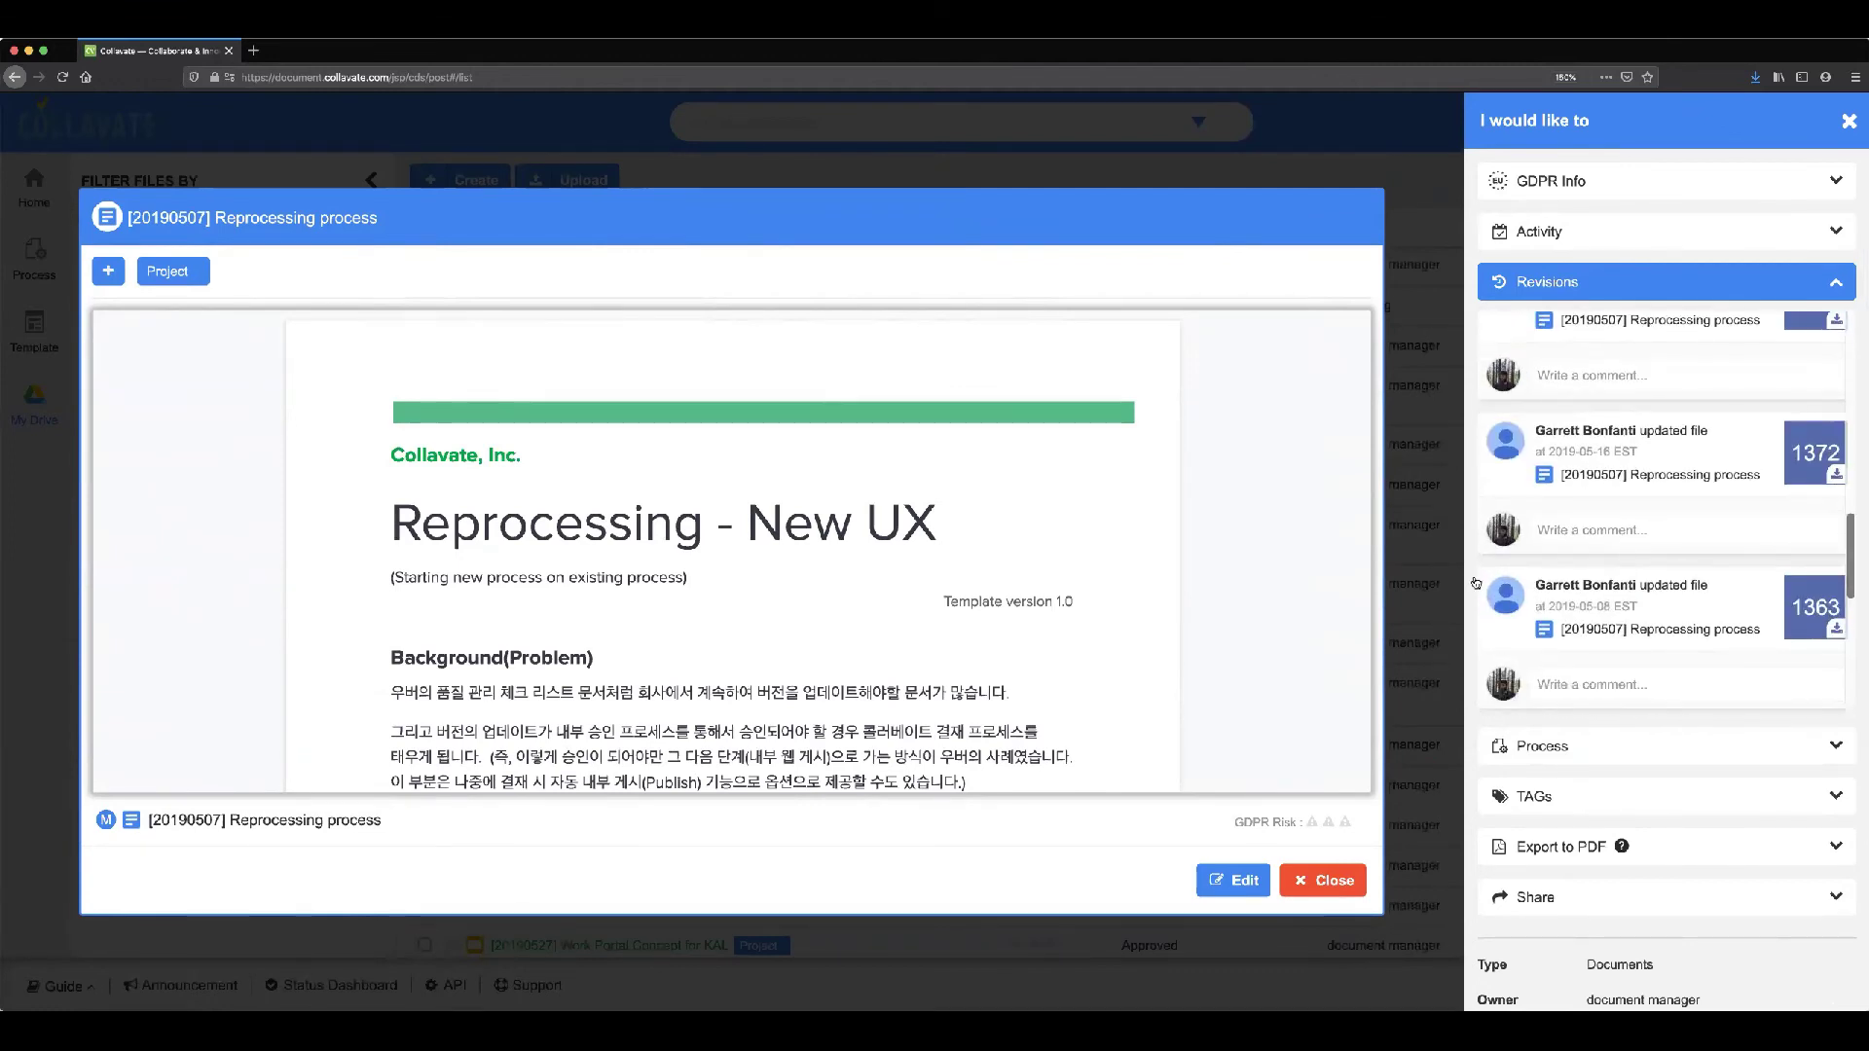
scroll(1670, 611, "down", 6)
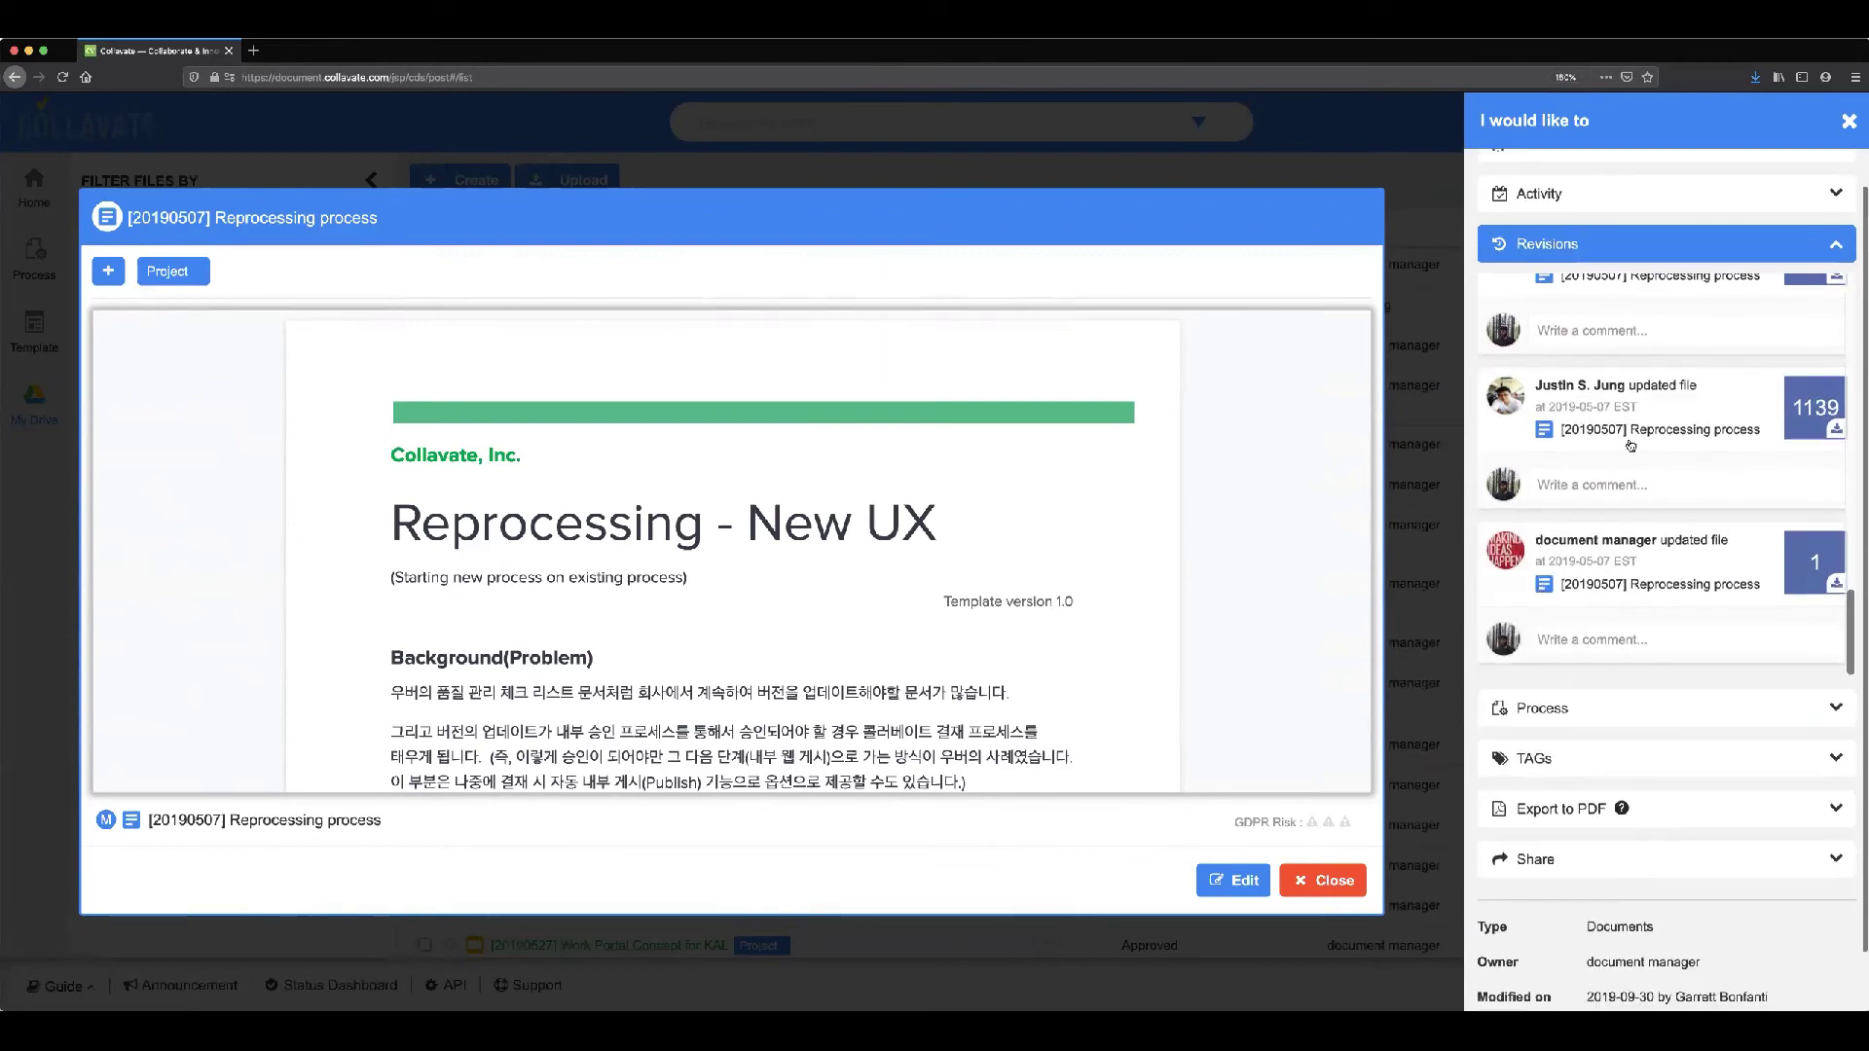
scroll(1630, 446, "up", 6)
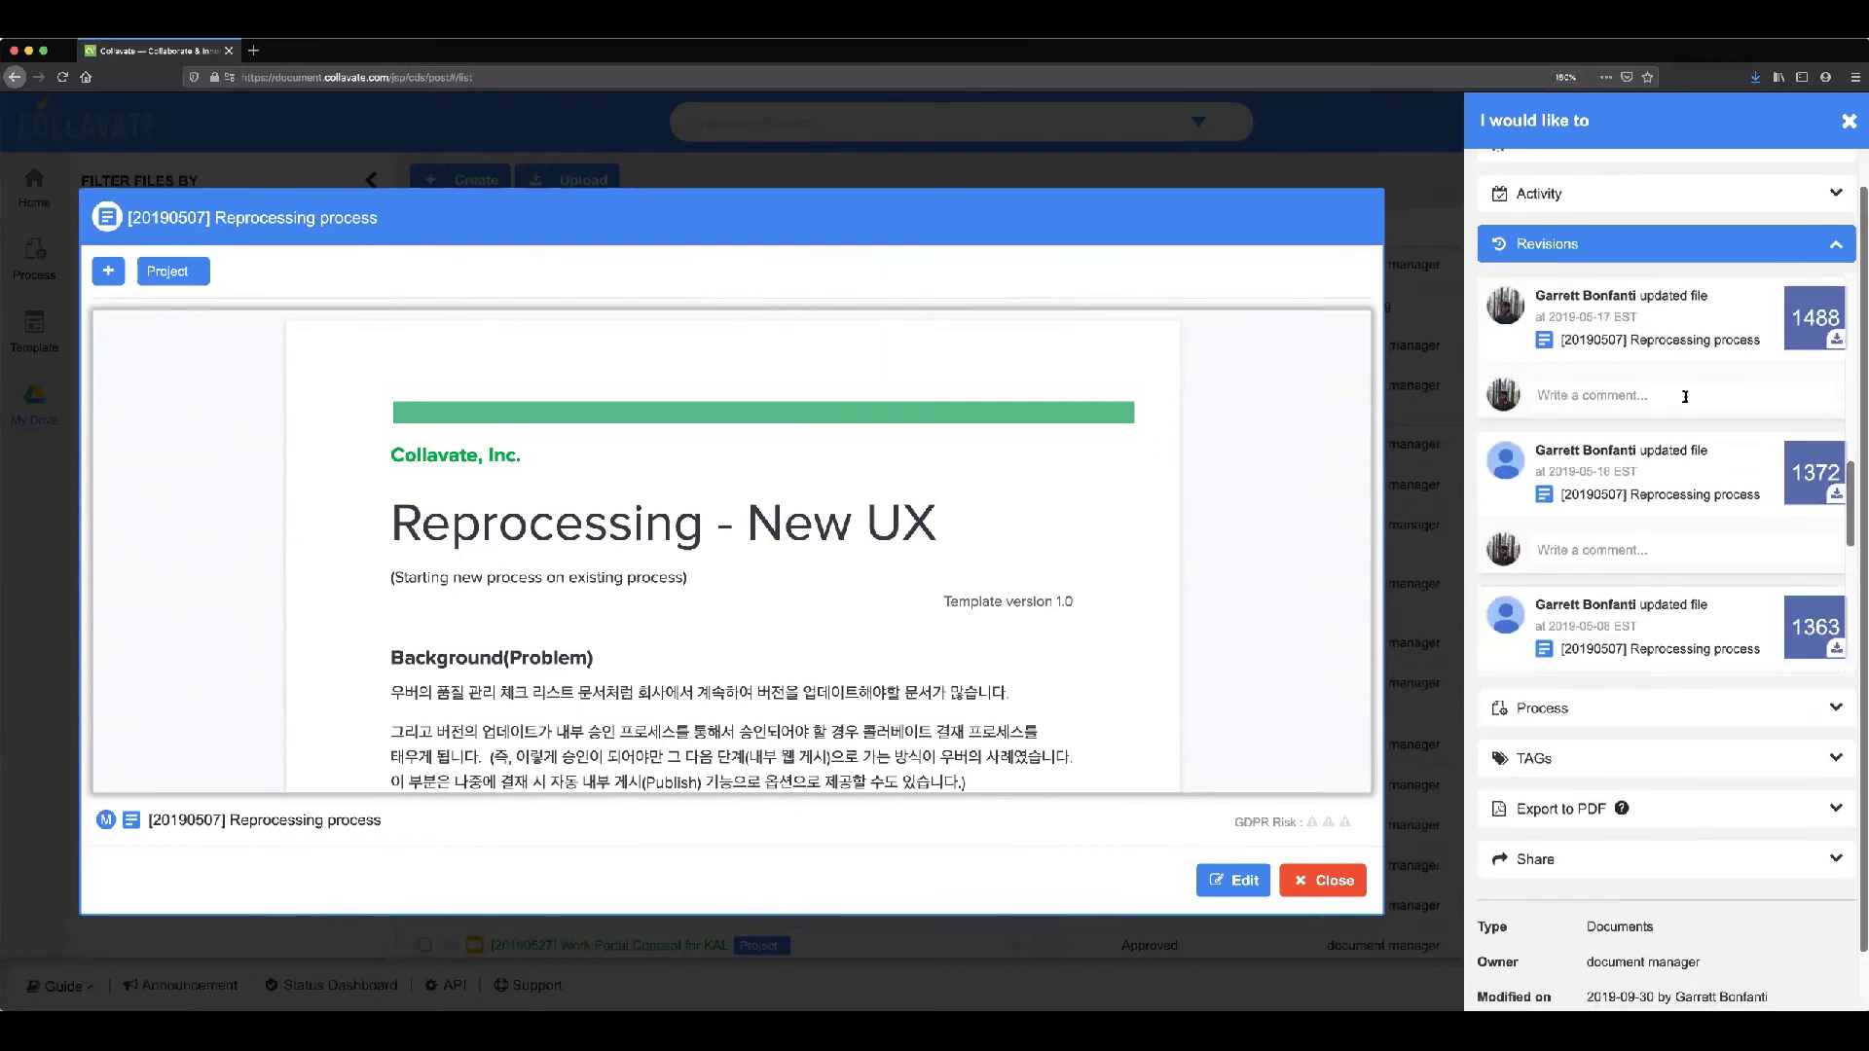
scroll(1693, 396, "up", 5)
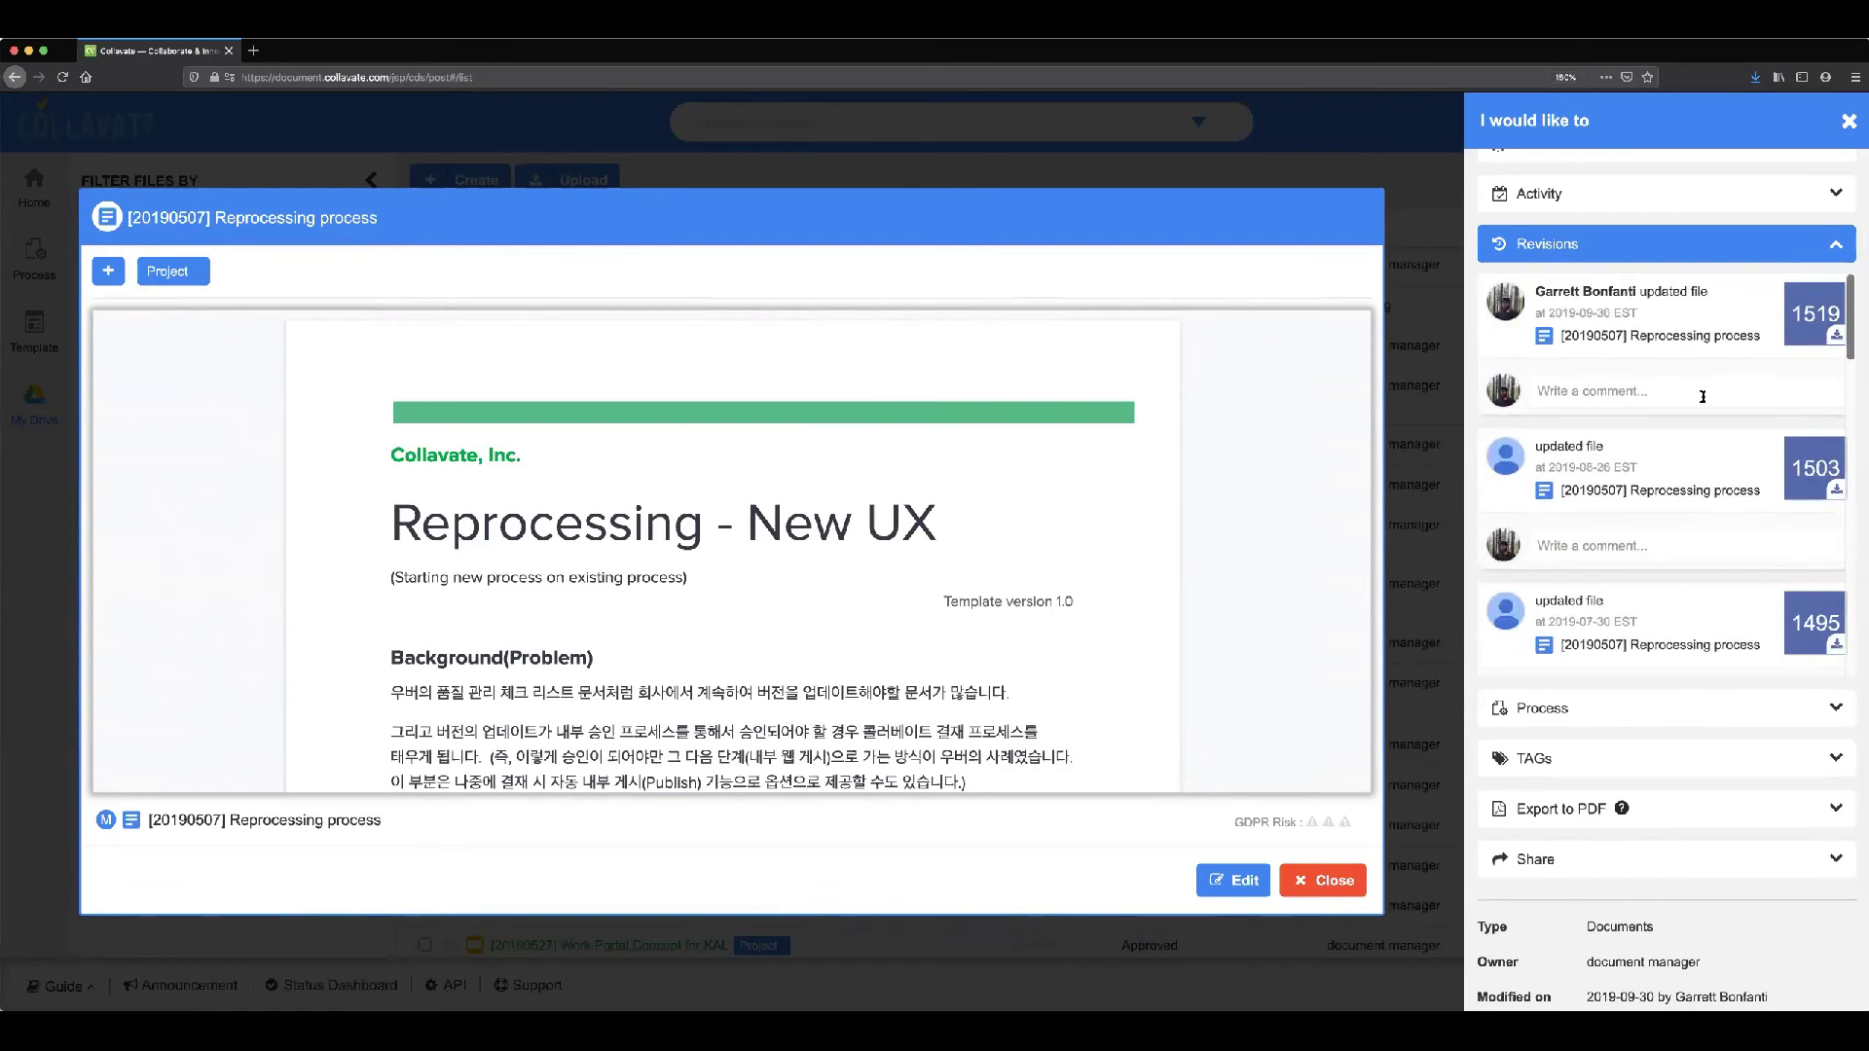
scroll(1662, 379, "down", 6)
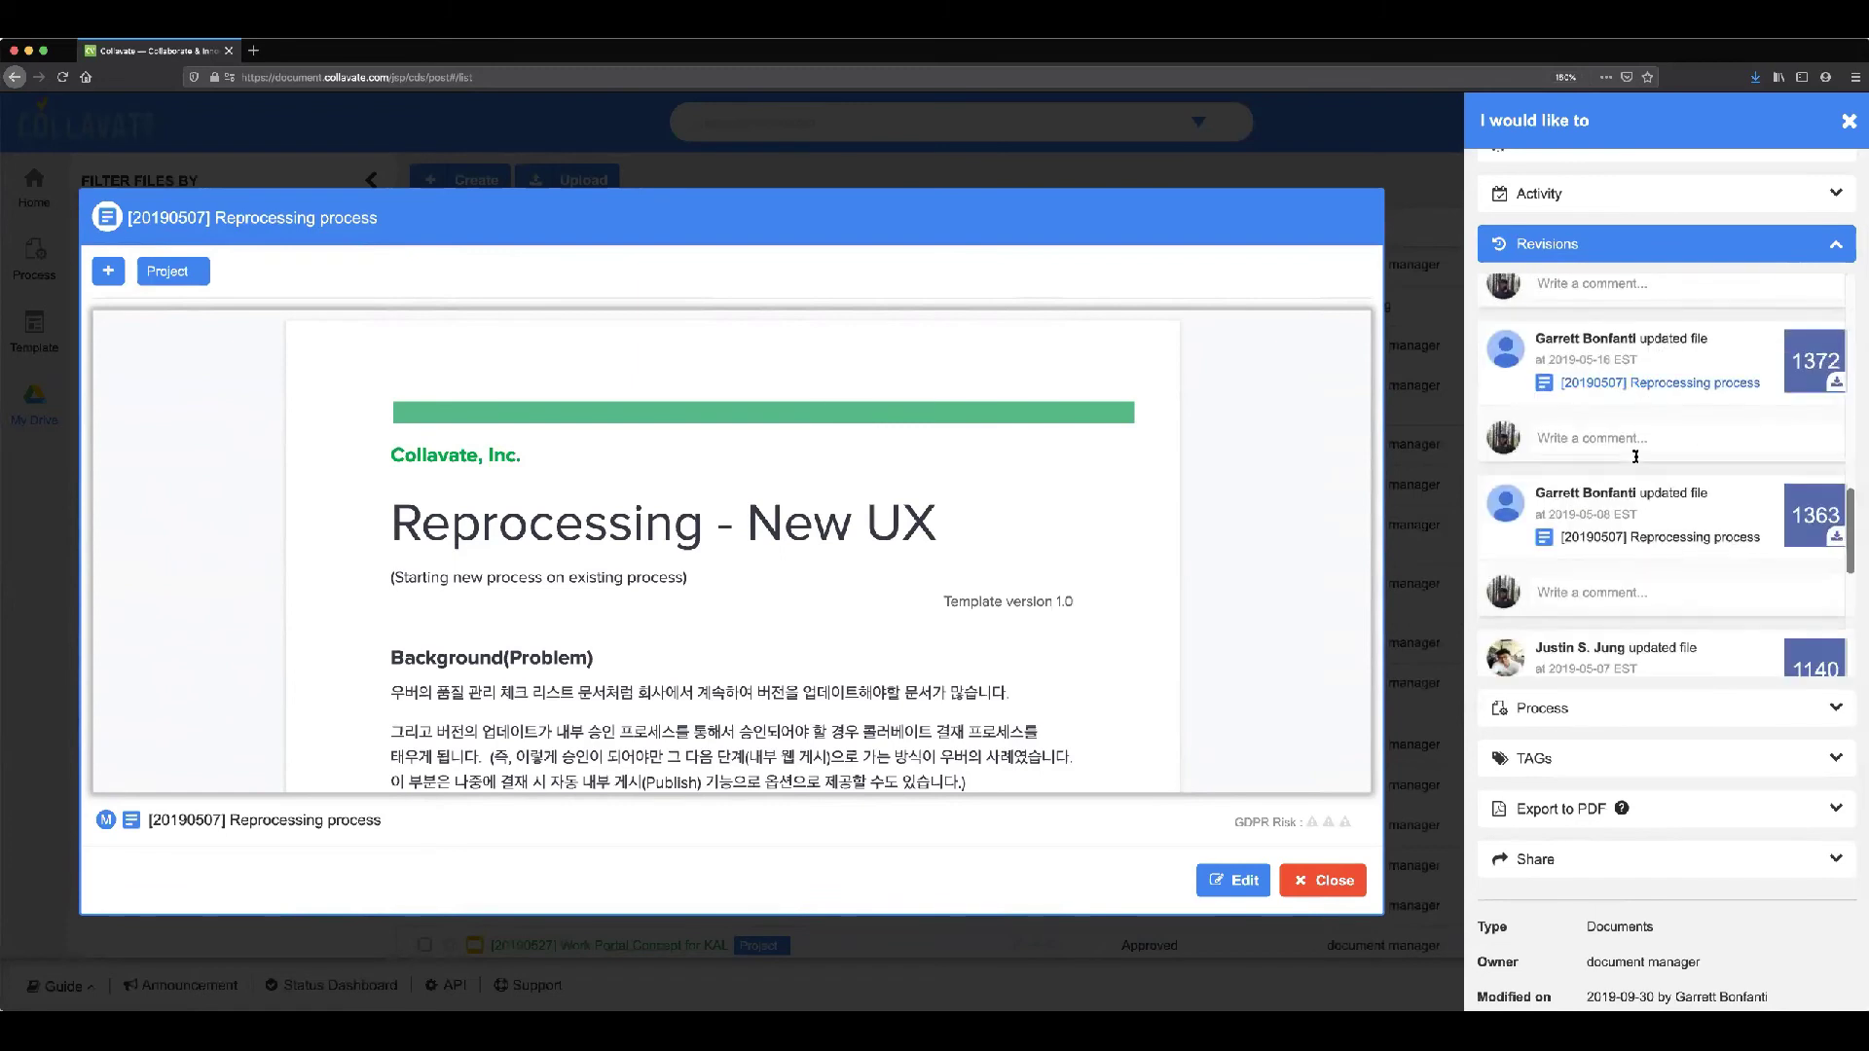
scroll(1607, 541, "up", 4)
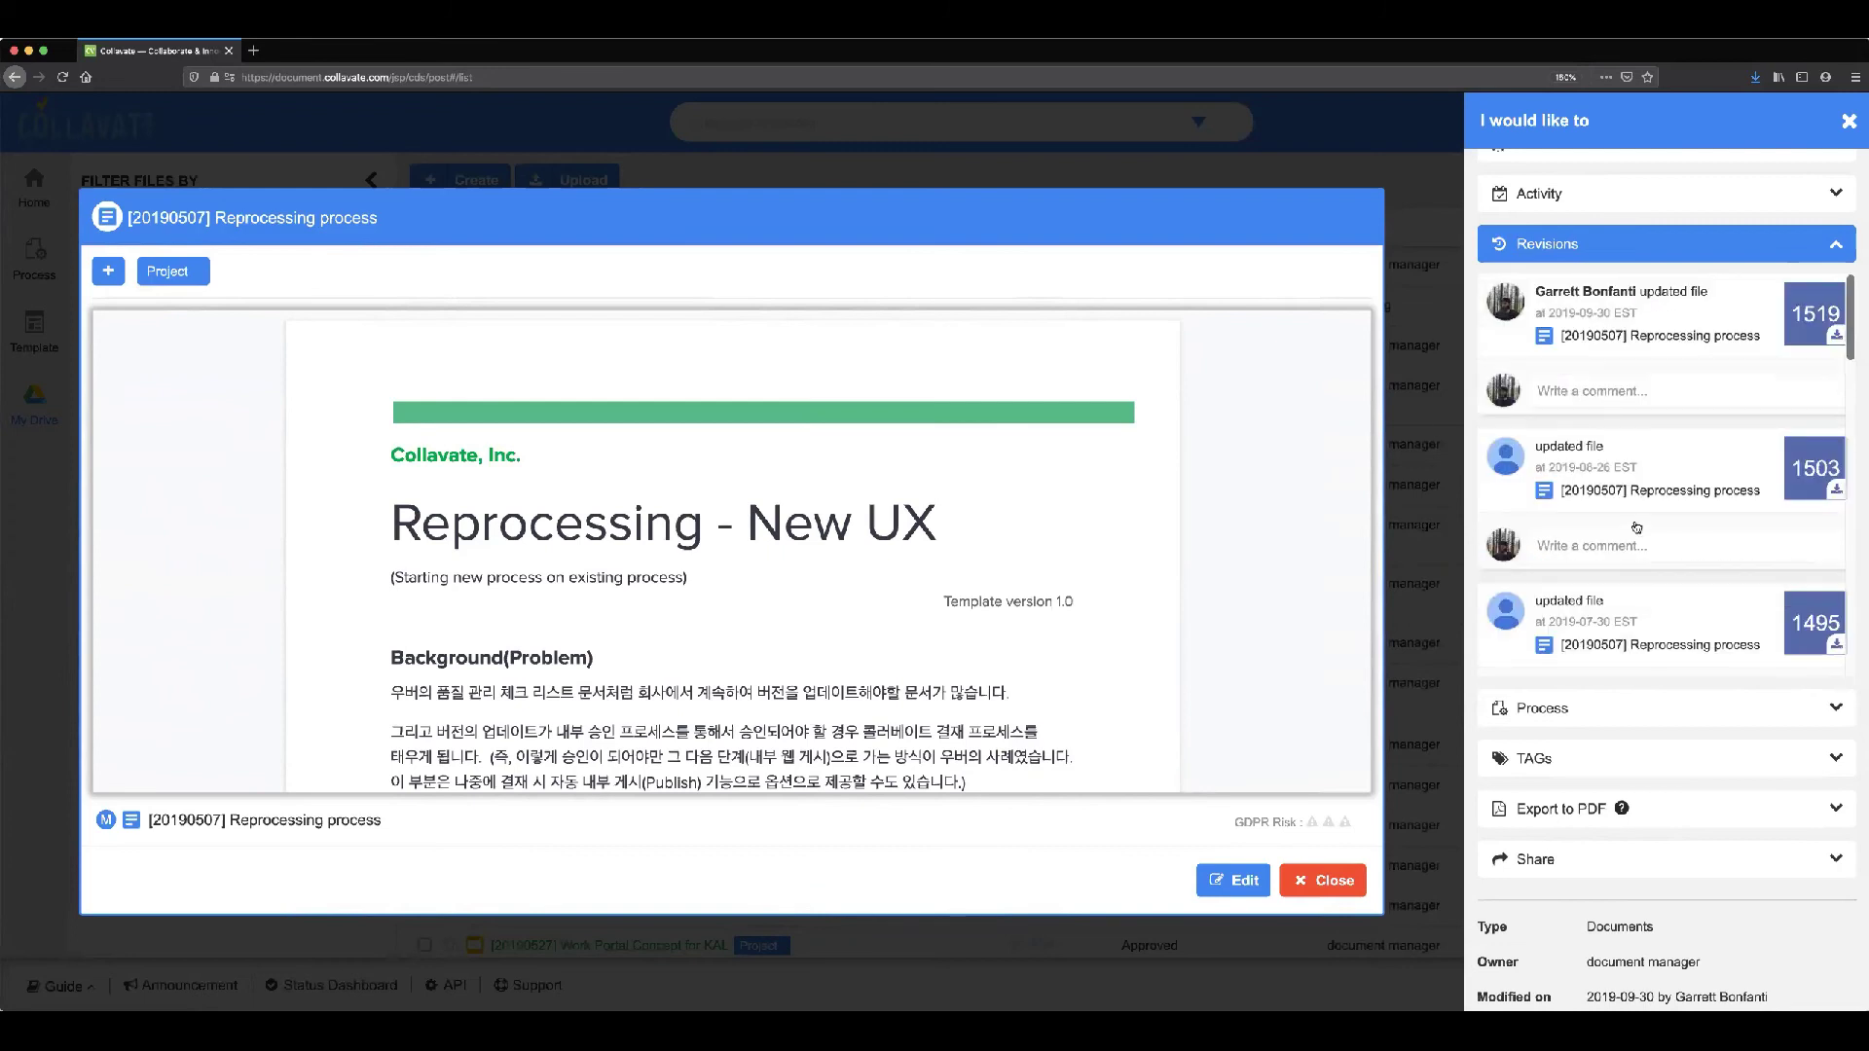
scroll(1596, 438, "up", 3)
scroll(1674, 429, "down", 2)
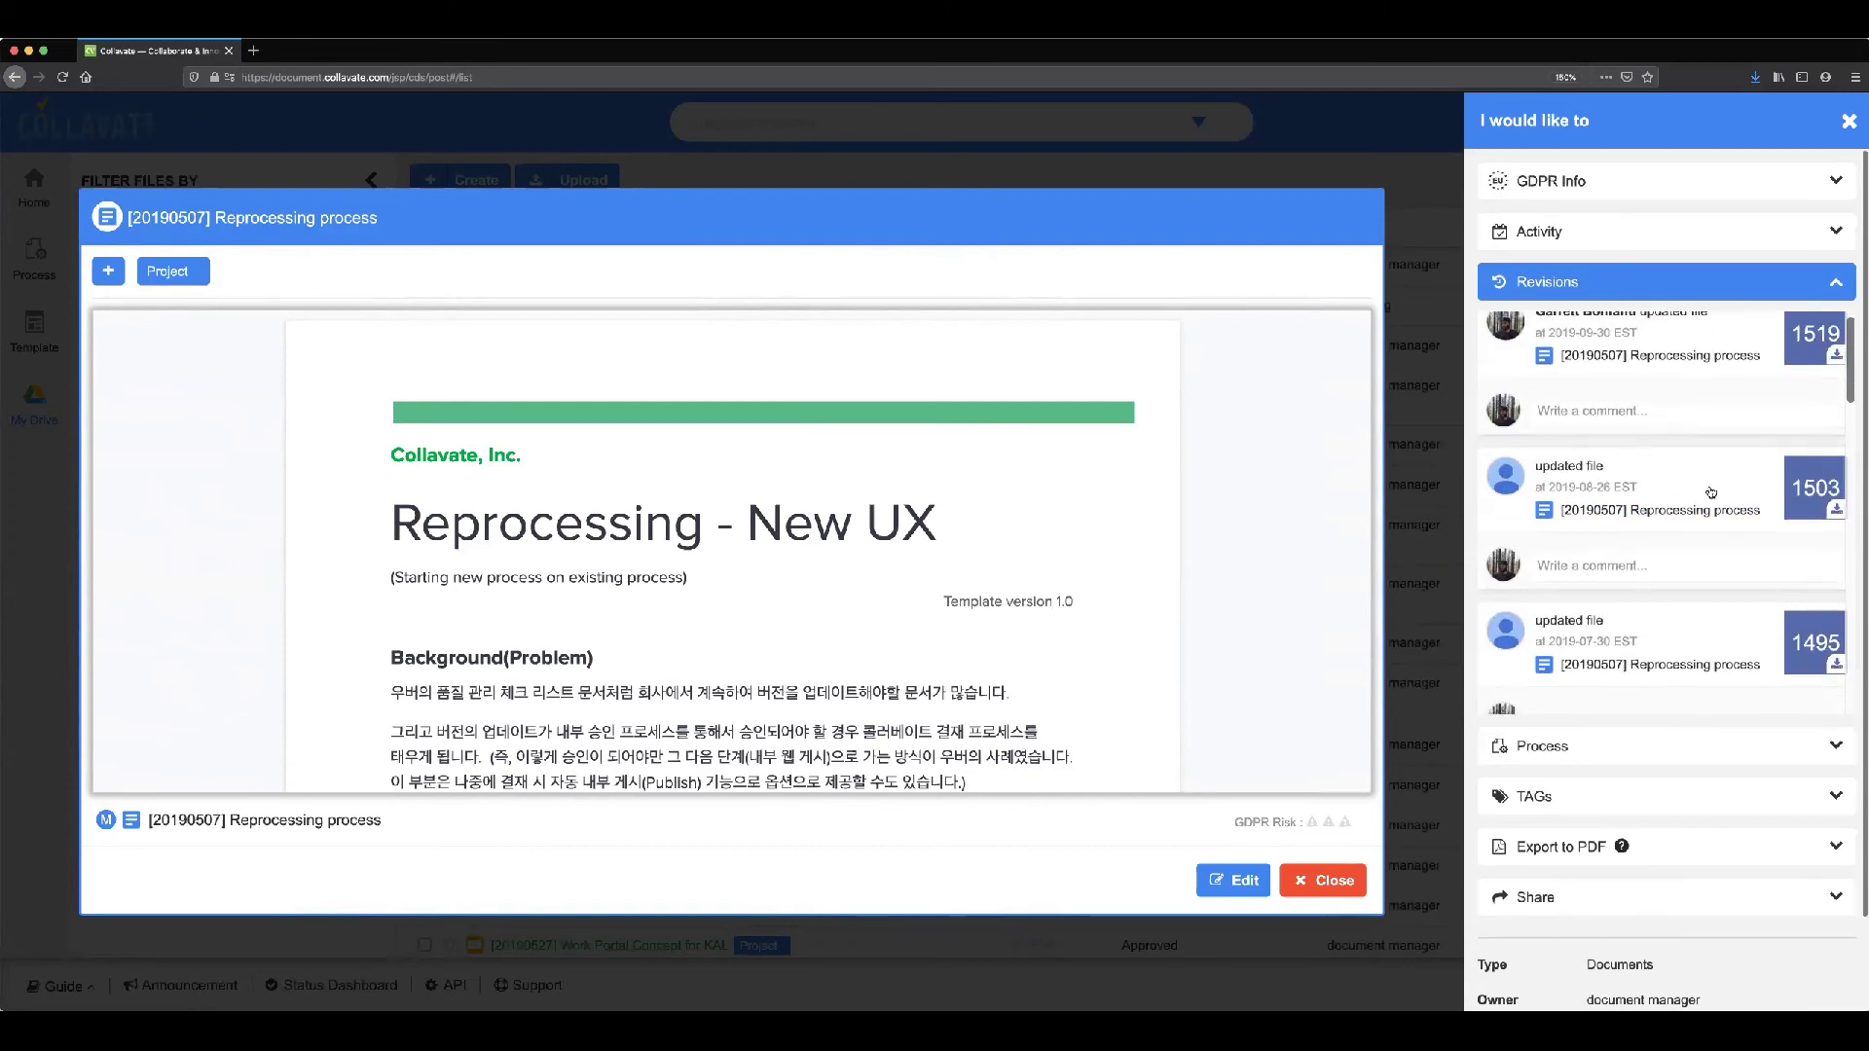
scroll(1706, 483, "down", 3)
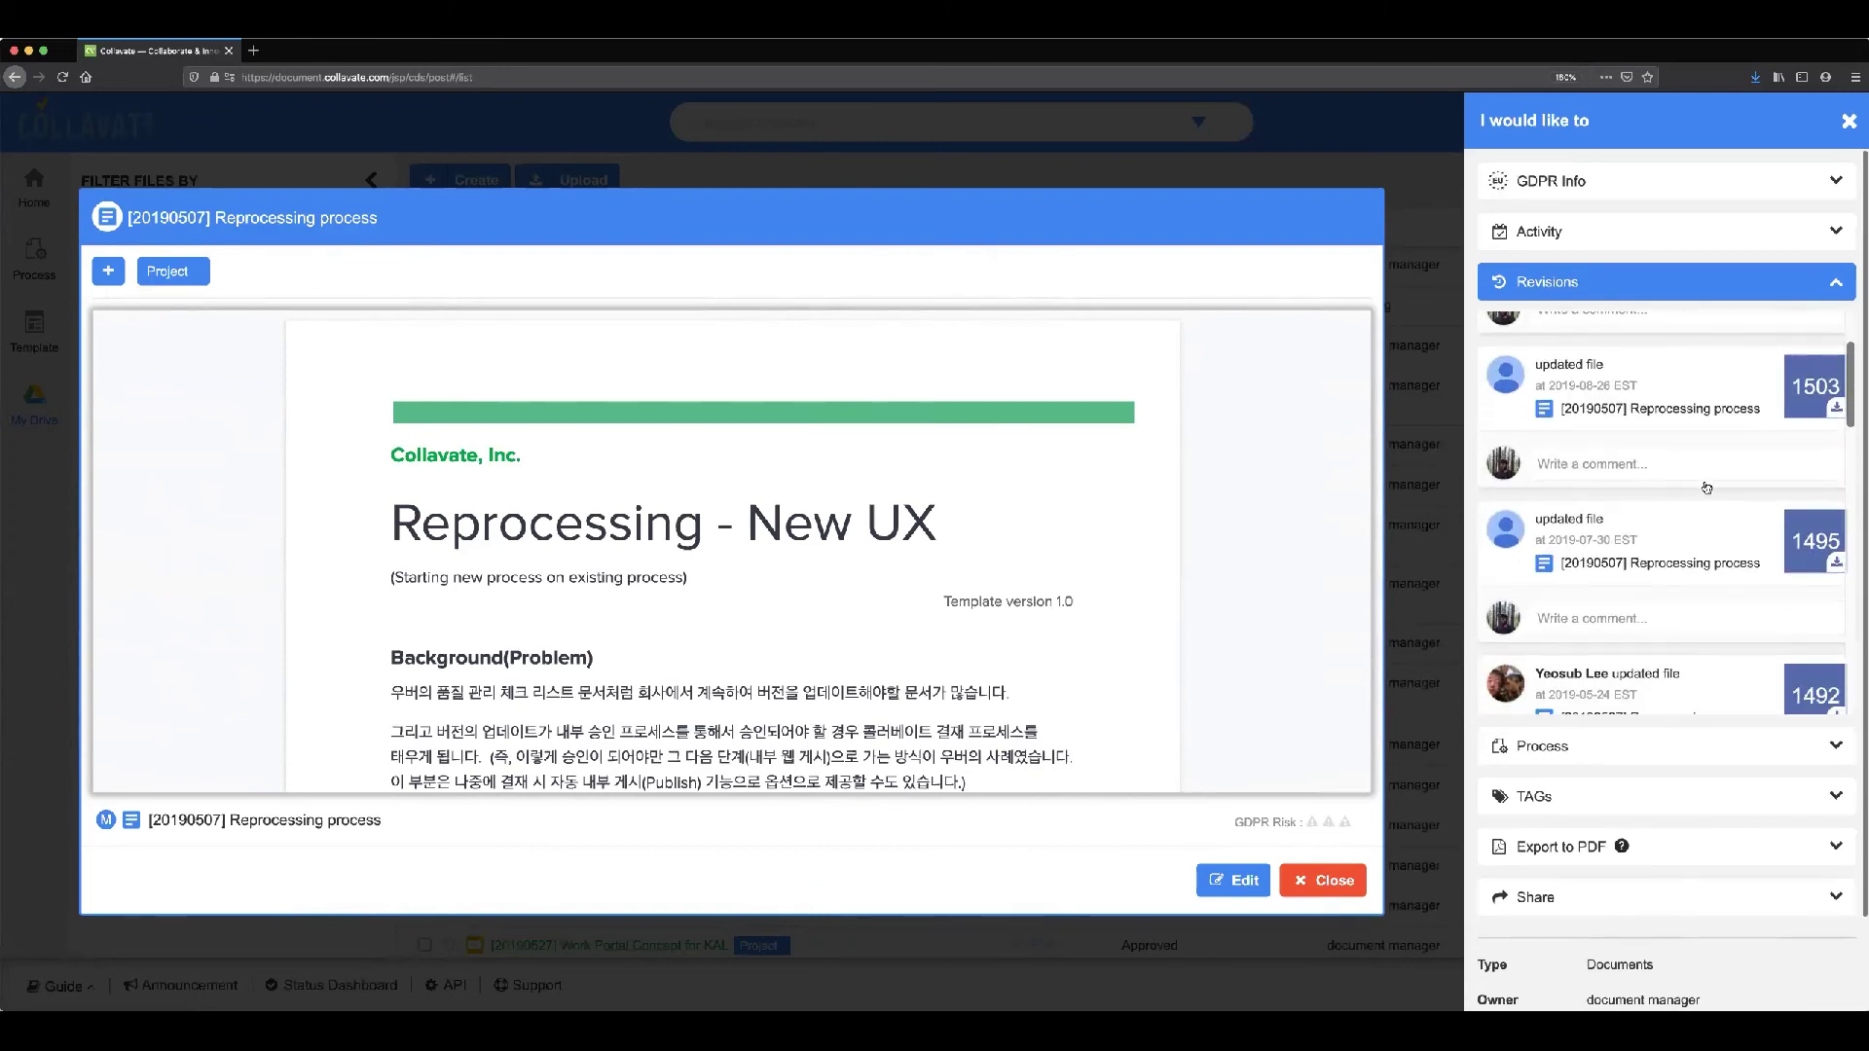
scroll(1694, 492, "down", 2)
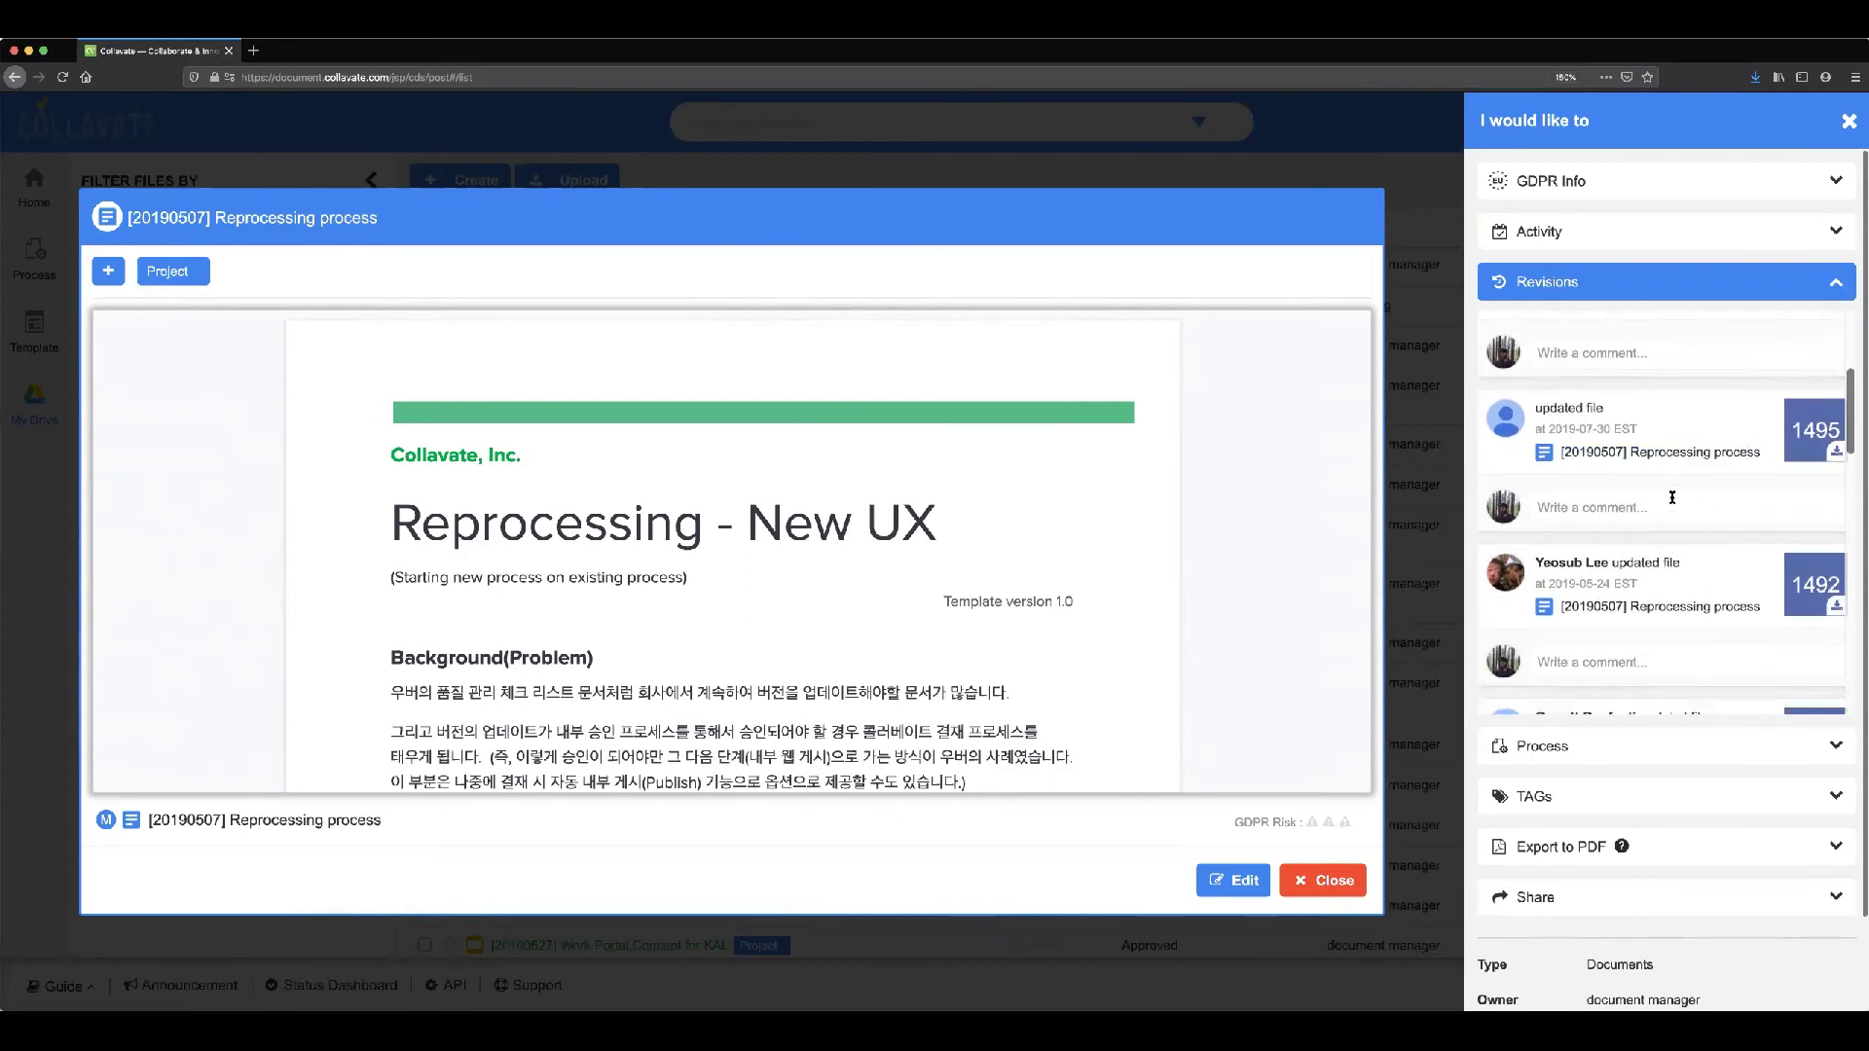
scroll(1669, 497, "down", 5)
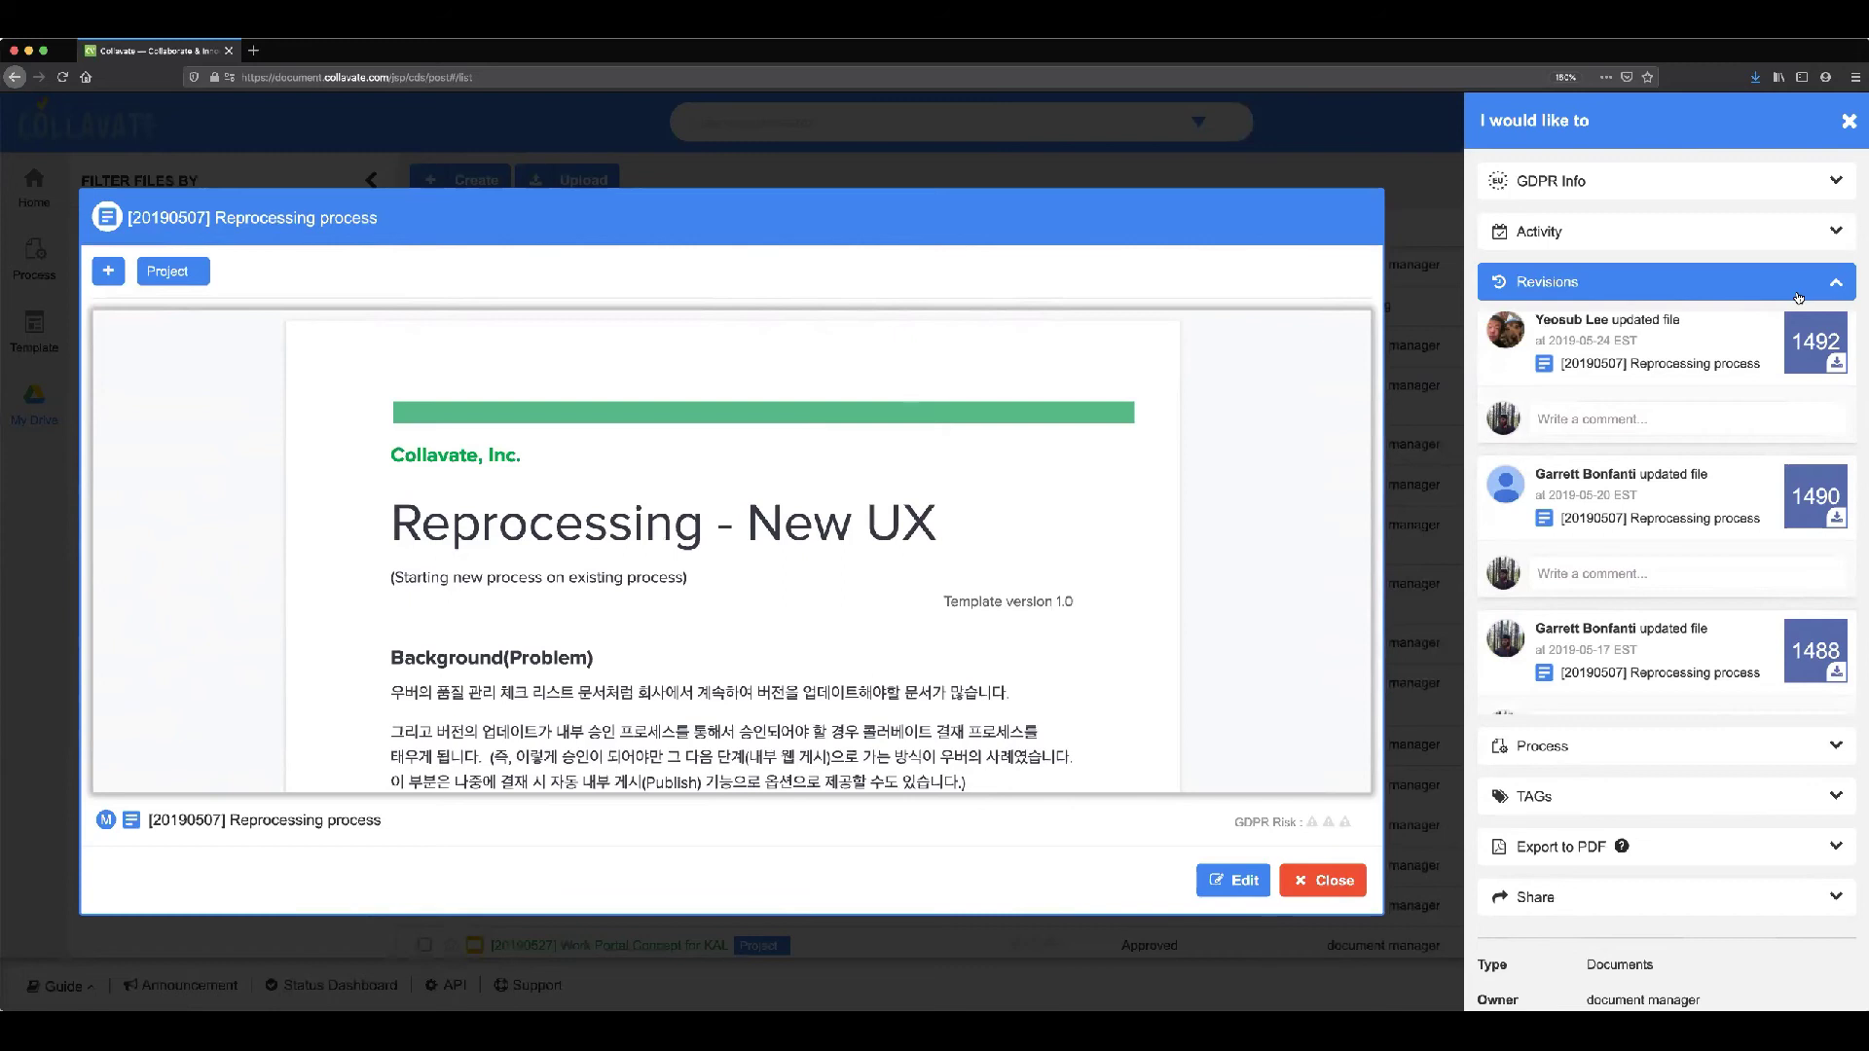
scroll(1735, 462, "up", 5)
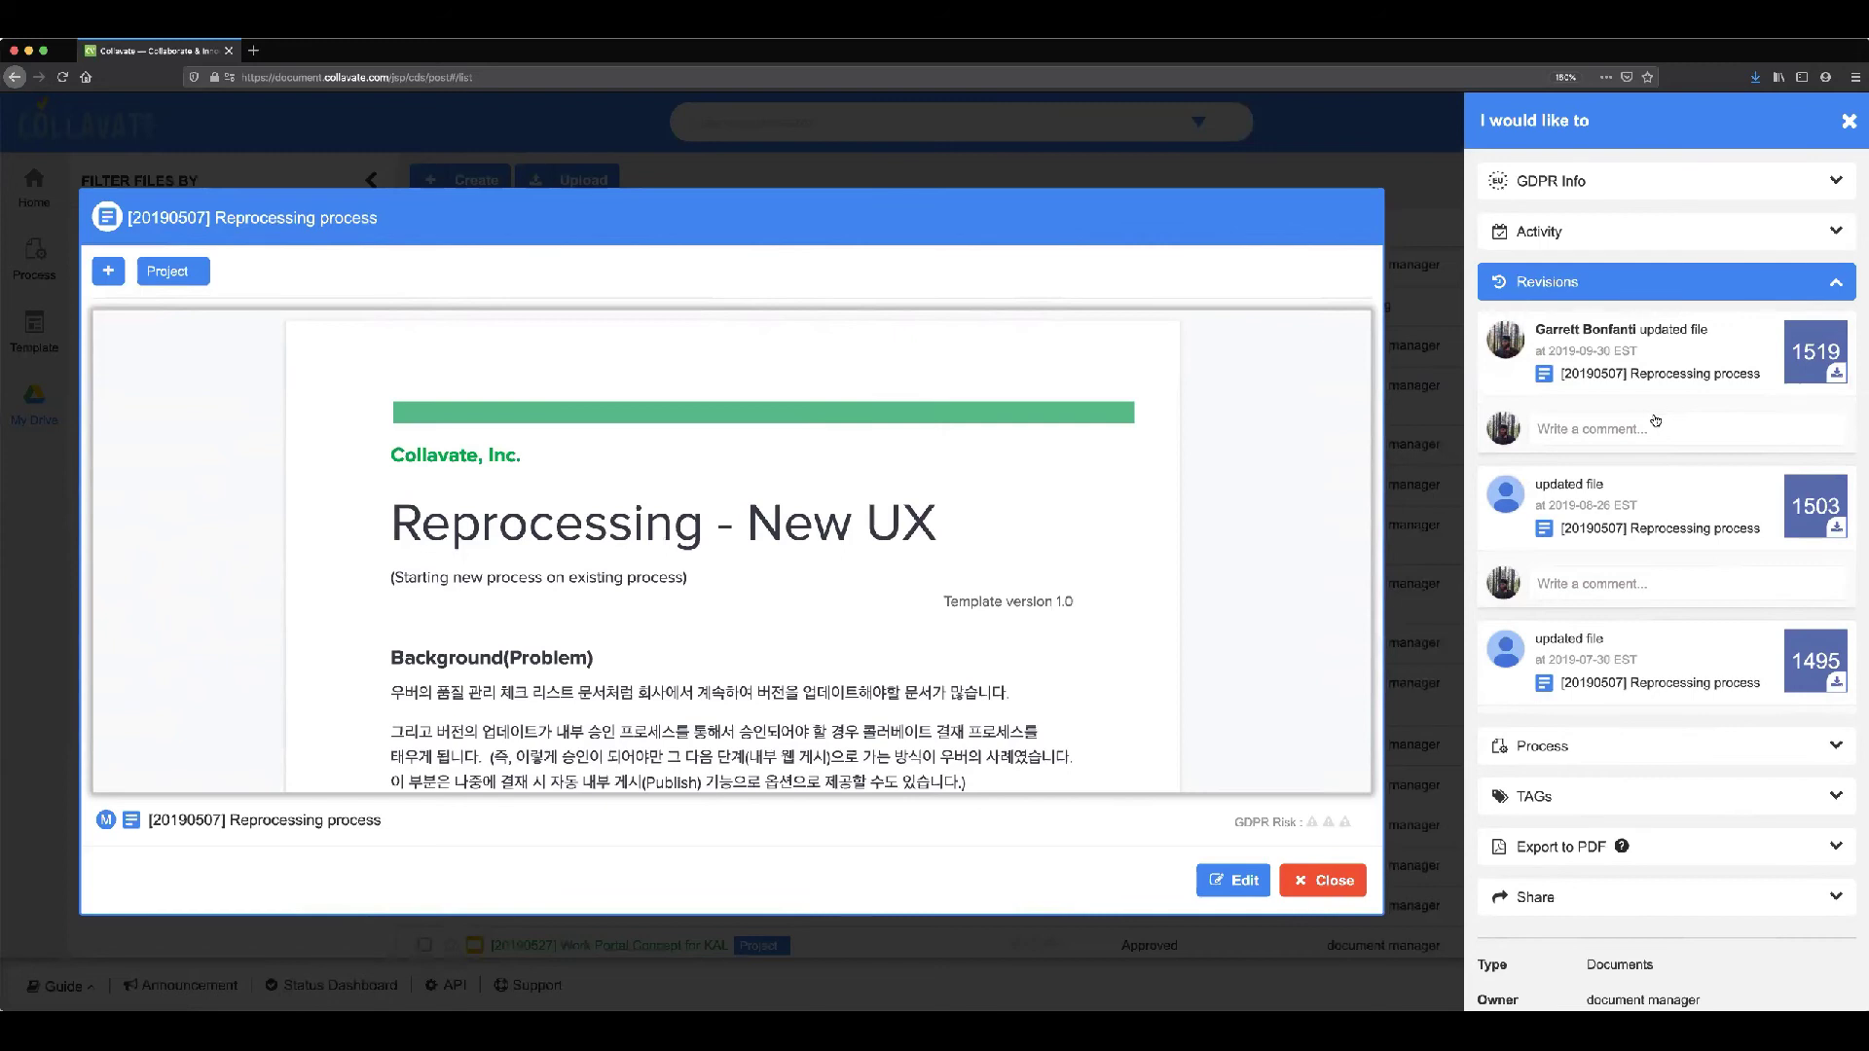
Step: Read through the opening section of the document preview and return to its beginning
scroll(1137, 455, "down", 10)
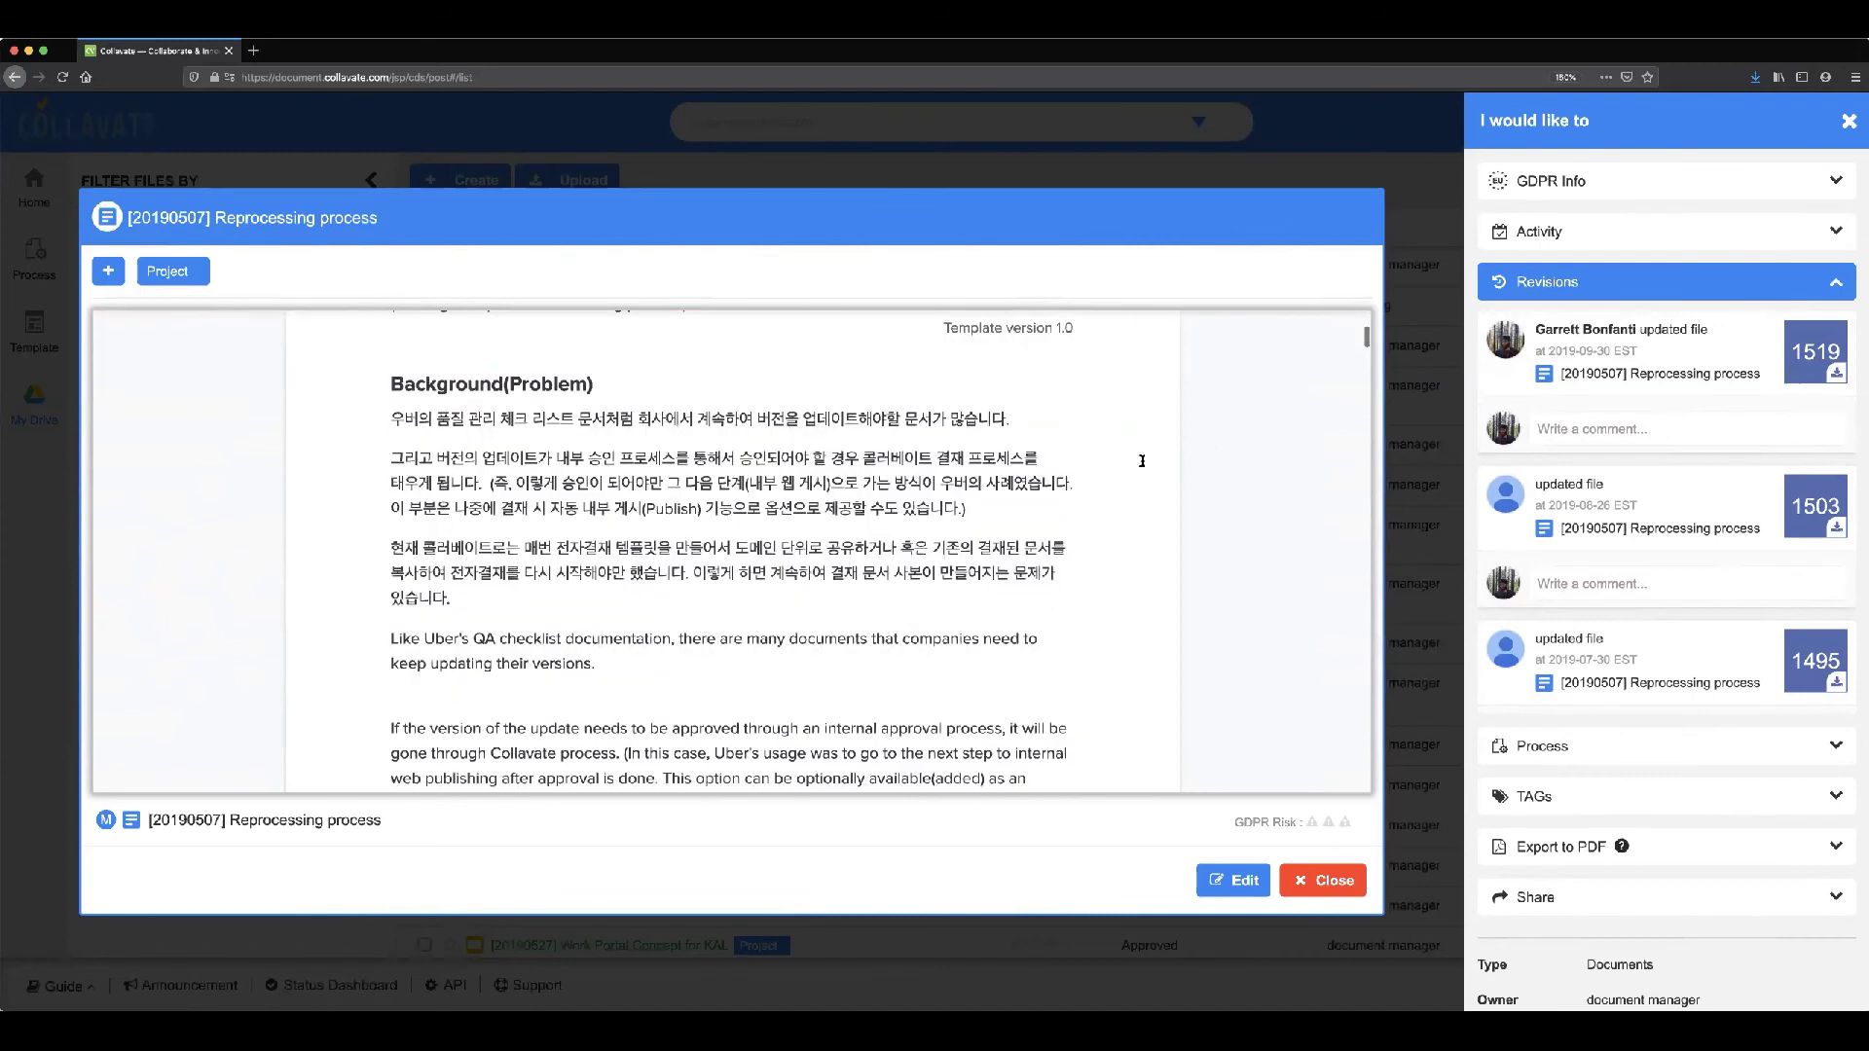
scroll(1146, 479, "up", 10)
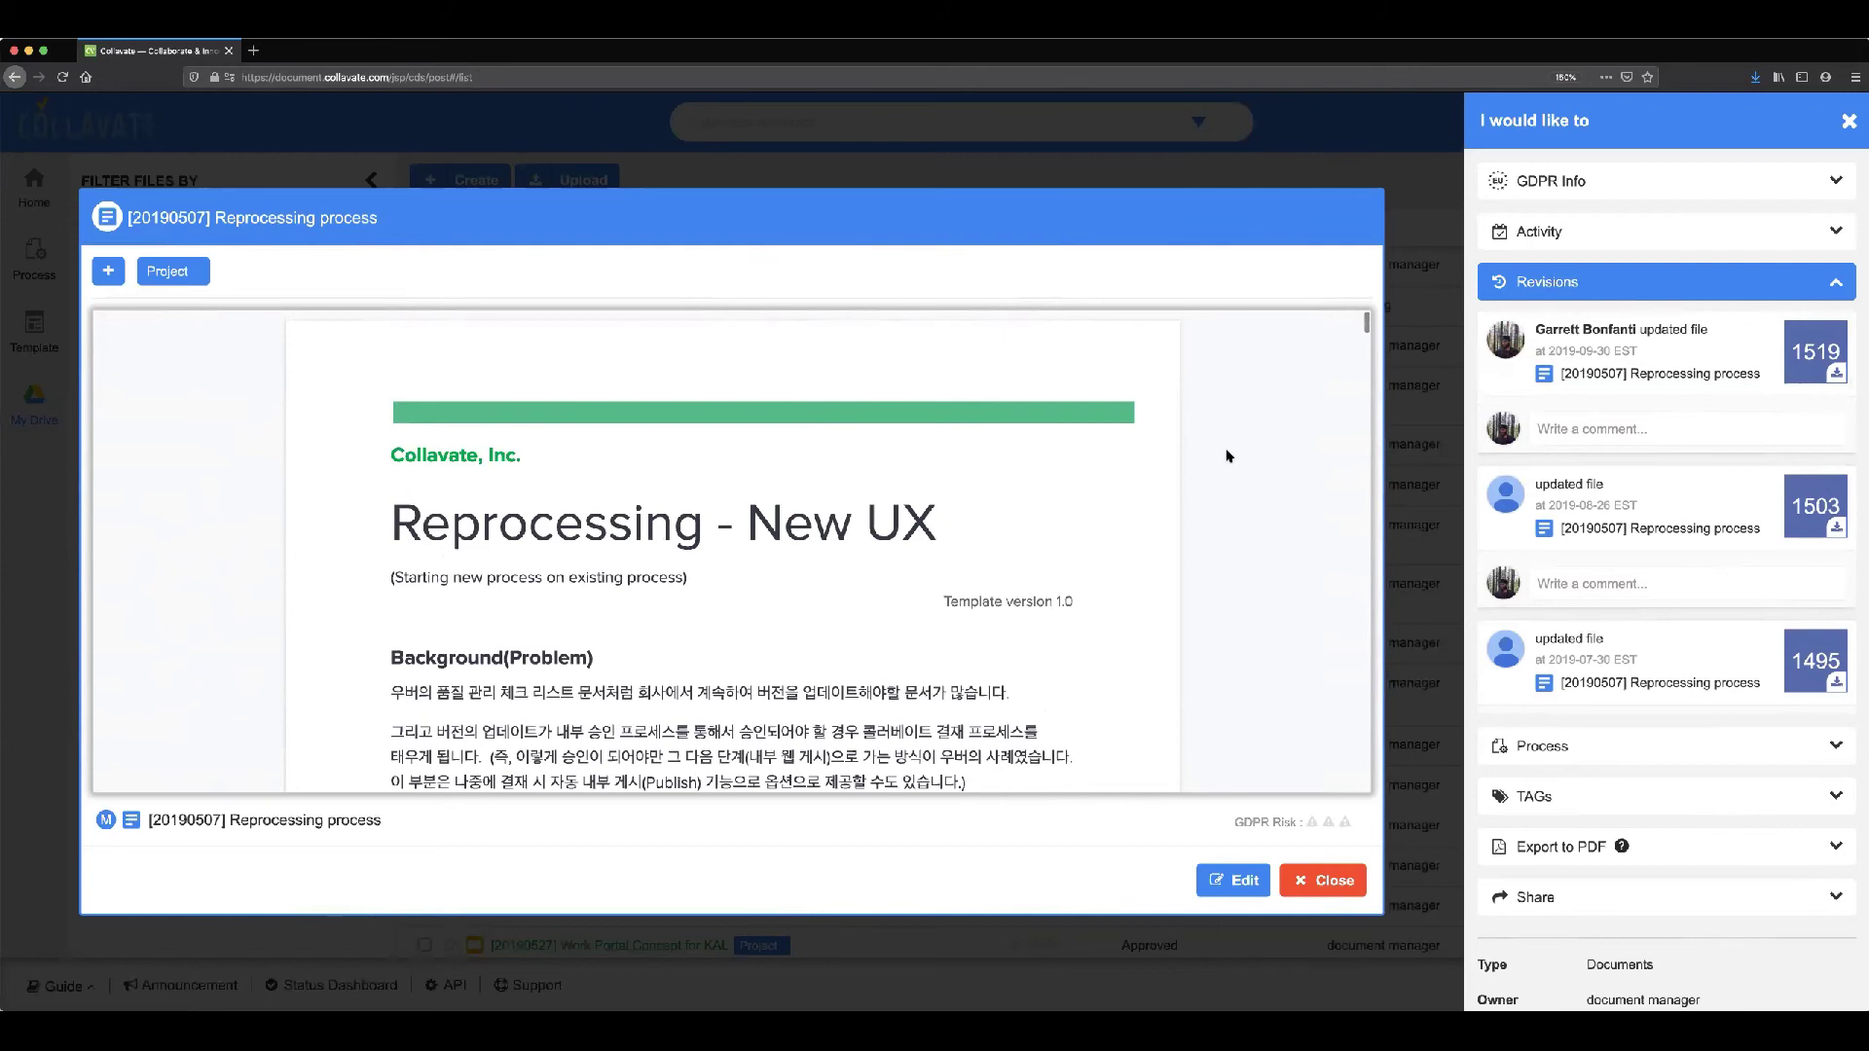
scroll(1226, 463, "down", 1)
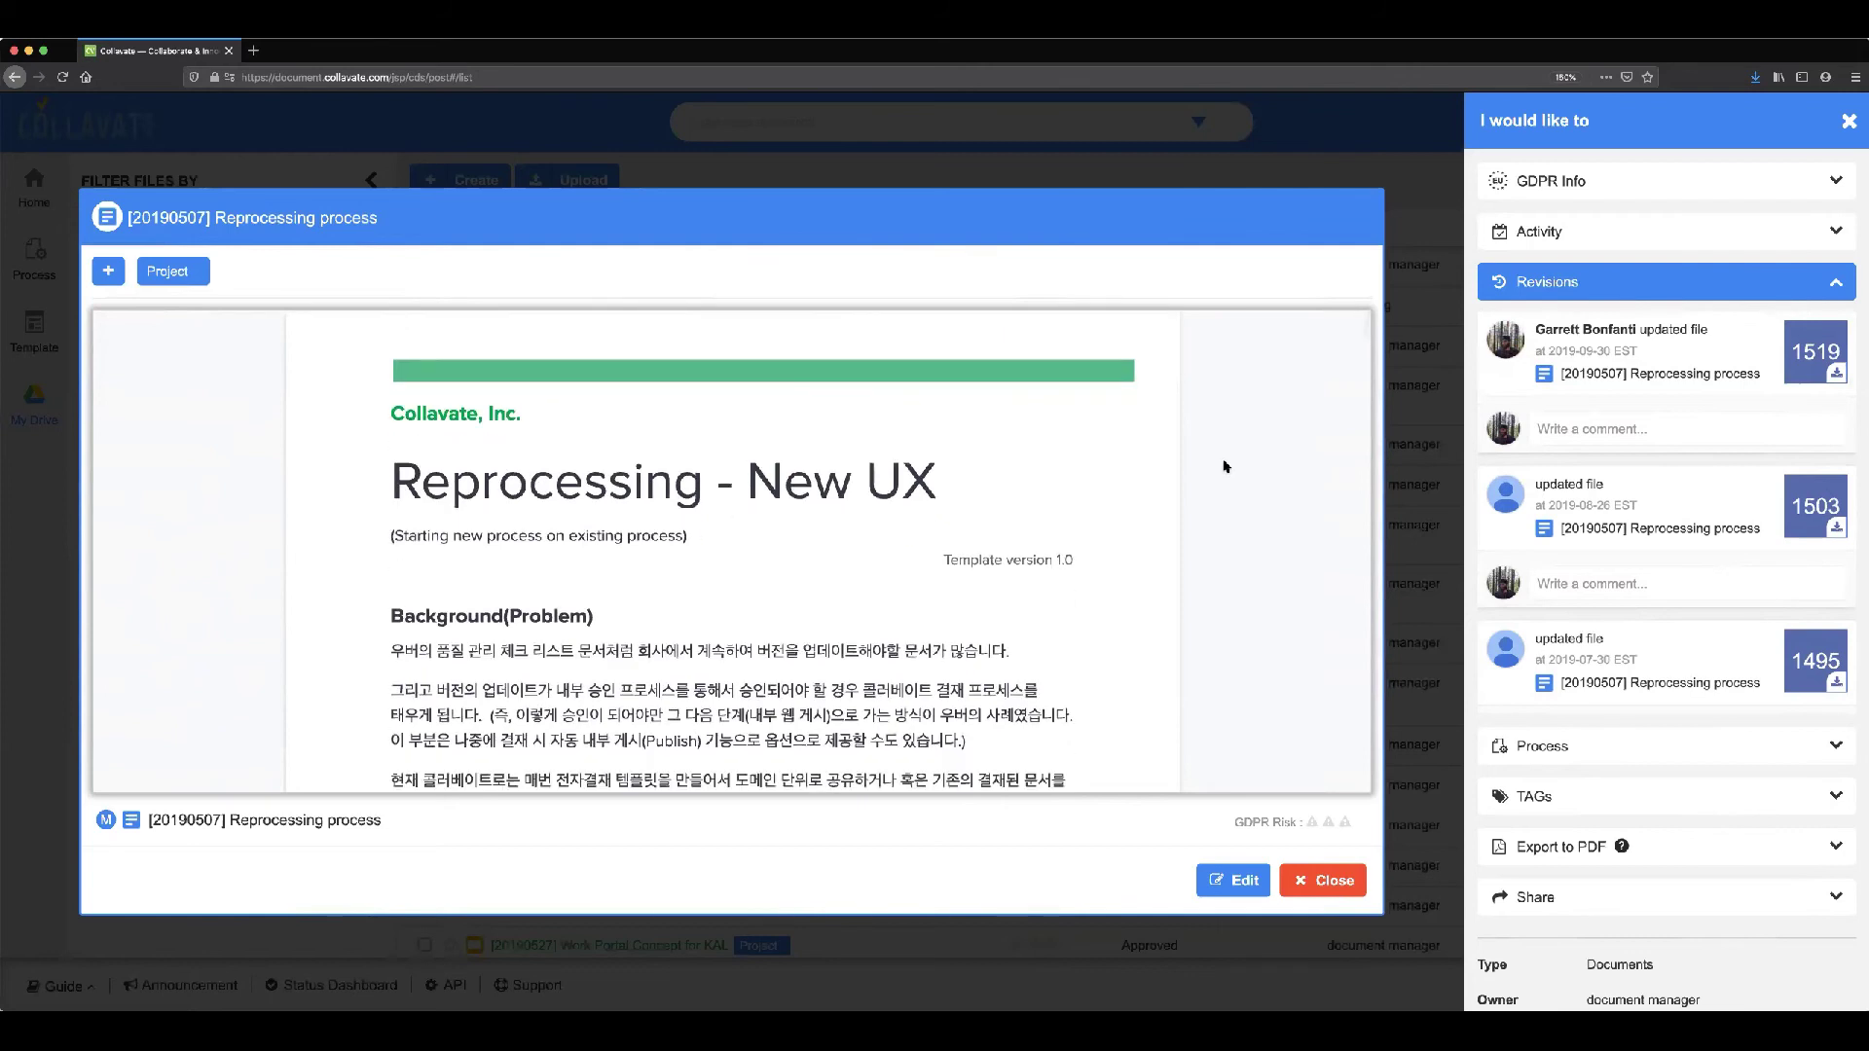
scroll(1224, 466, "up", 1)
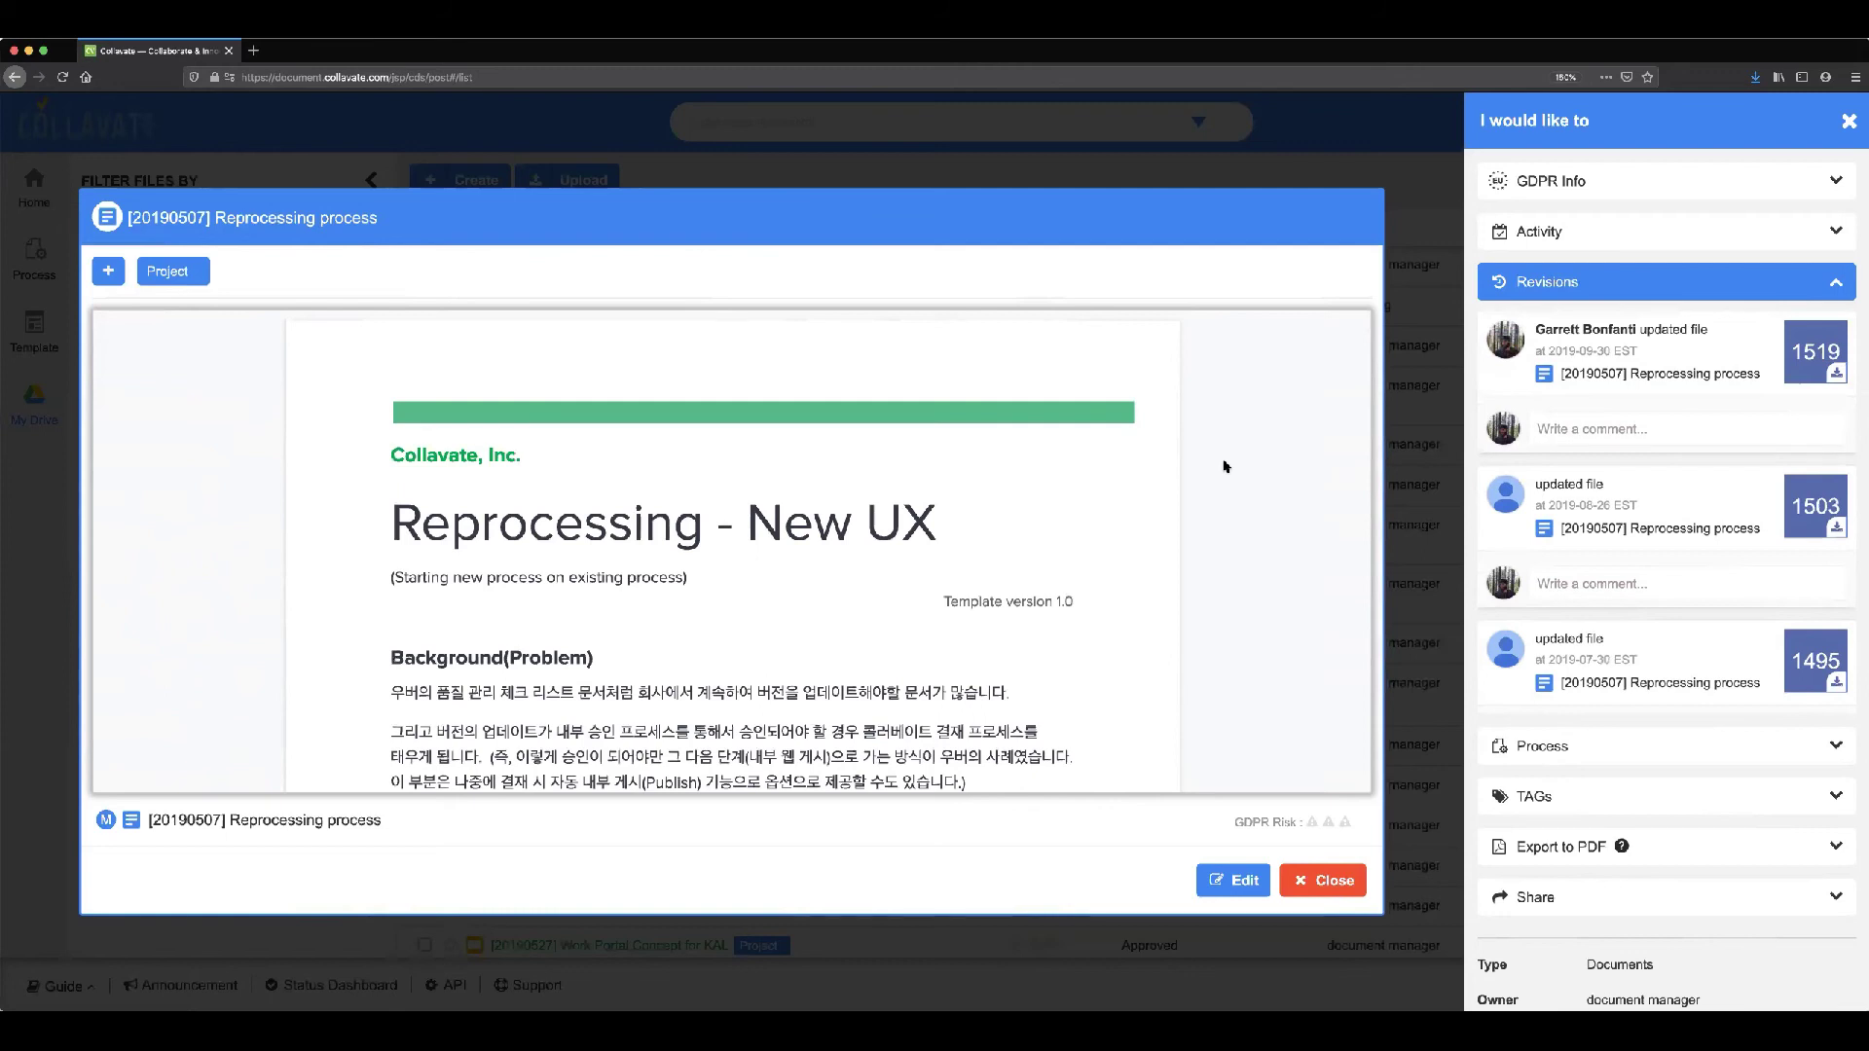
Step: Recheck the document's activity, revisions and process approvals, and close its preview
left_click(1658, 234)
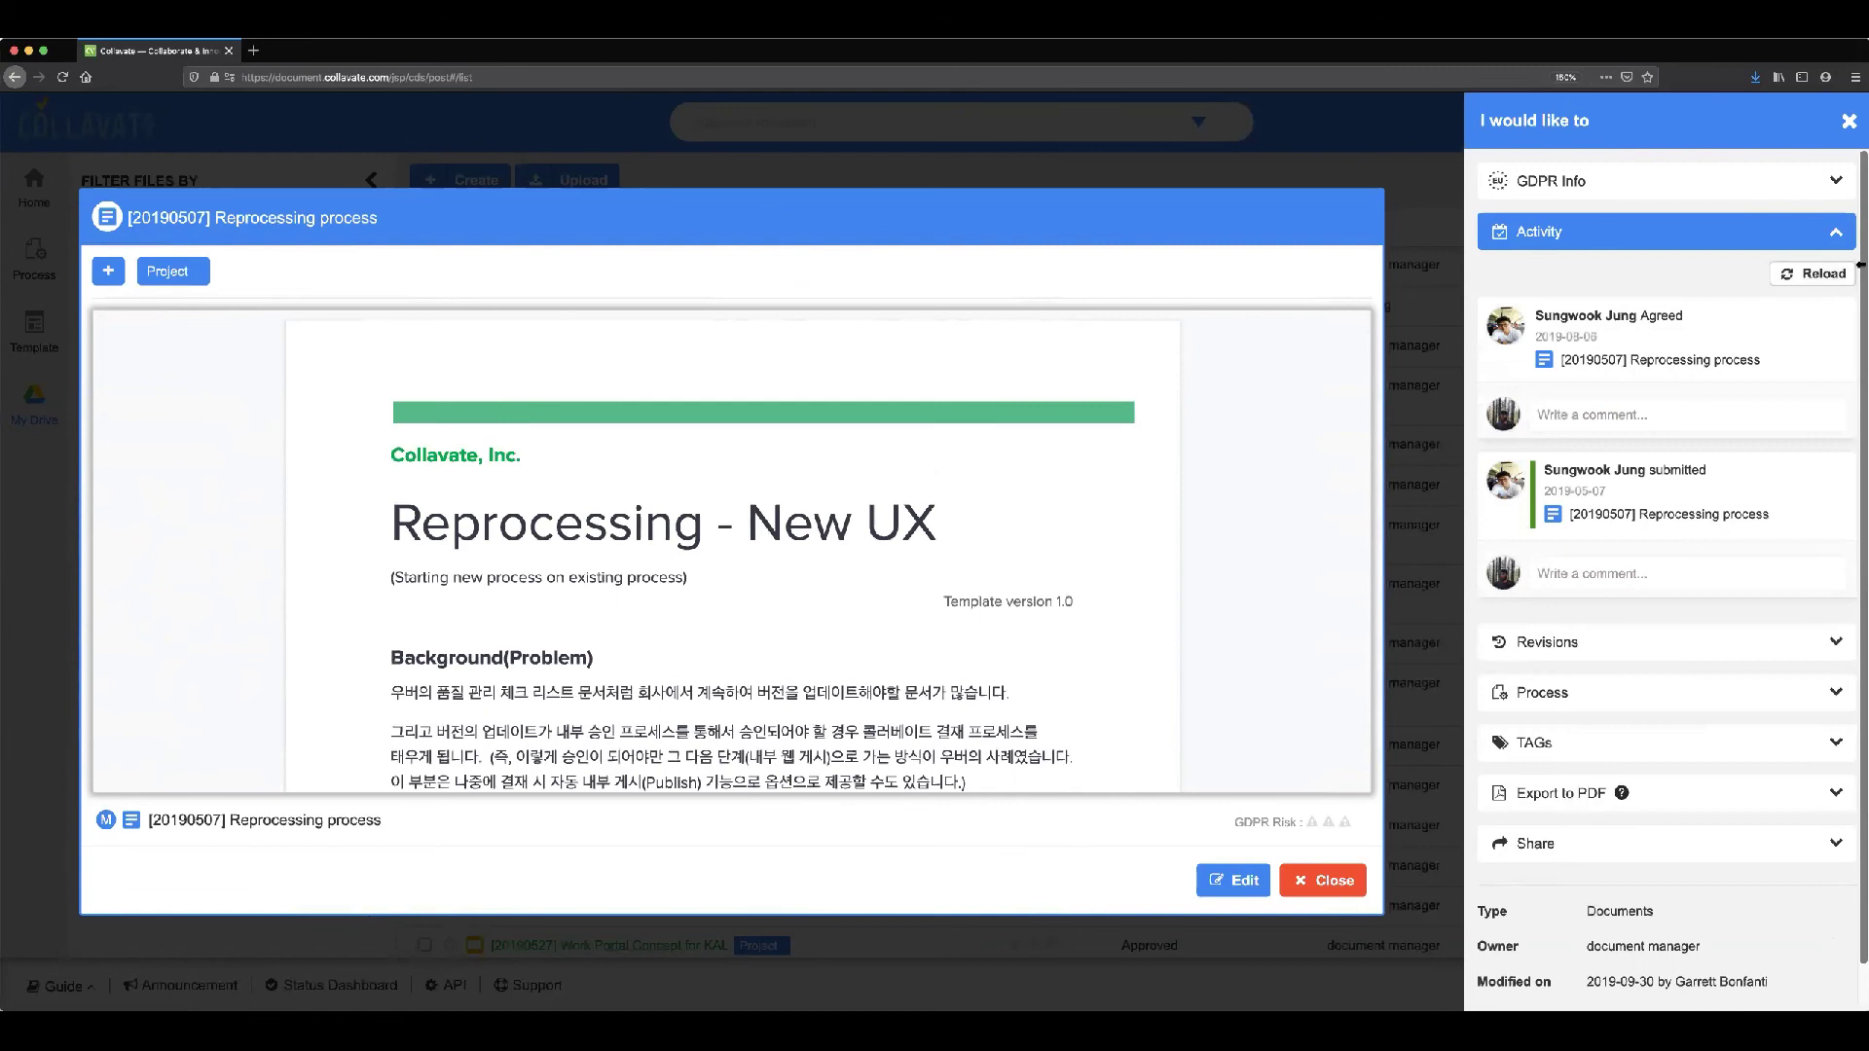
left_click(1845, 234)
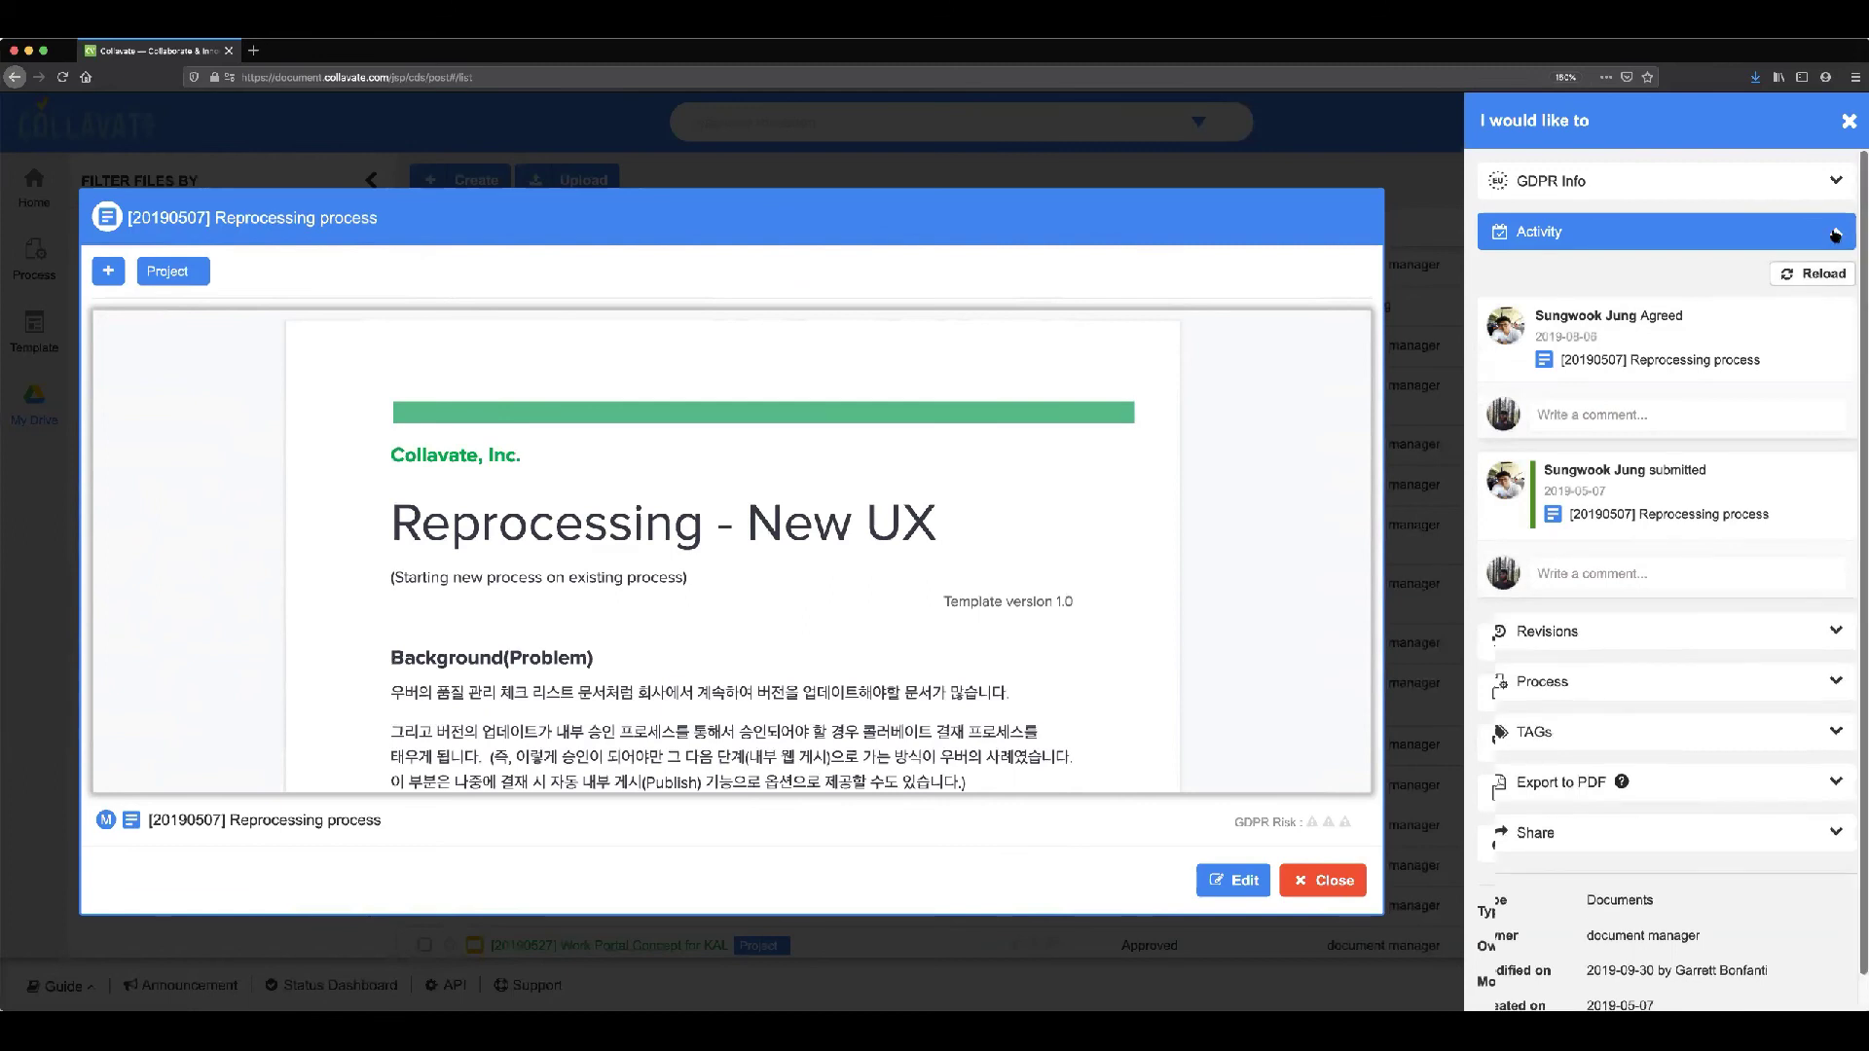
left_click(1656, 284)
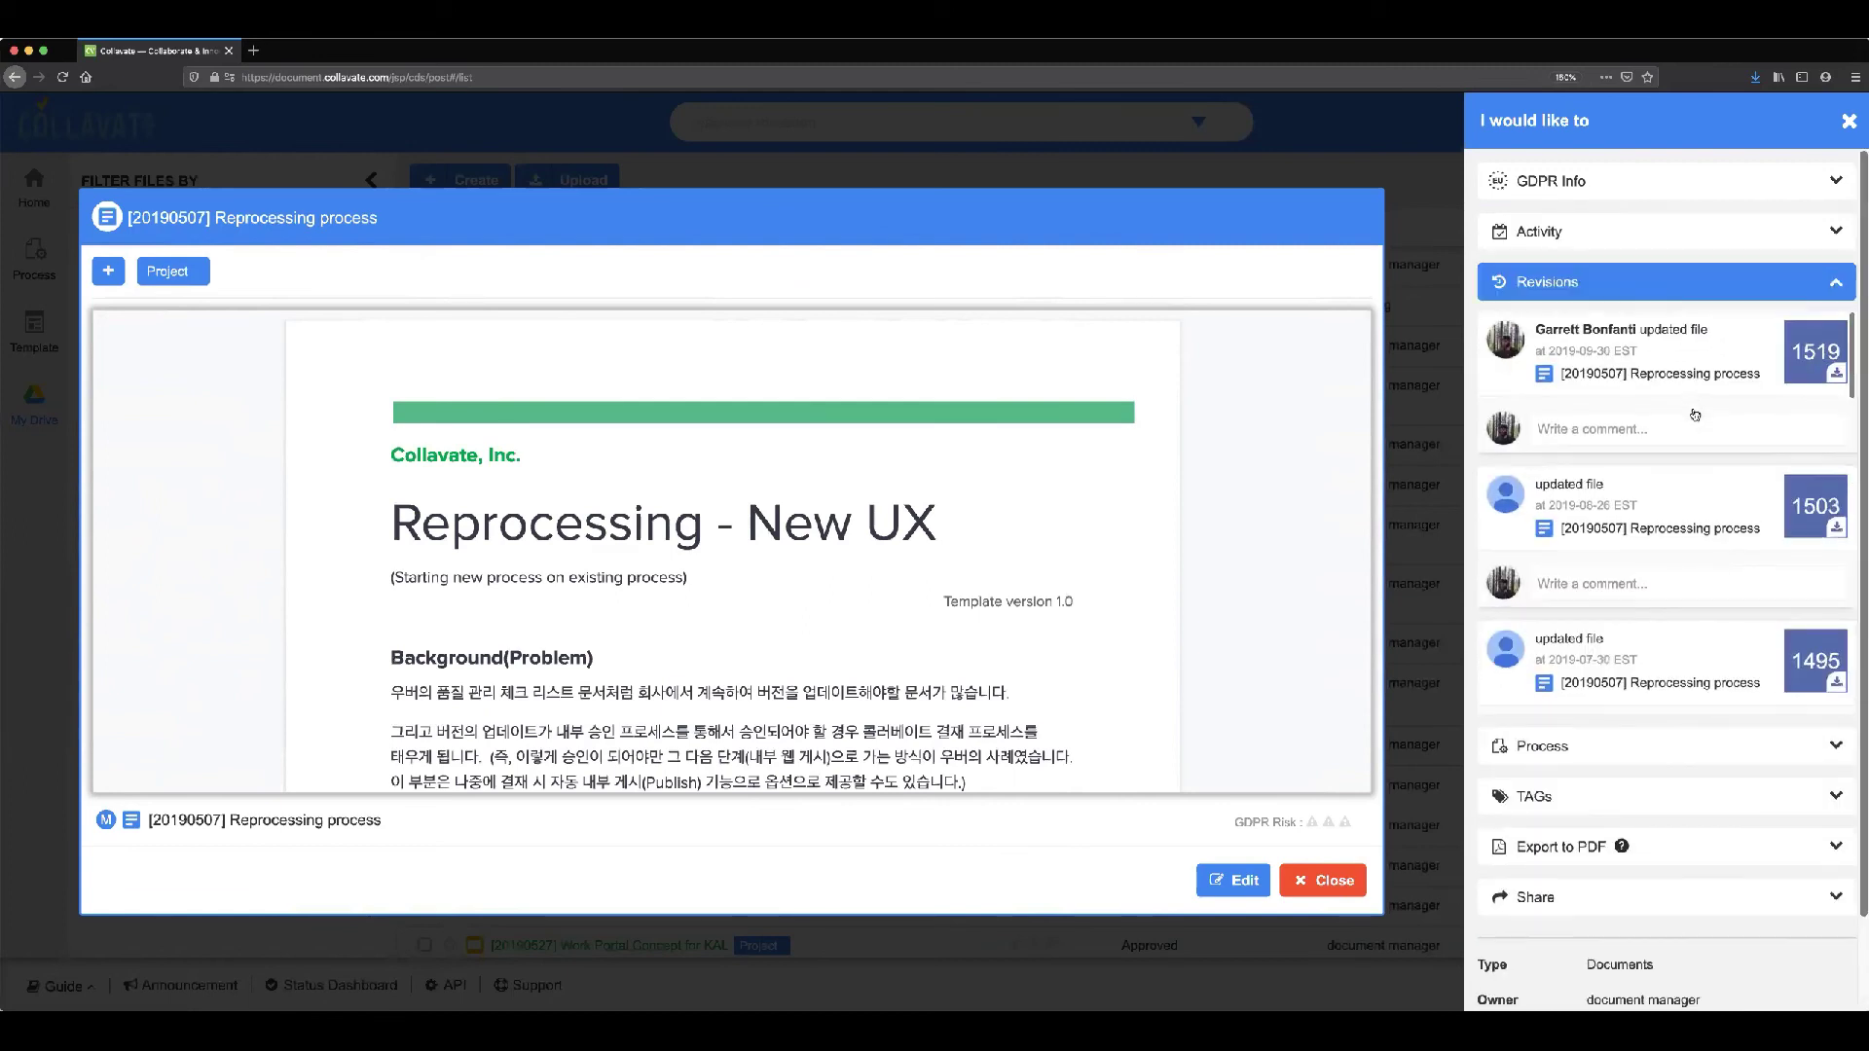
left_click(1816, 747)
scroll(1742, 526, "down", 3)
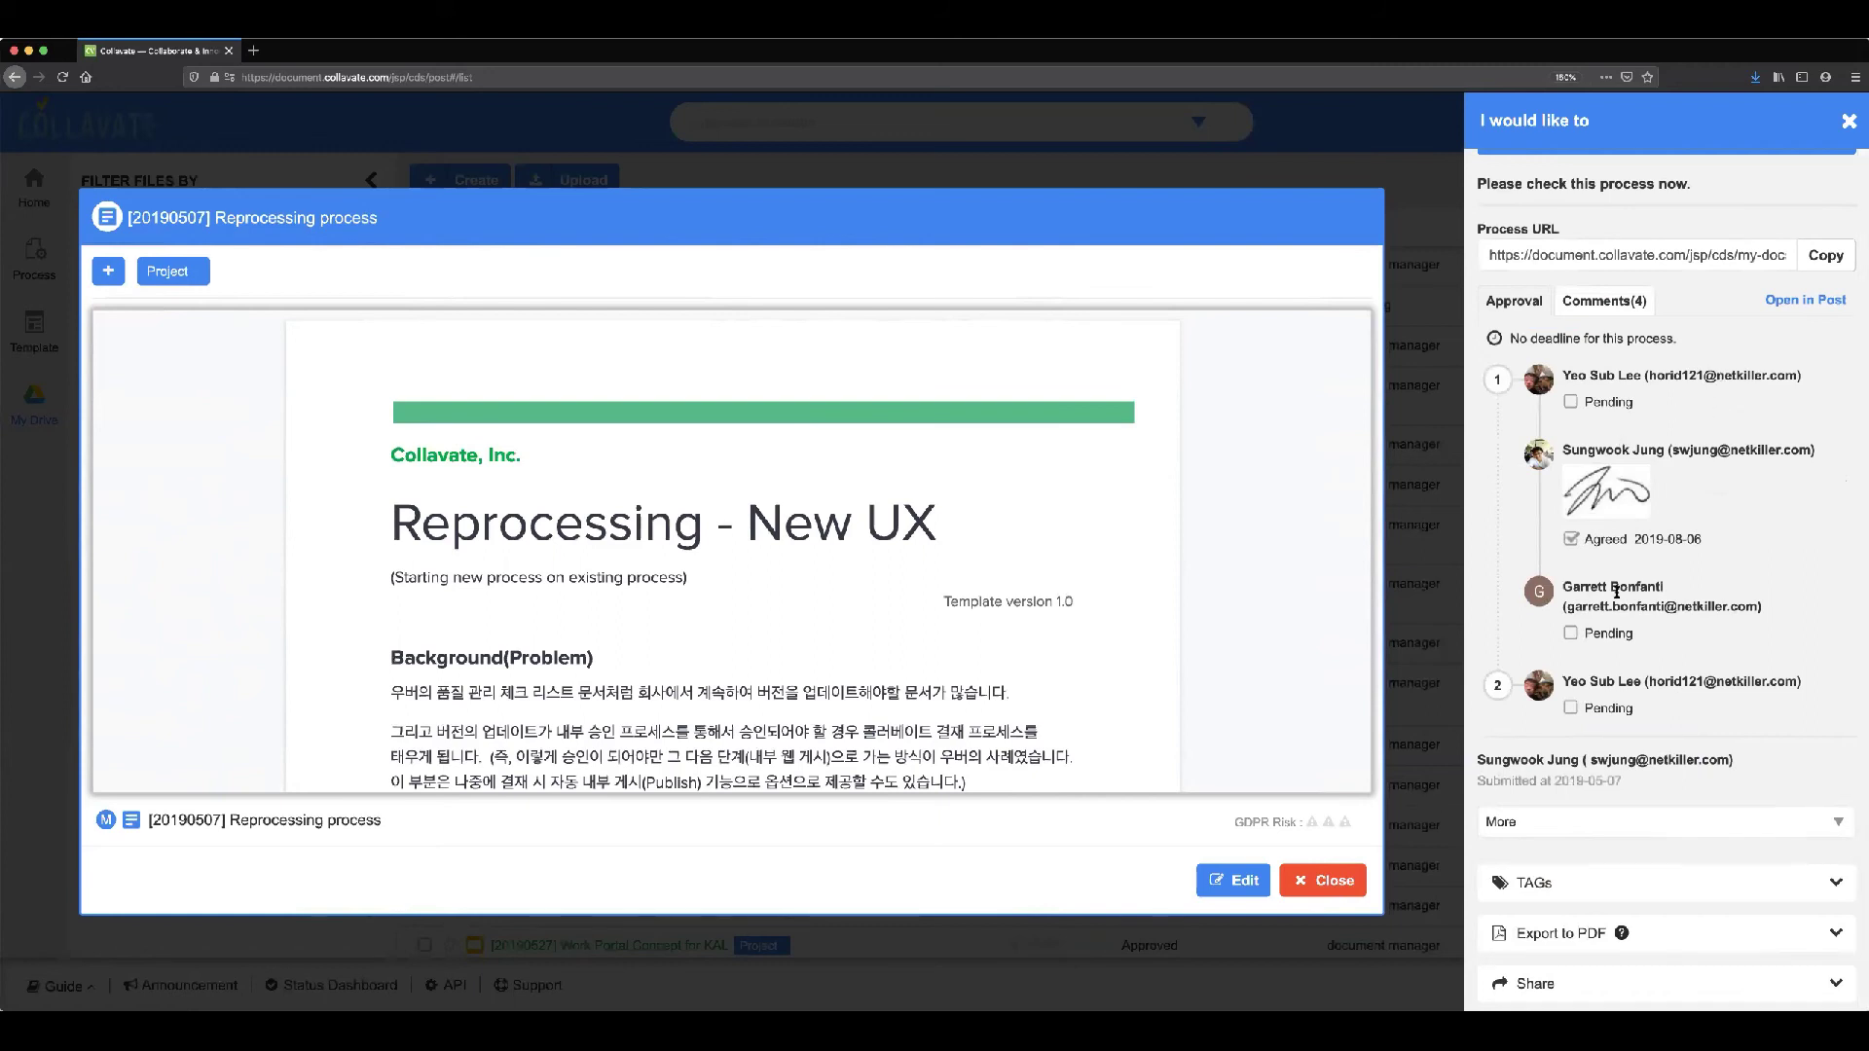
scroll(1616, 591, "down", 1)
scroll(1668, 683, "up", 2)
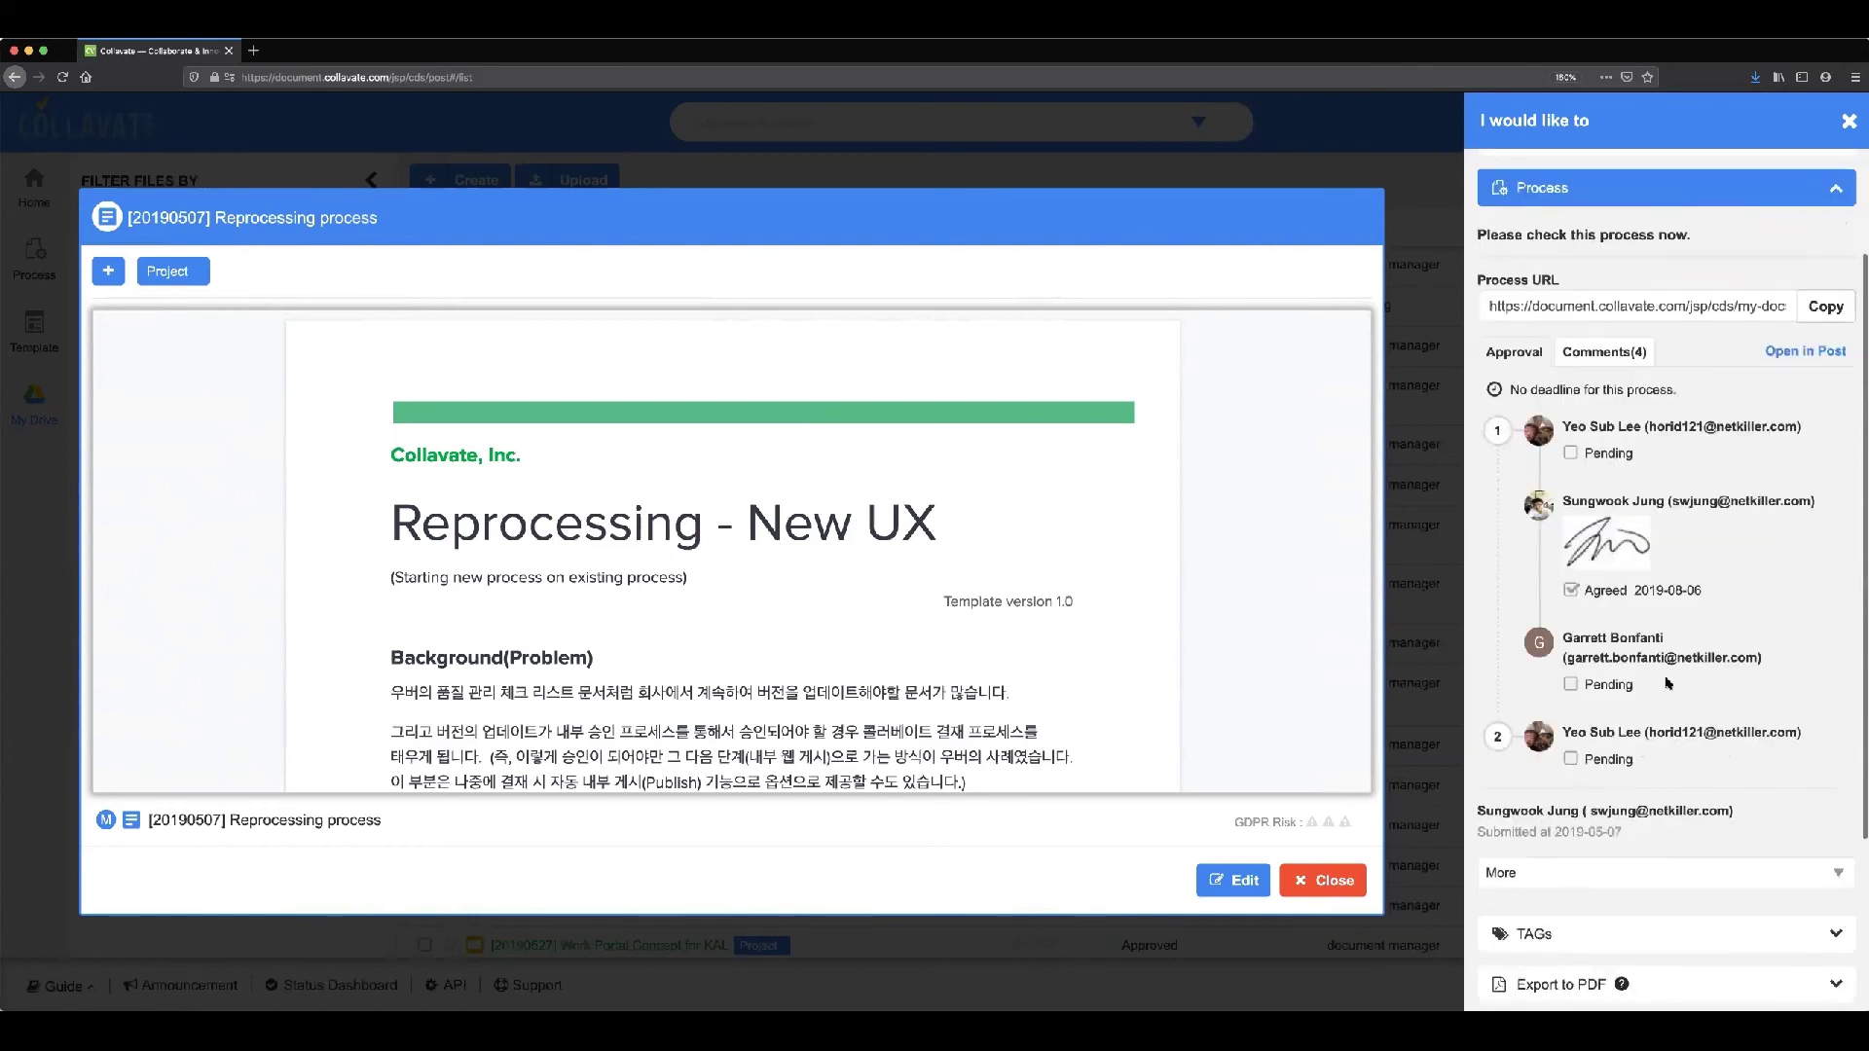
scroll(1668, 684, "up", 1)
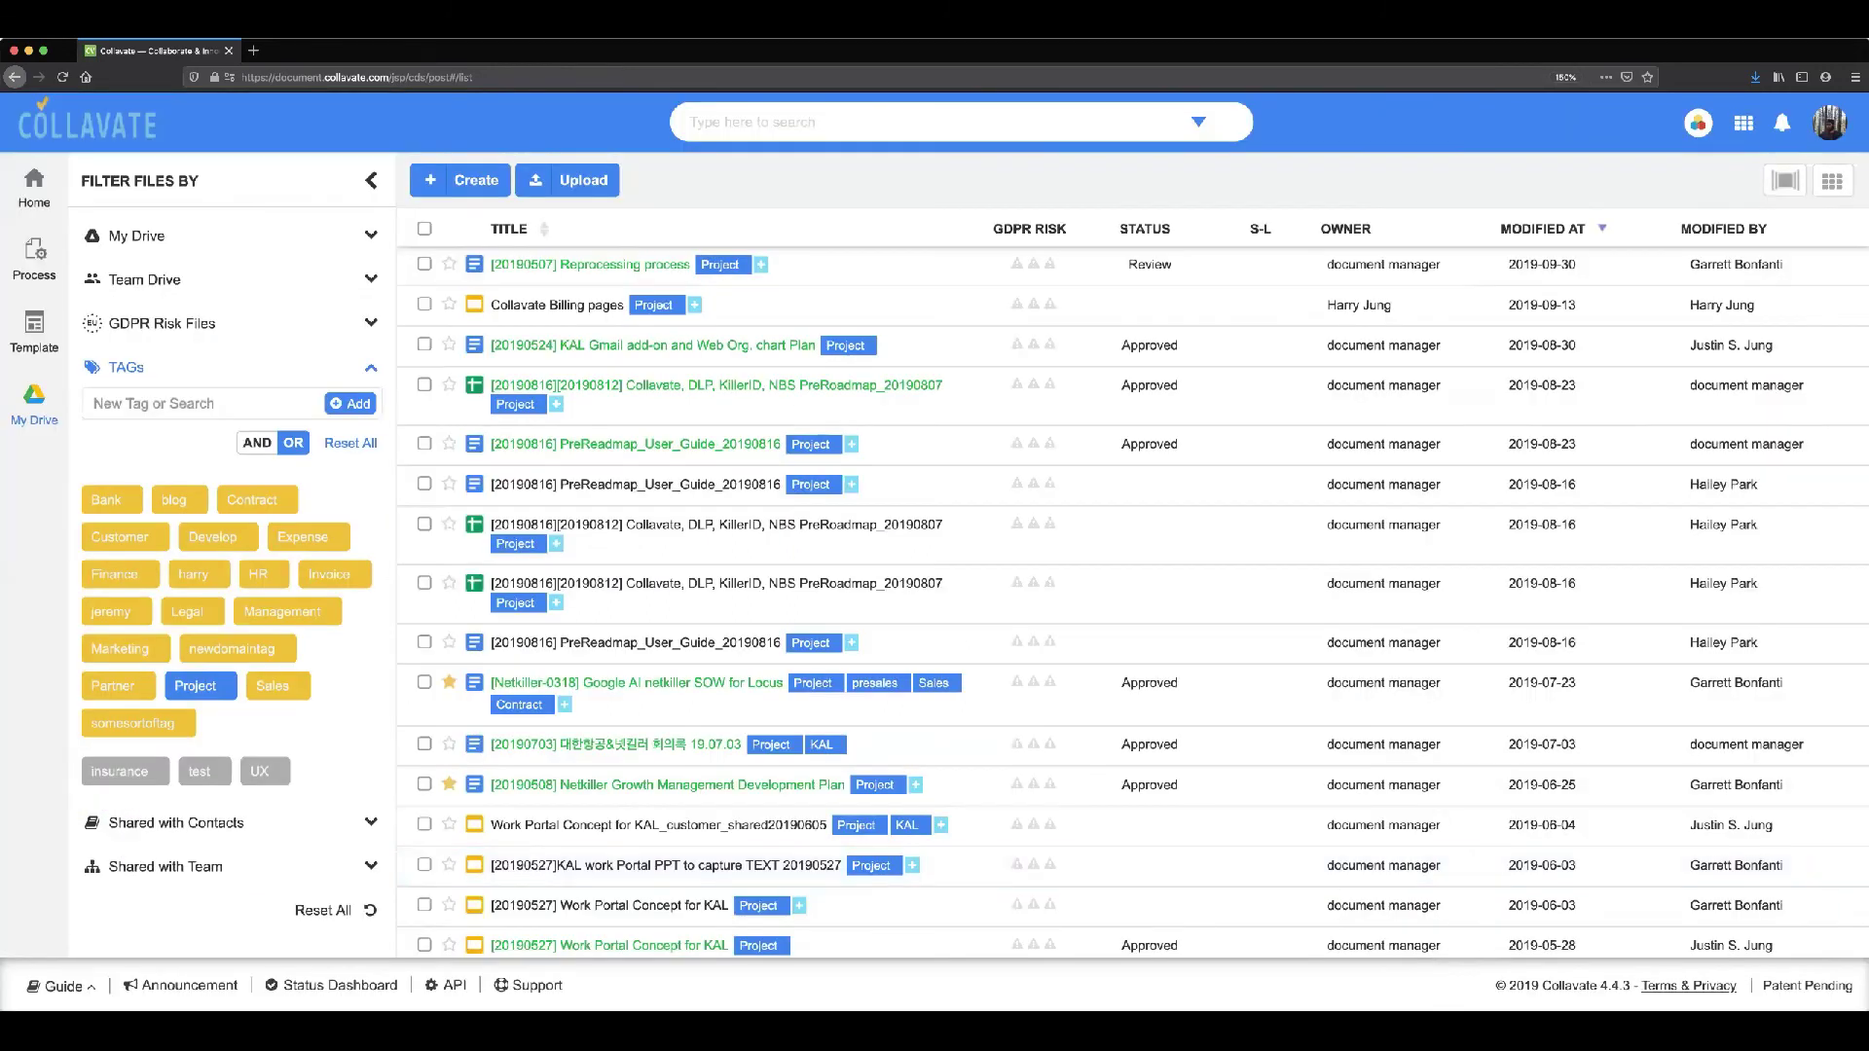
left_click(1323, 879)
Step: Go to the Home posts page and expand Group Posts to view the list of groups
left_click(34, 185)
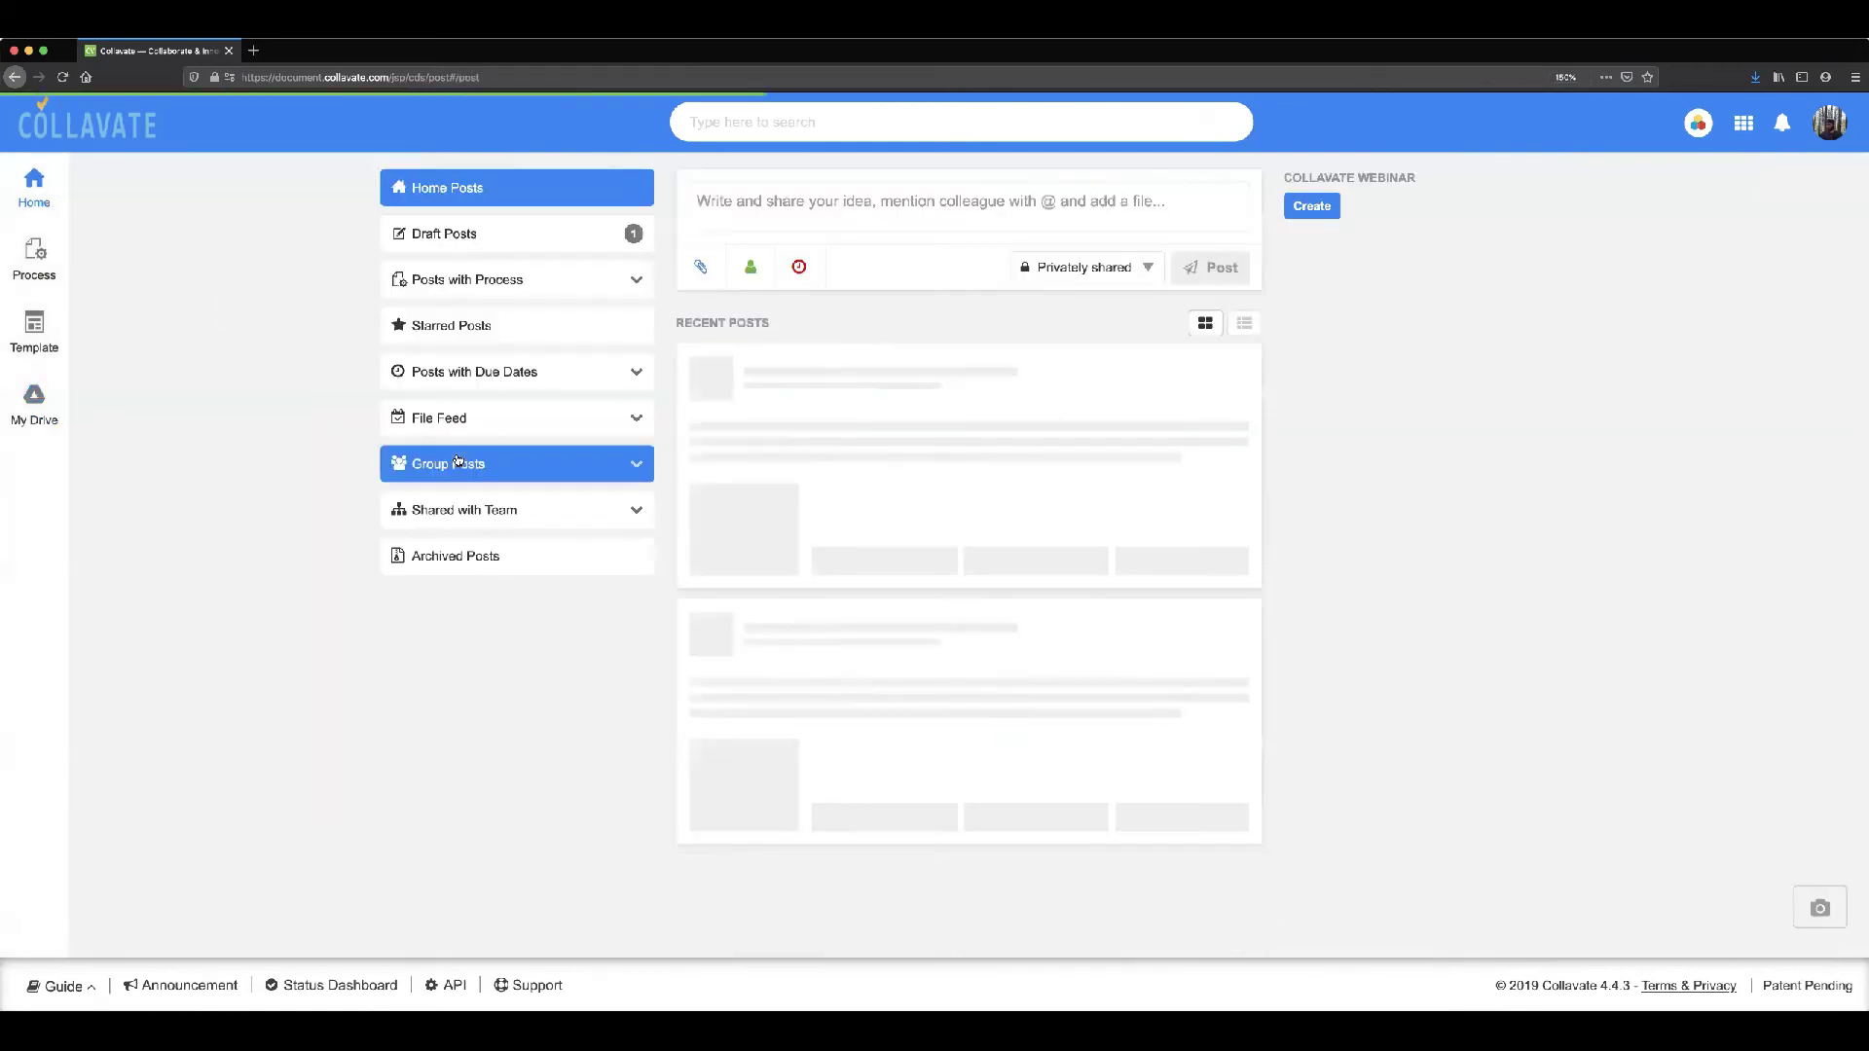
left_click(448, 464)
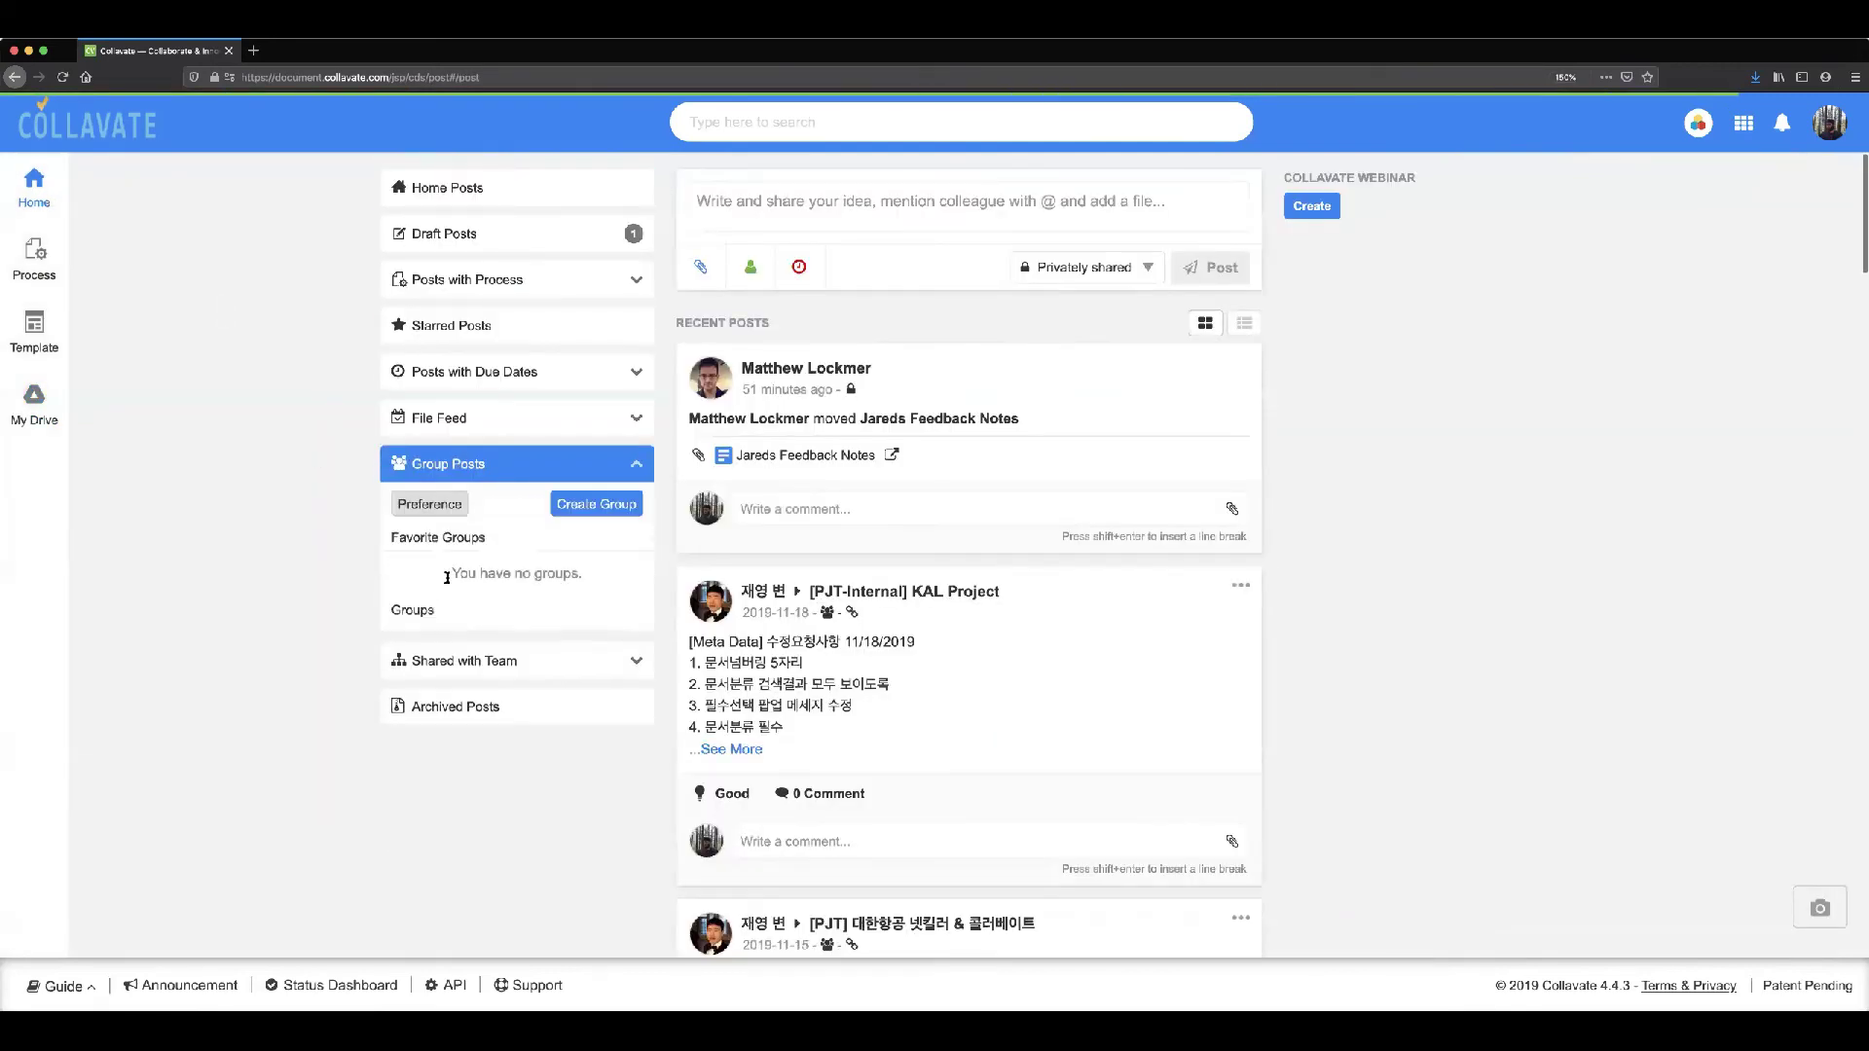
scroll(383, 571, "down", 3)
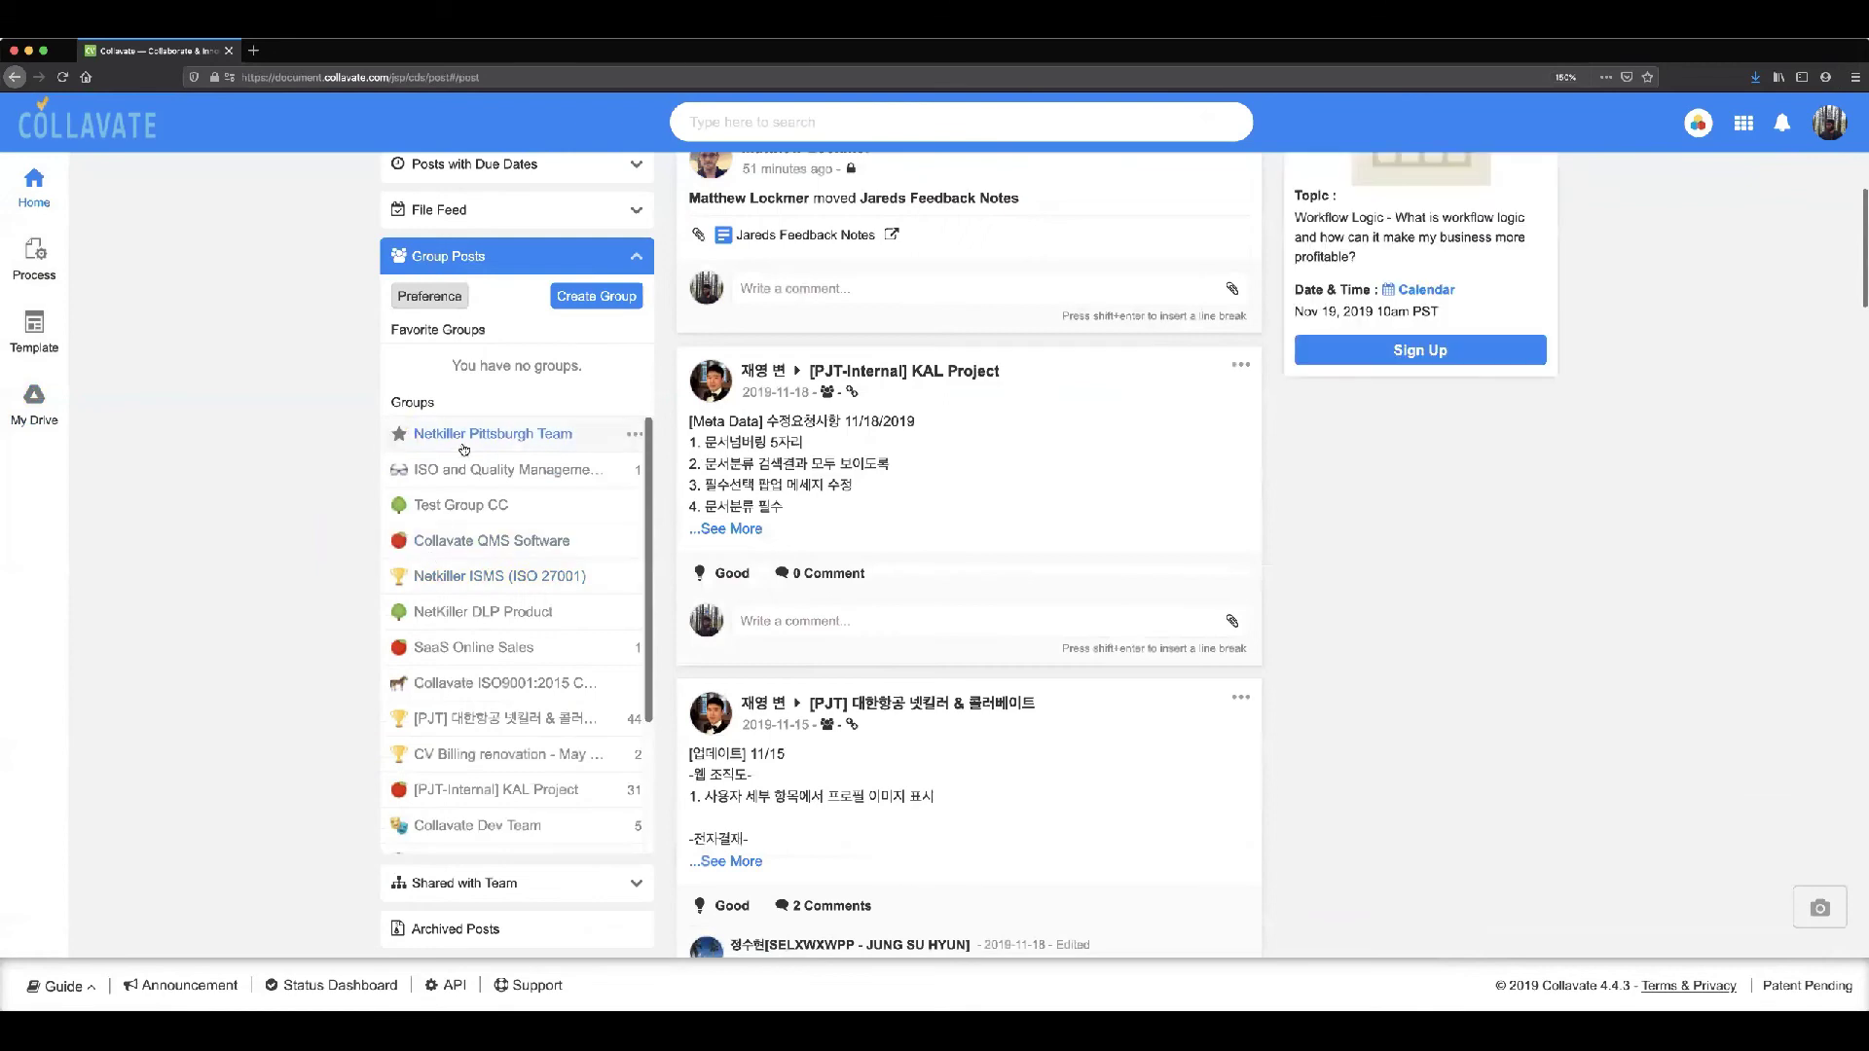
Step: Open the Netkiller Pittsburgh Team group and look through its recent posts and comments, returning to the group header
scroll(550, 476, "down", 1)
scroll(550, 476, "up", 1)
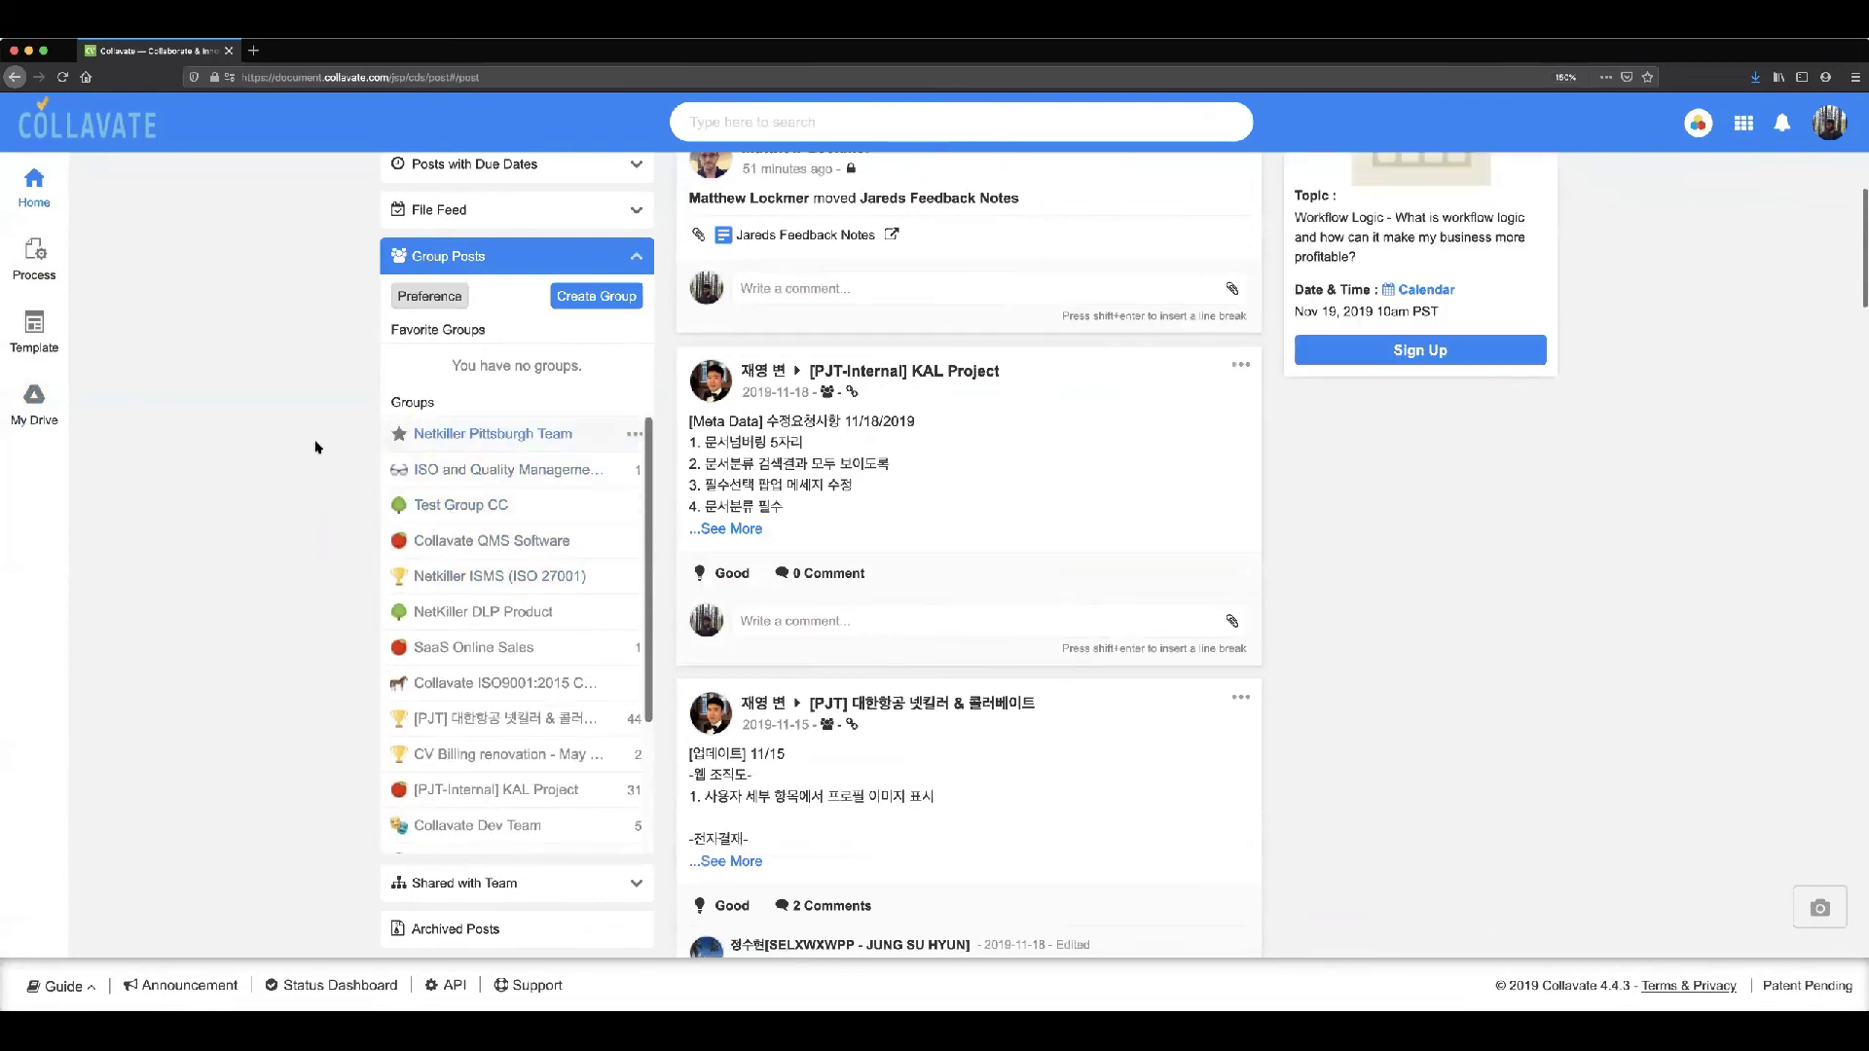
left_click(489, 435)
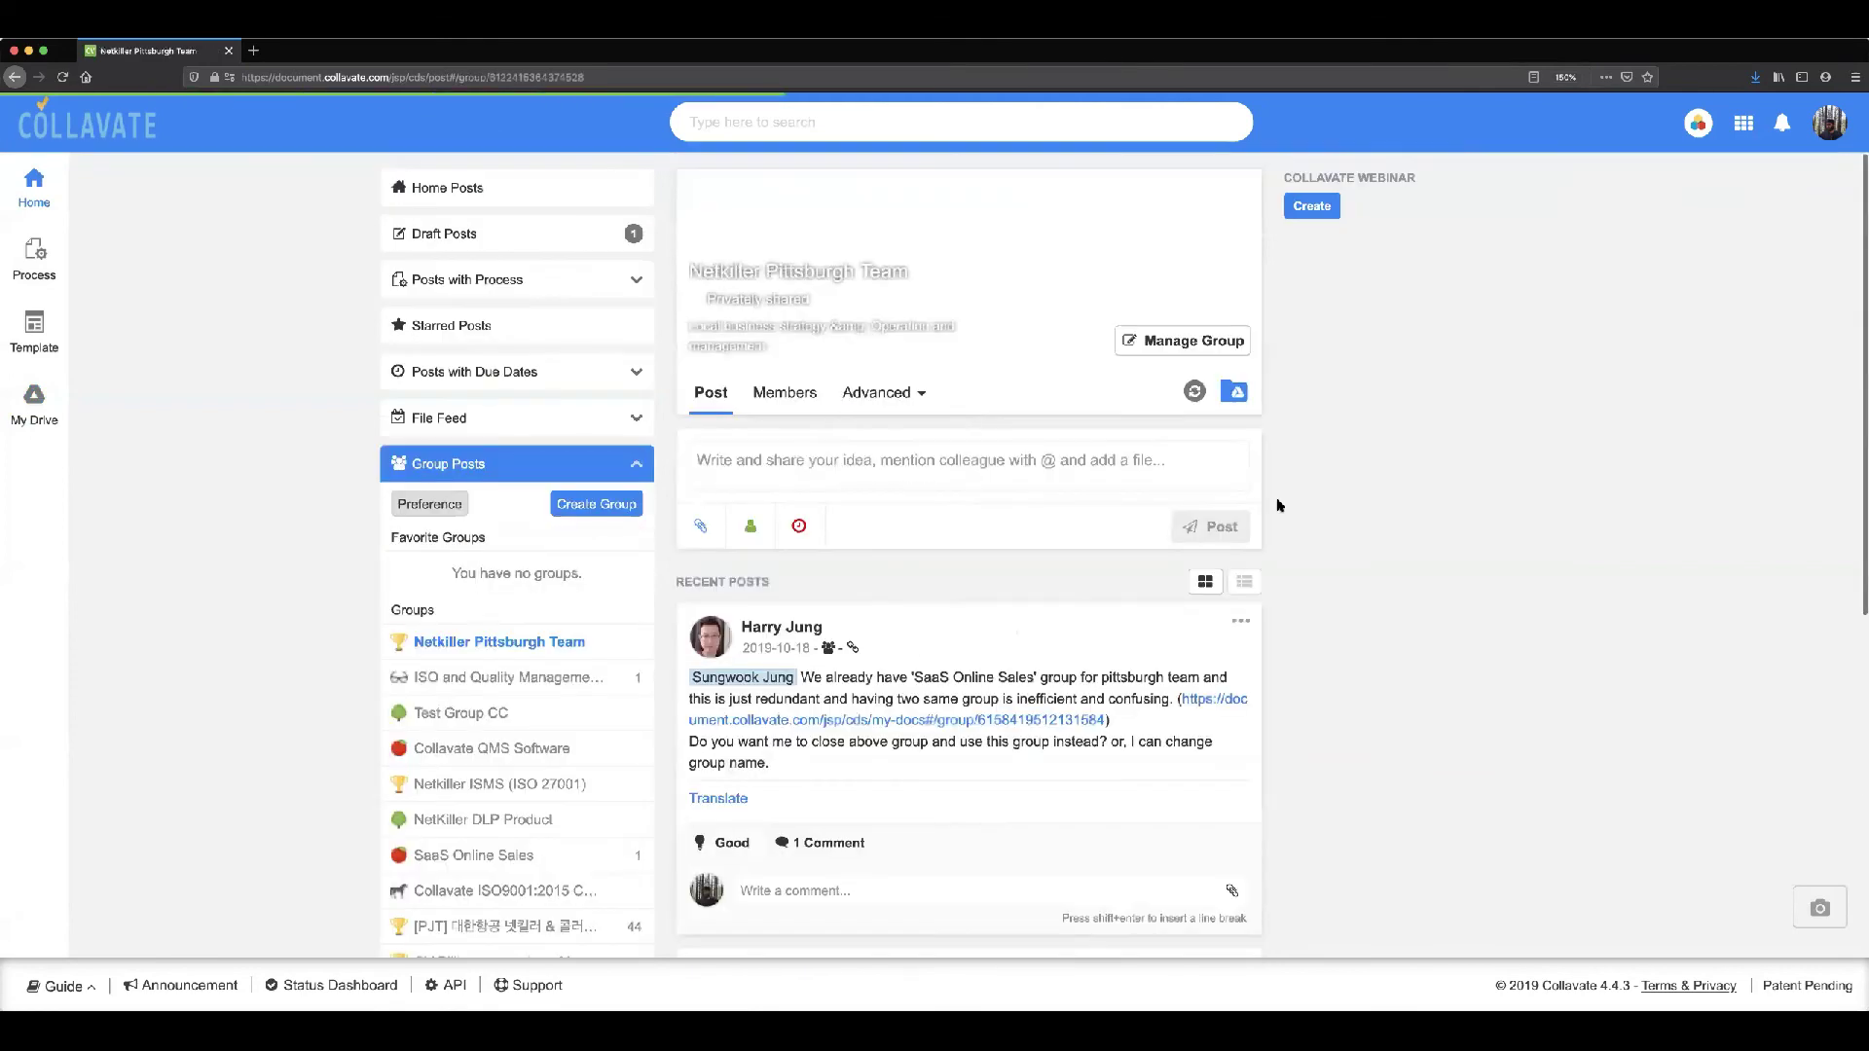
scroll(1347, 496, "down", 1)
scroll(1347, 496, "down", 8)
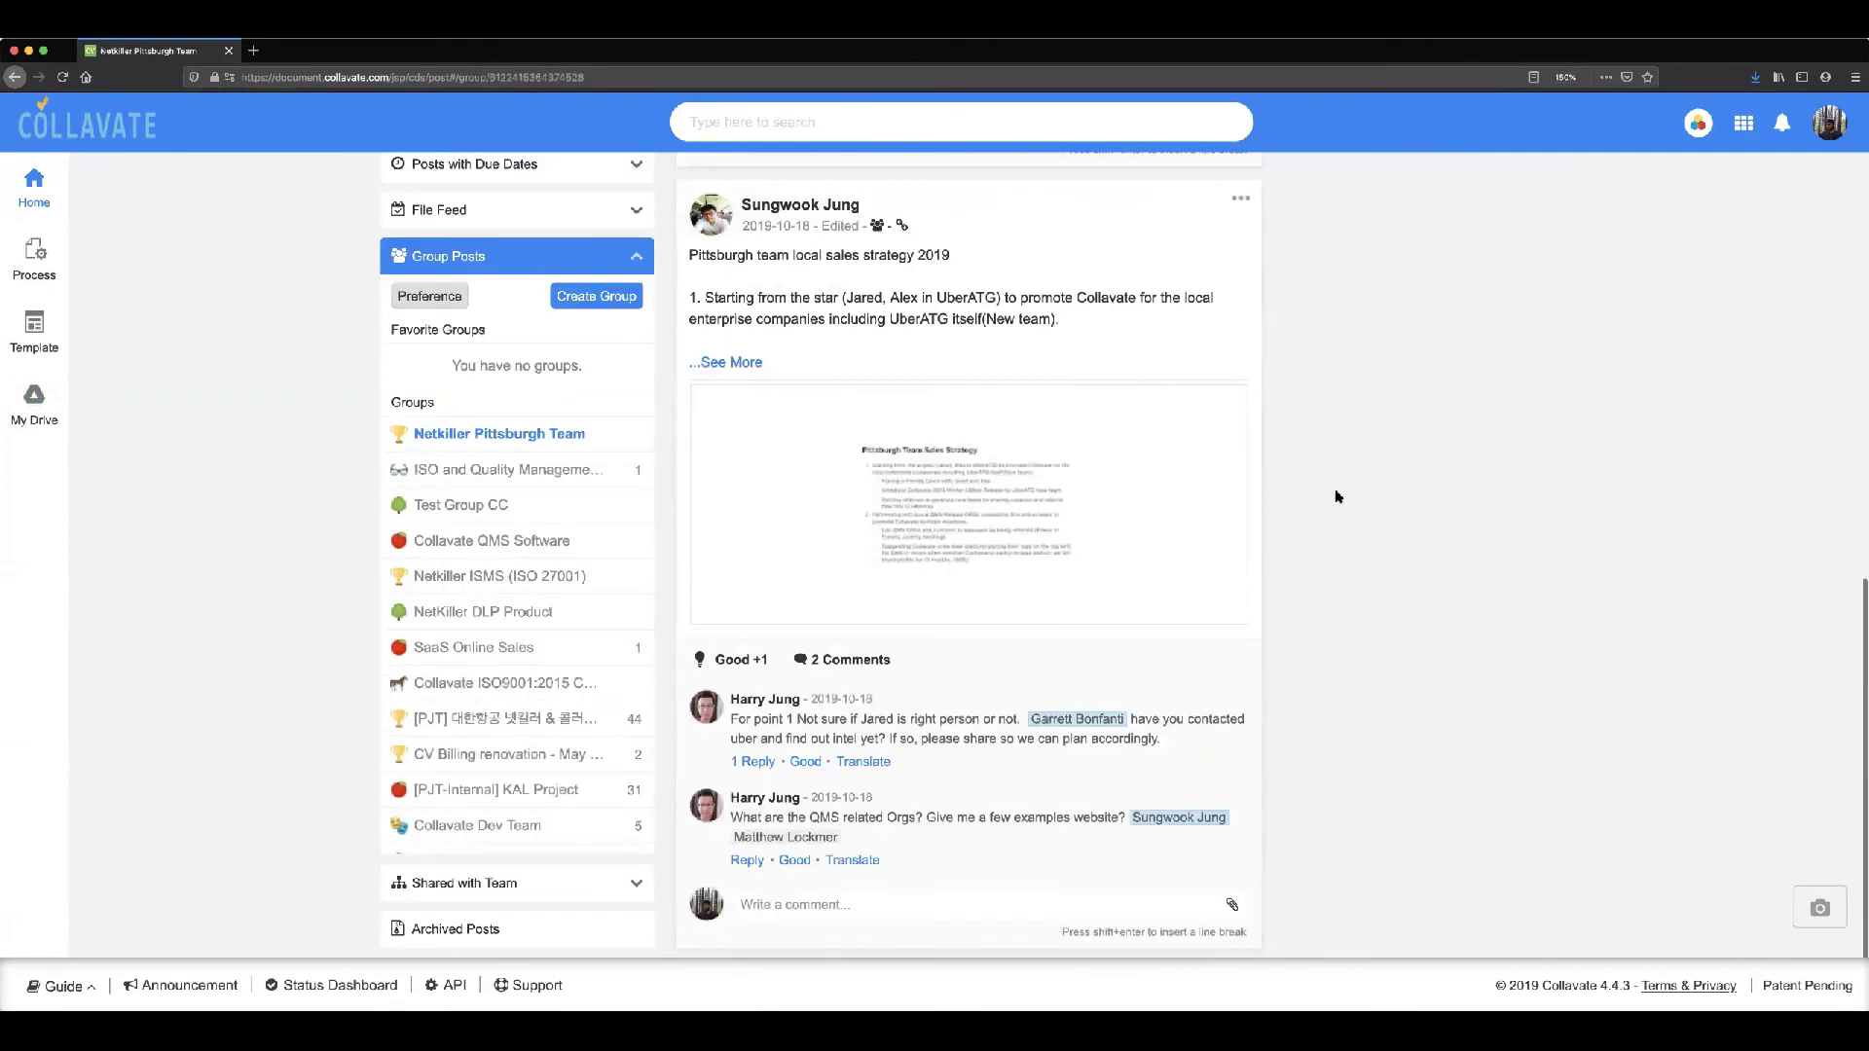
scroll(1352, 491, "up", 10)
scroll(1360, 488, "down", 10)
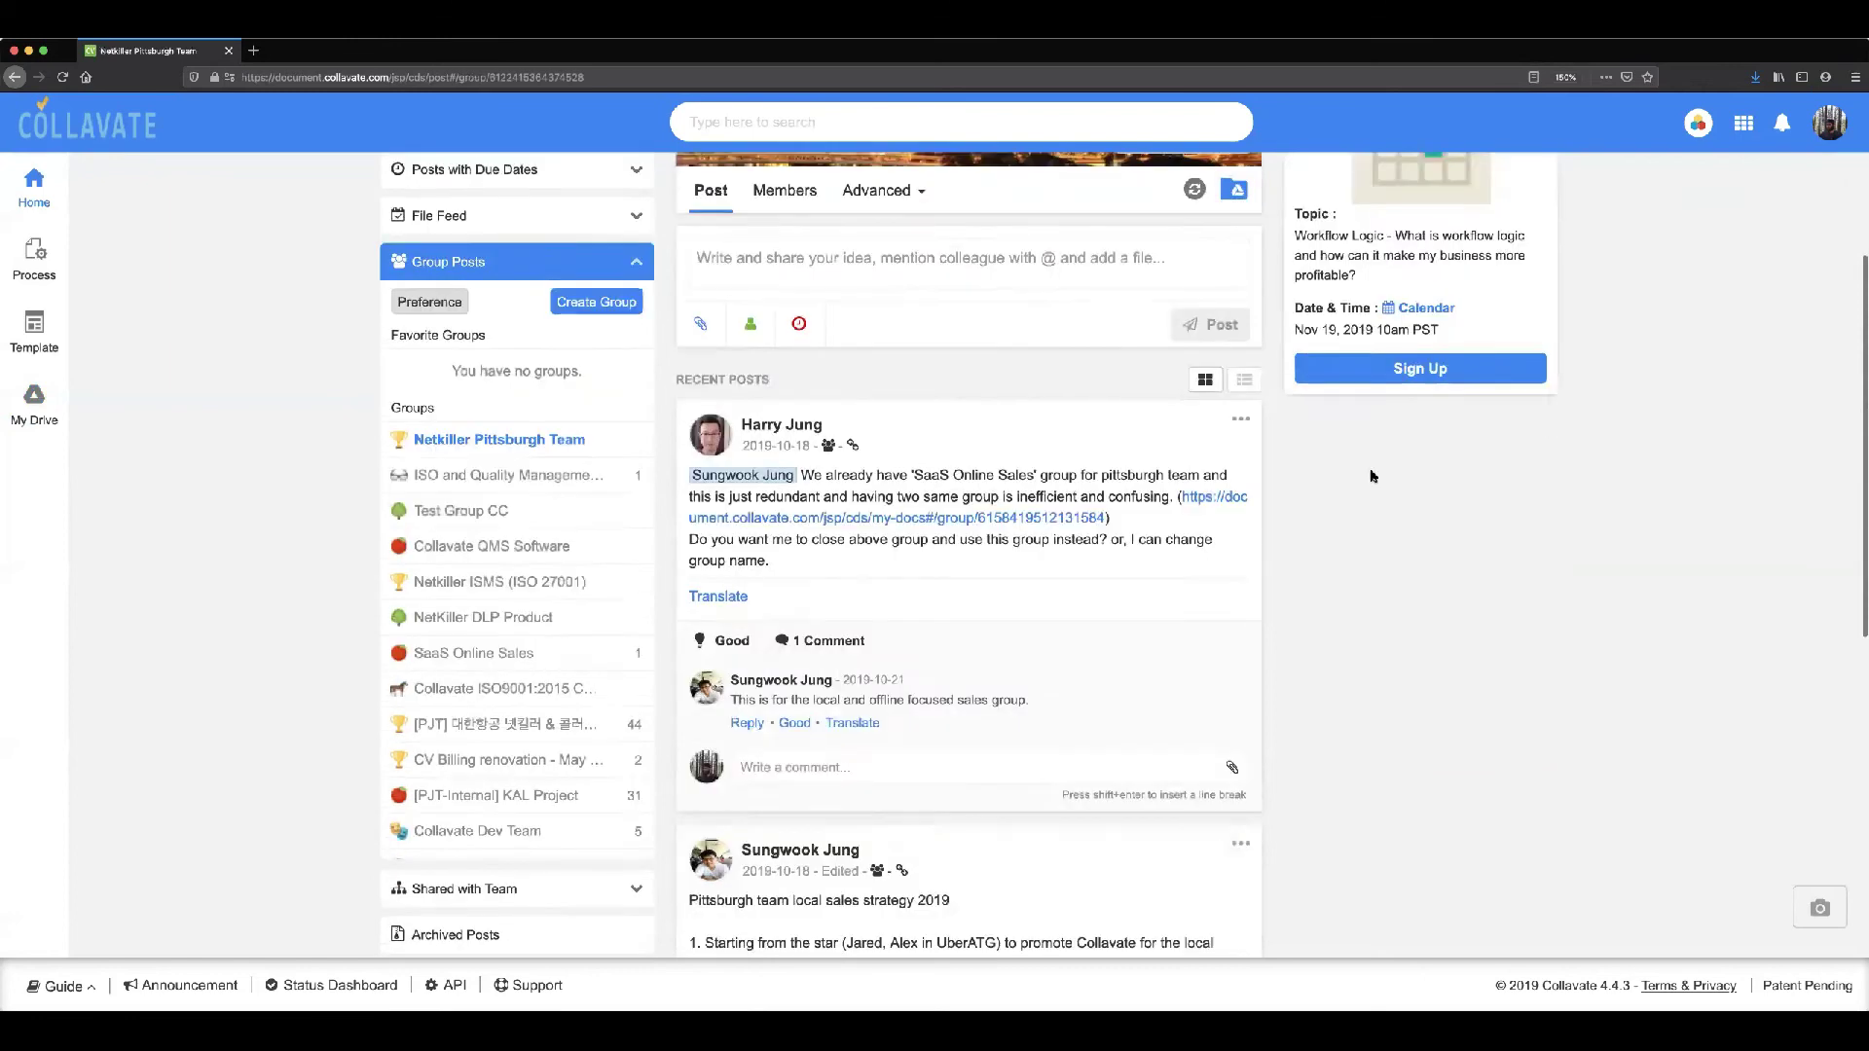
scroll(1367, 496, "up", 10)
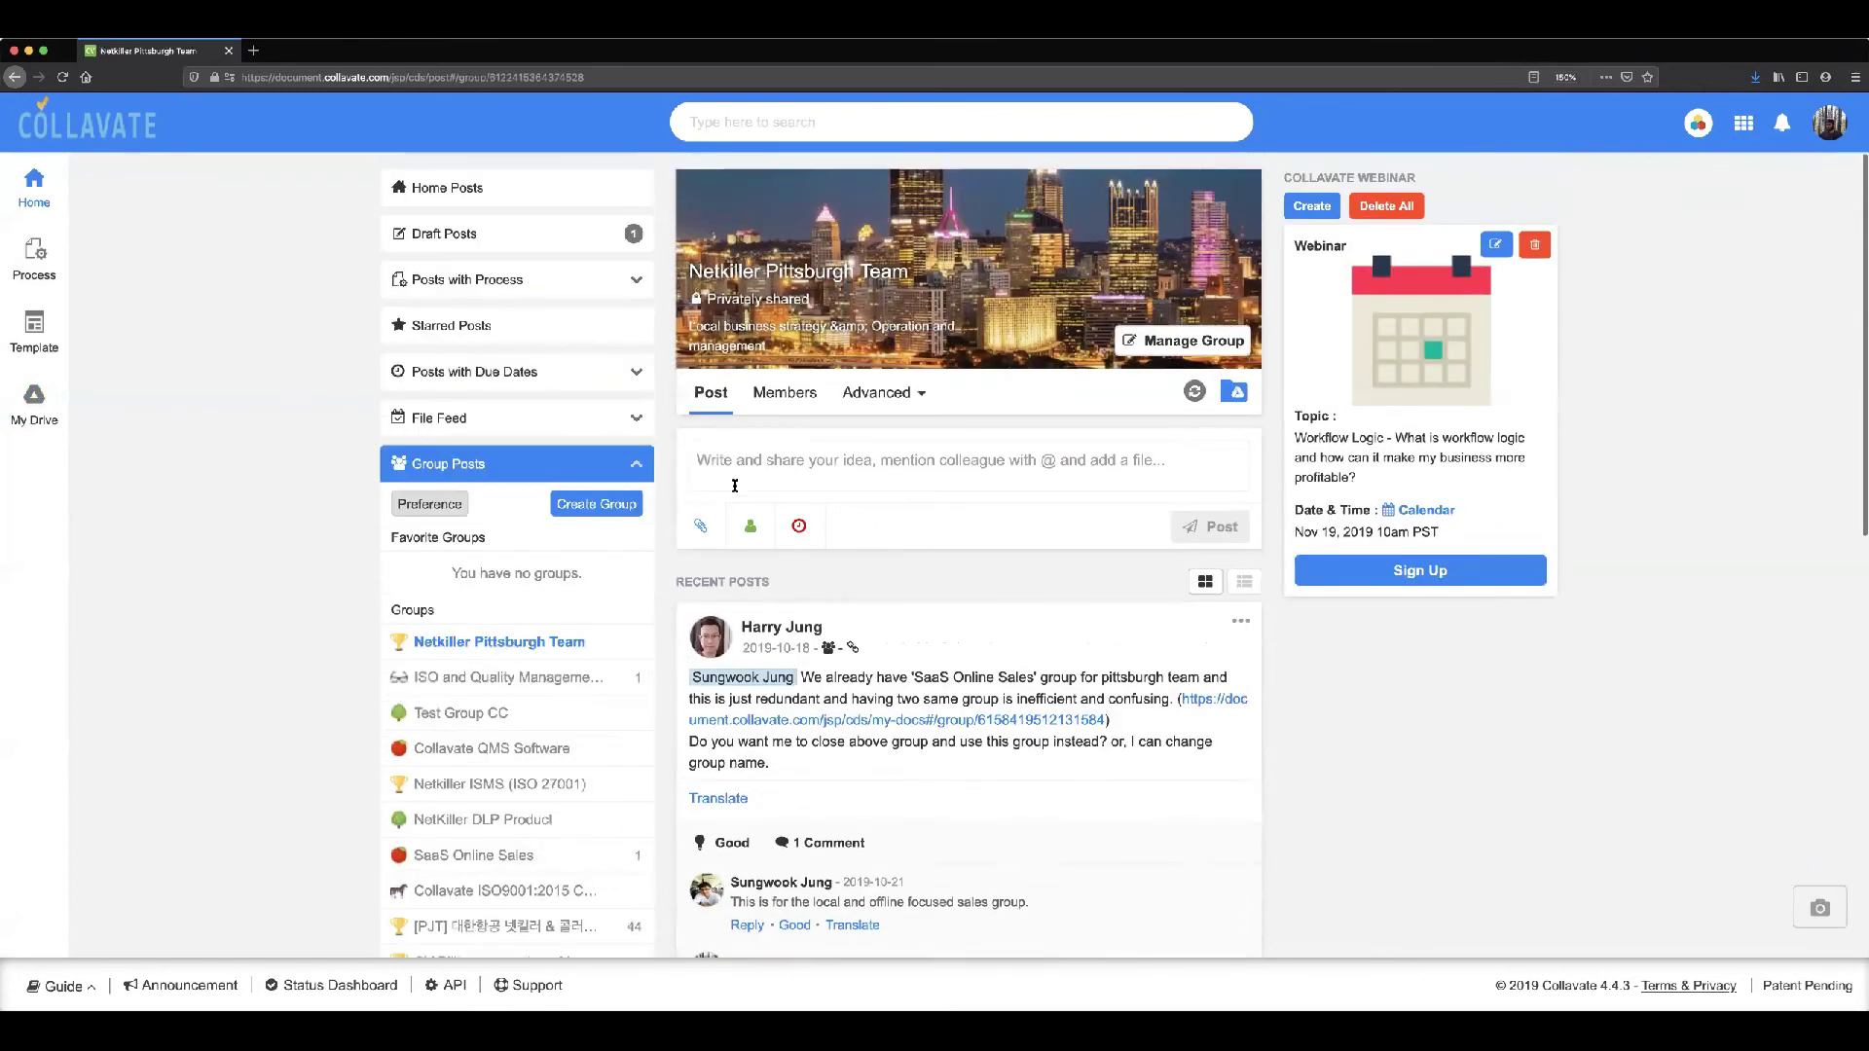
scroll(748, 468, "down", 4)
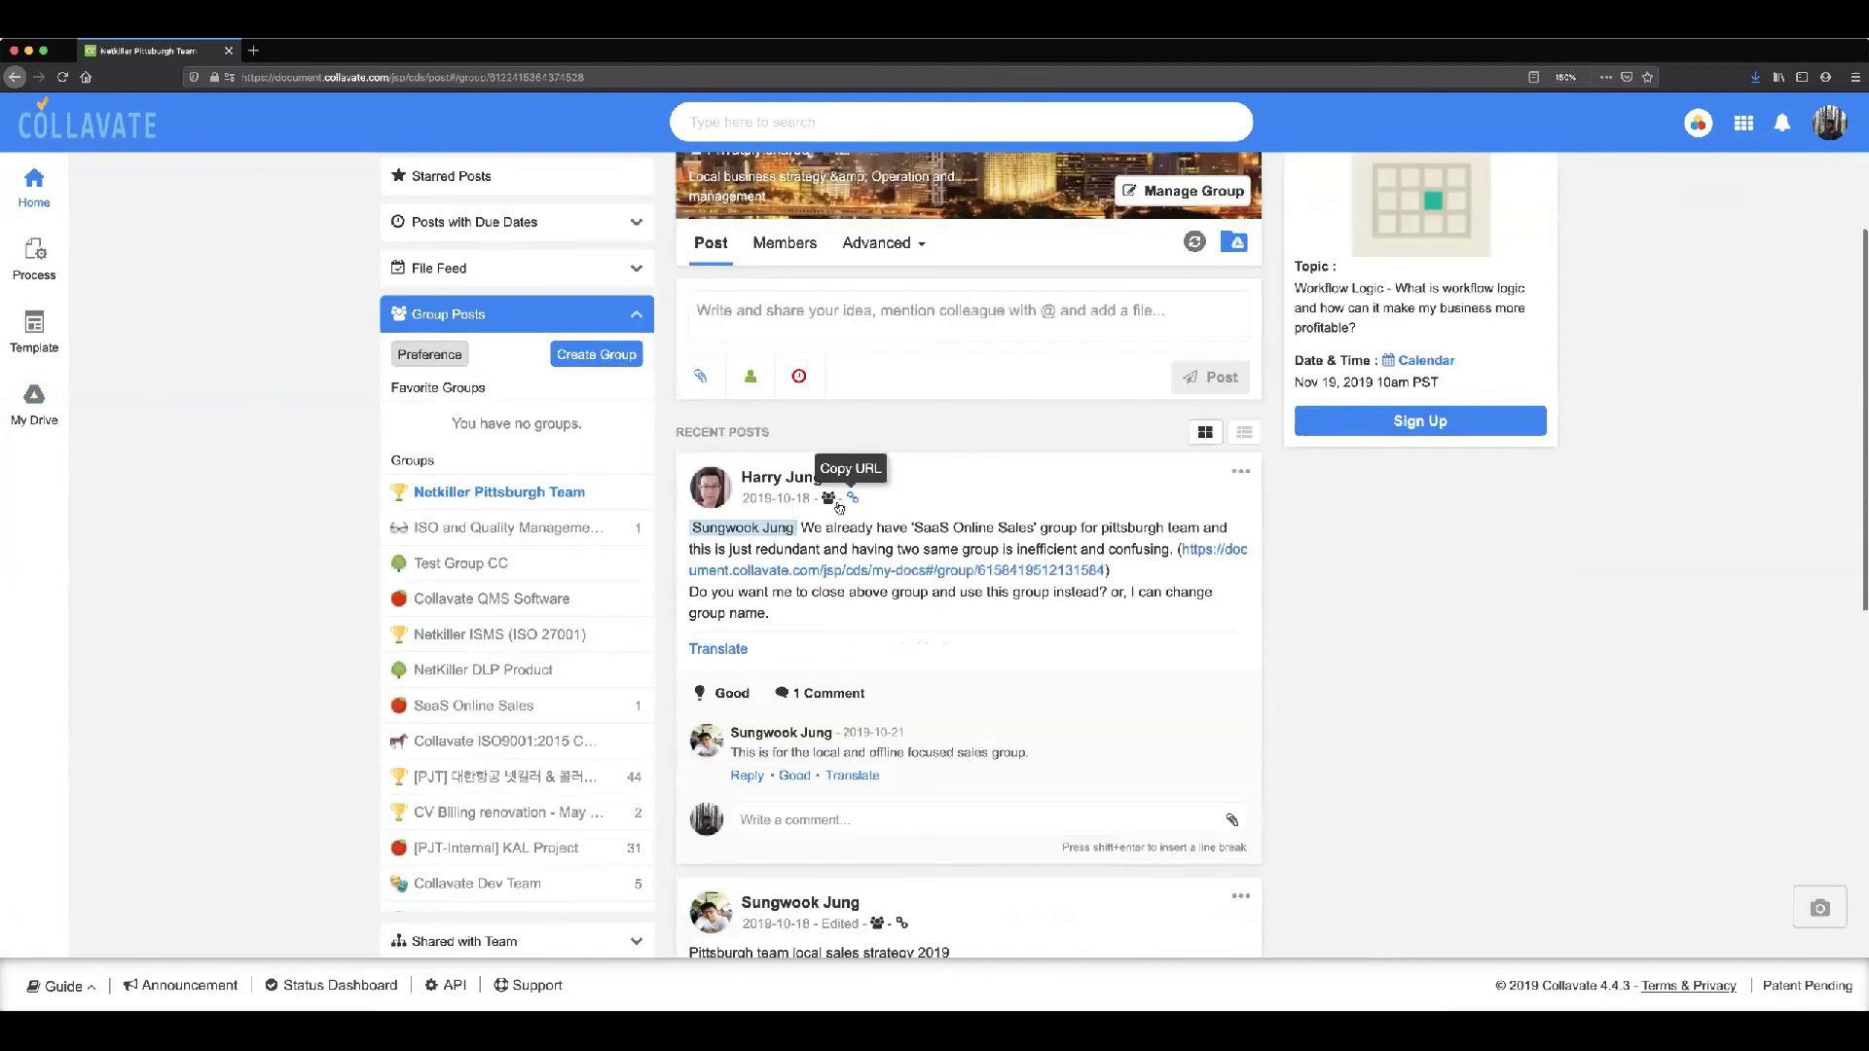
scroll(827, 496, "up", 4)
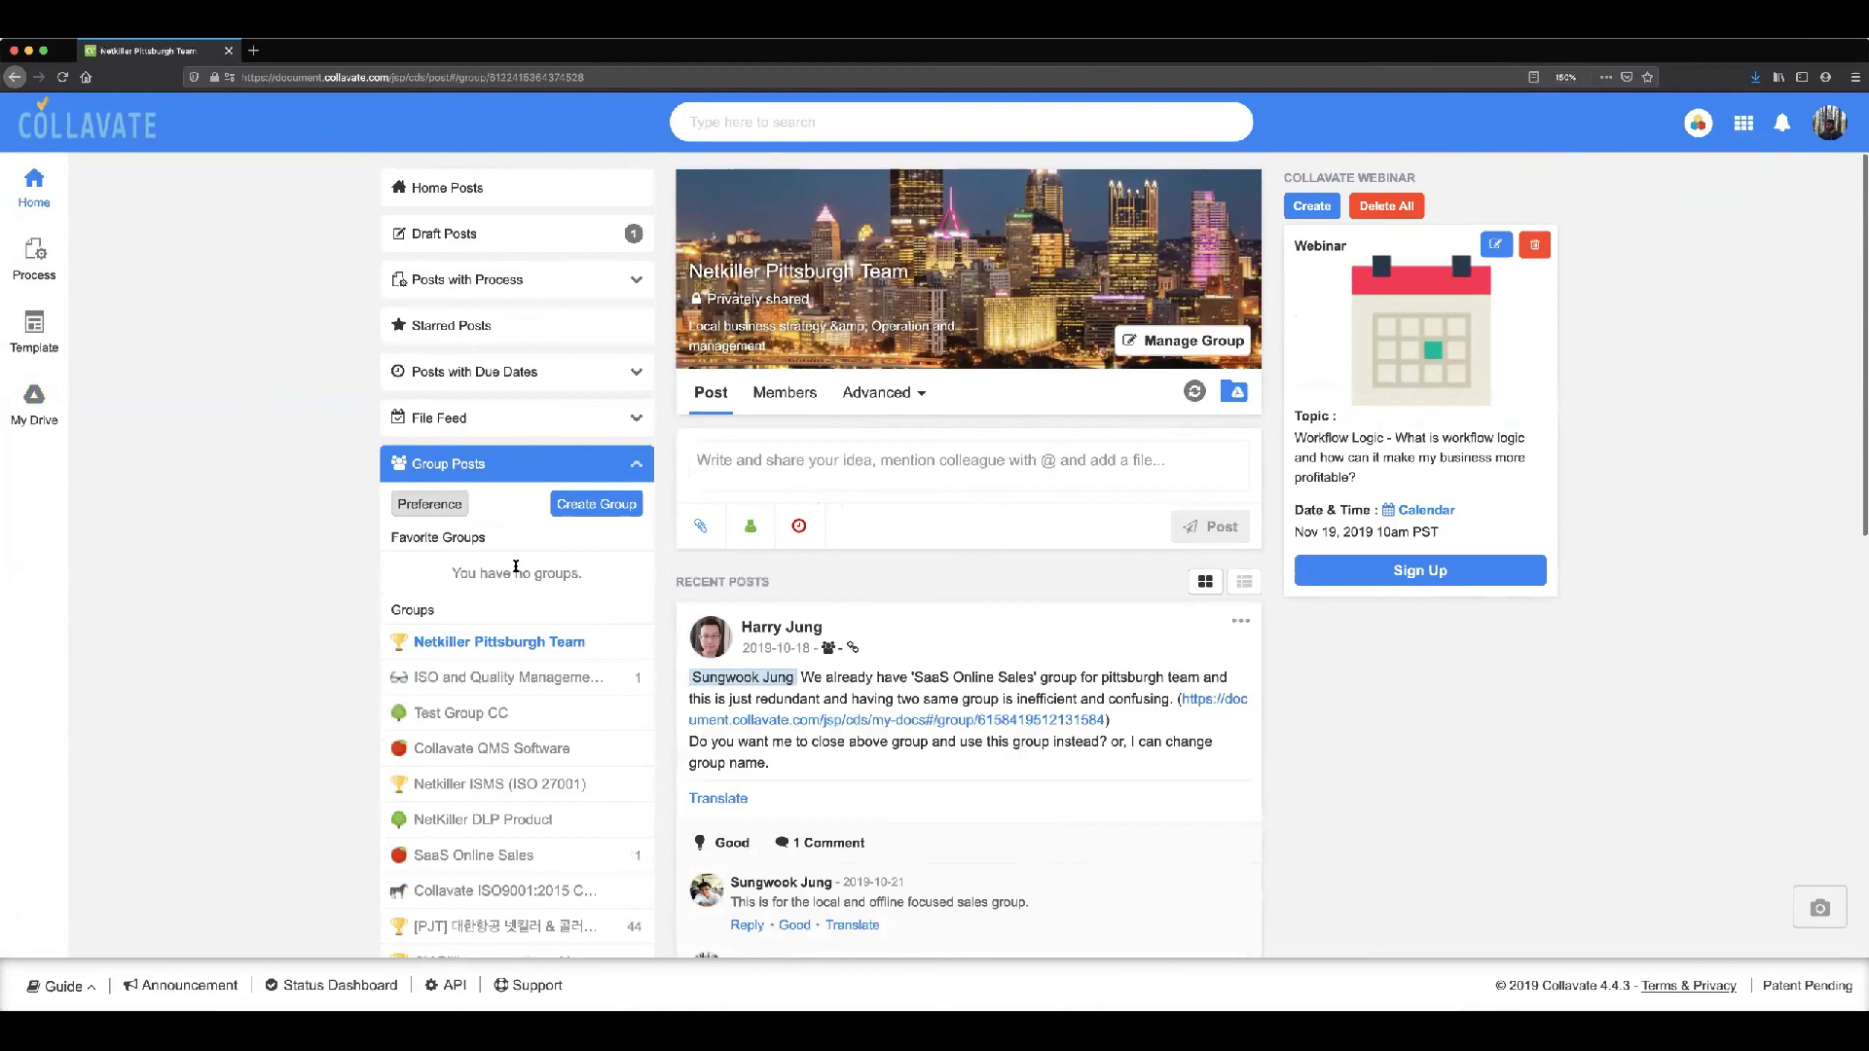
scroll(516, 567, "down", 3)
scroll(368, 519, "up", 3)
scroll(166, 513, "down", 3)
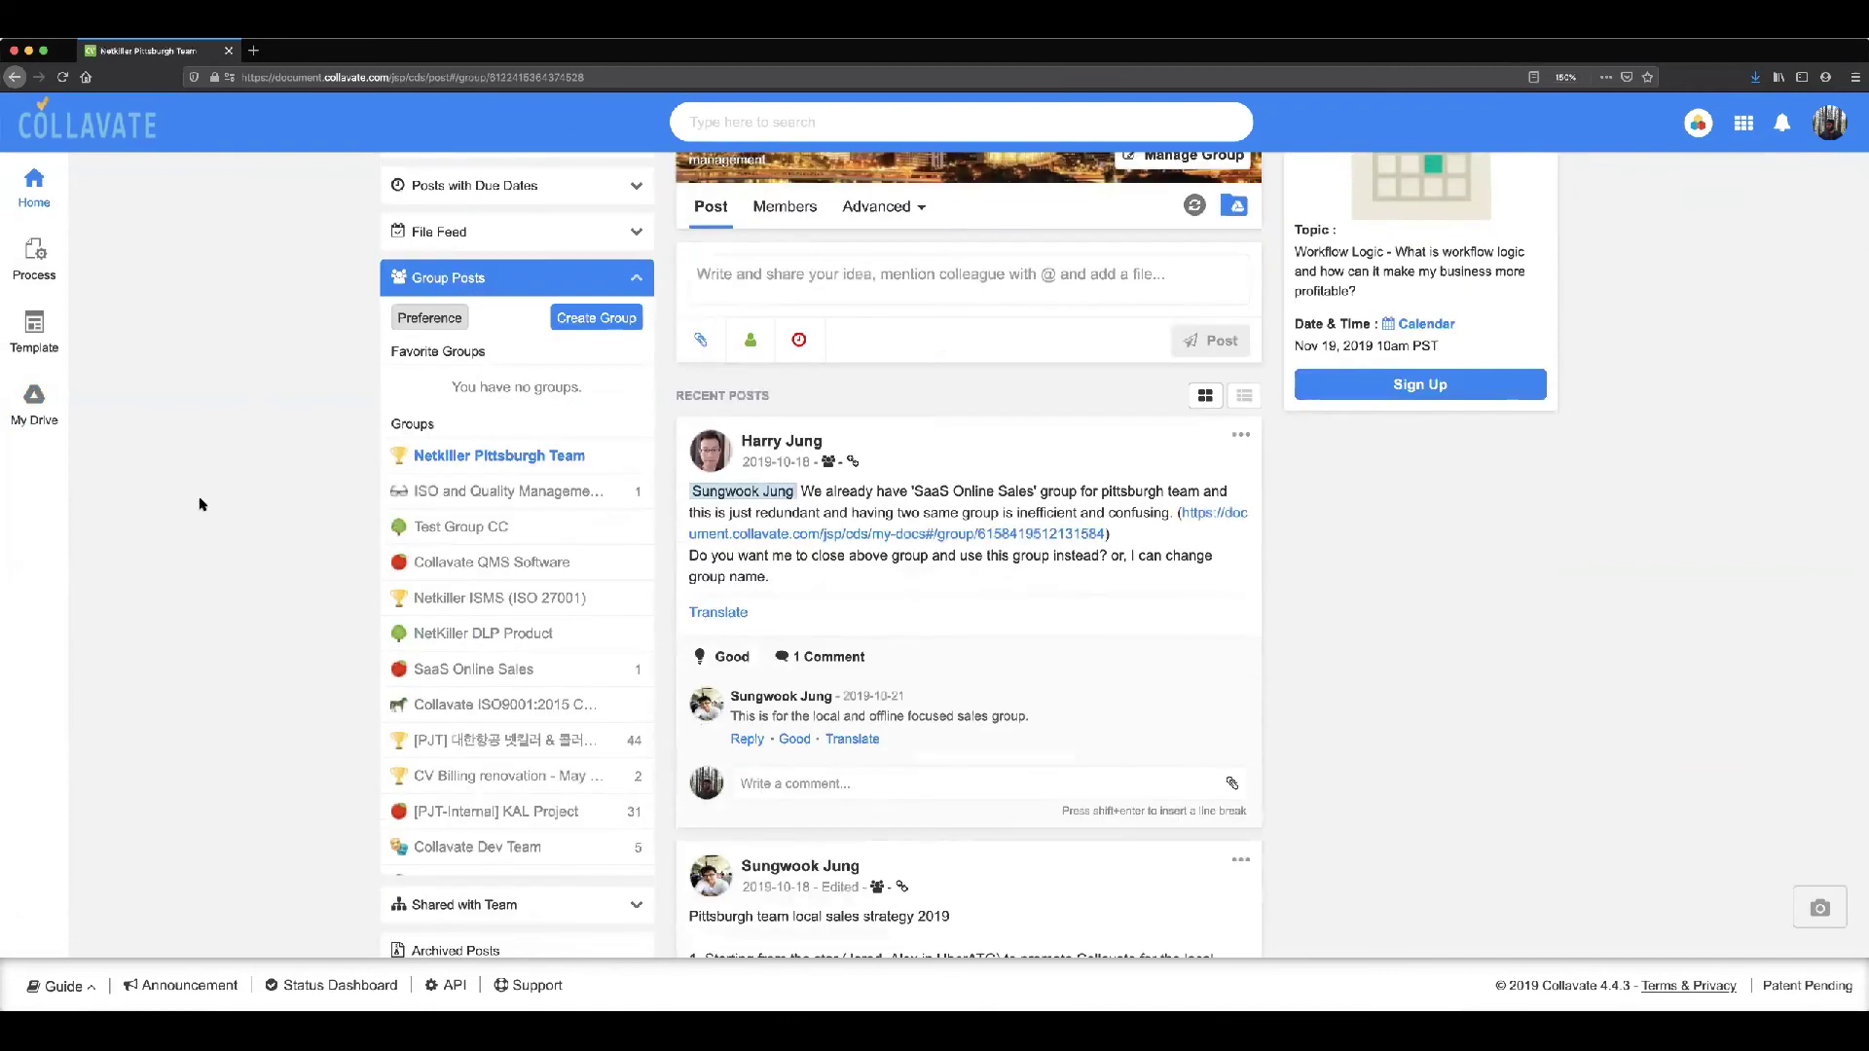
scroll(200, 504, "down", 1)
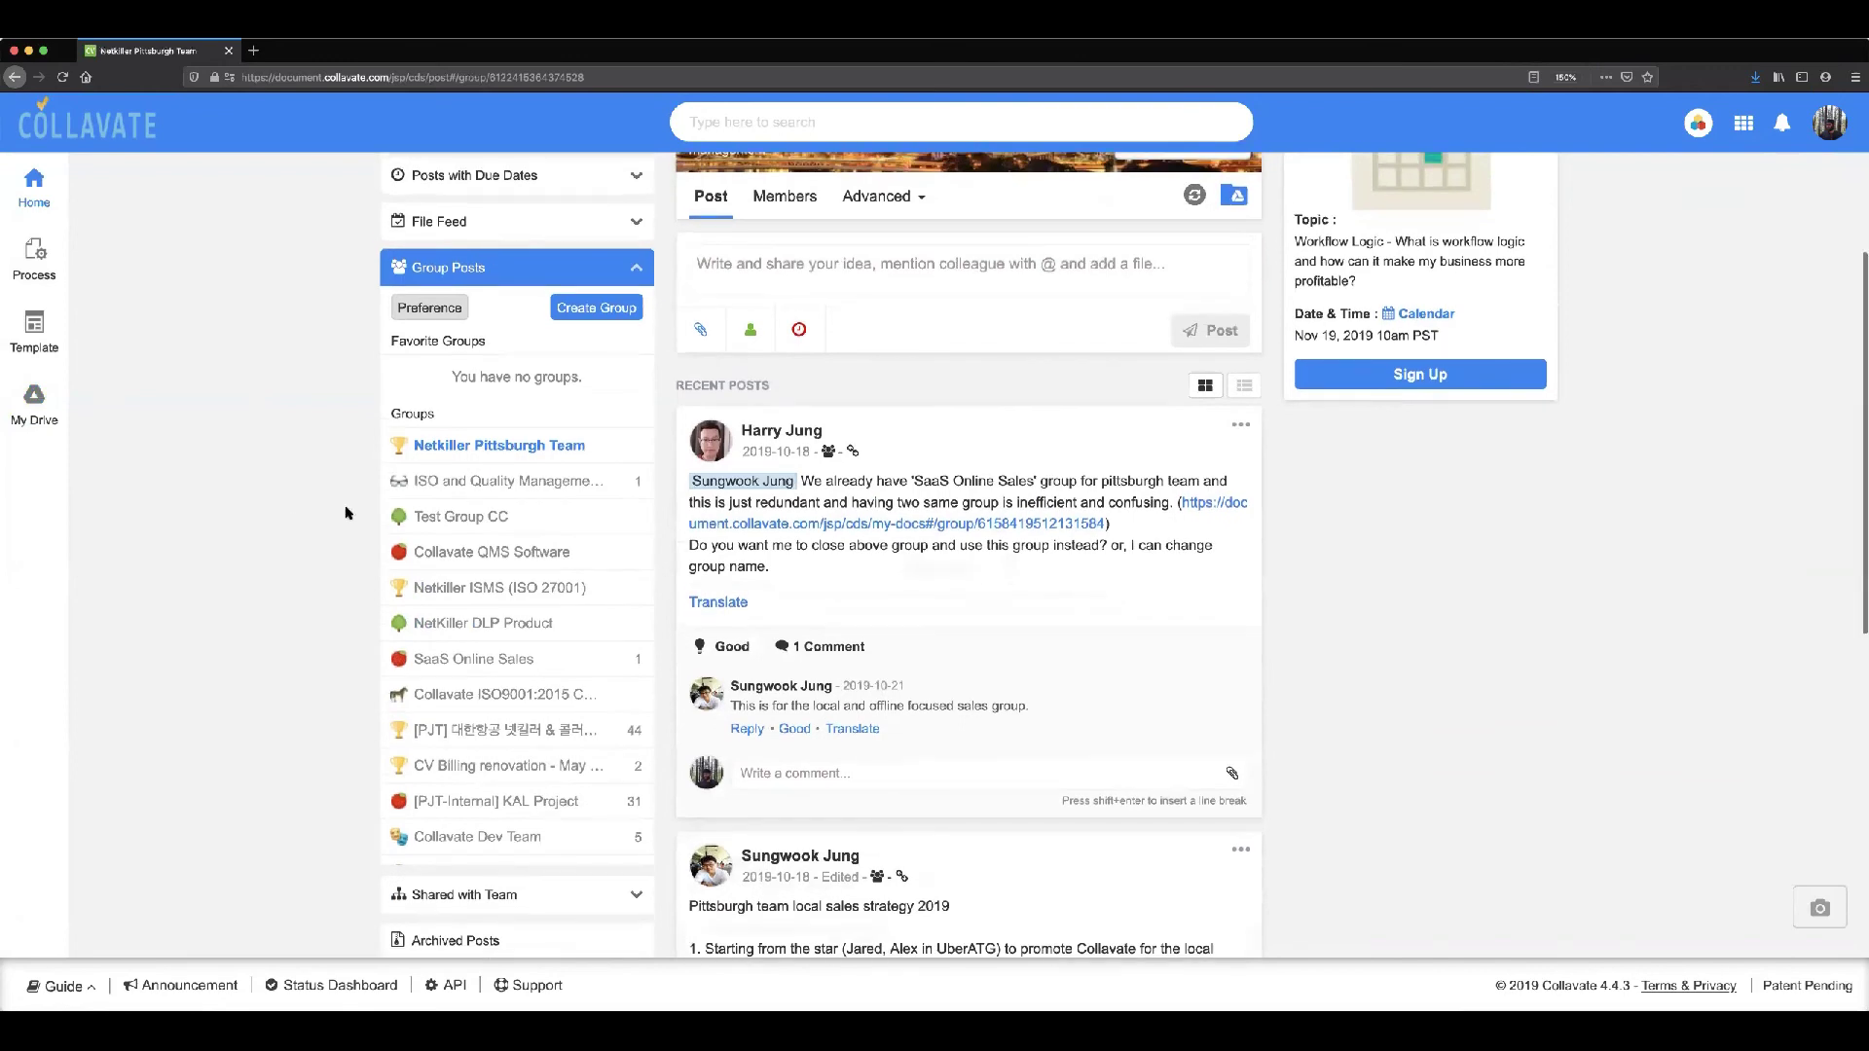
Step: Collapse the Group Posts list, go back to Home Posts and skim the main feed
scroll(350, 513, "up", 3)
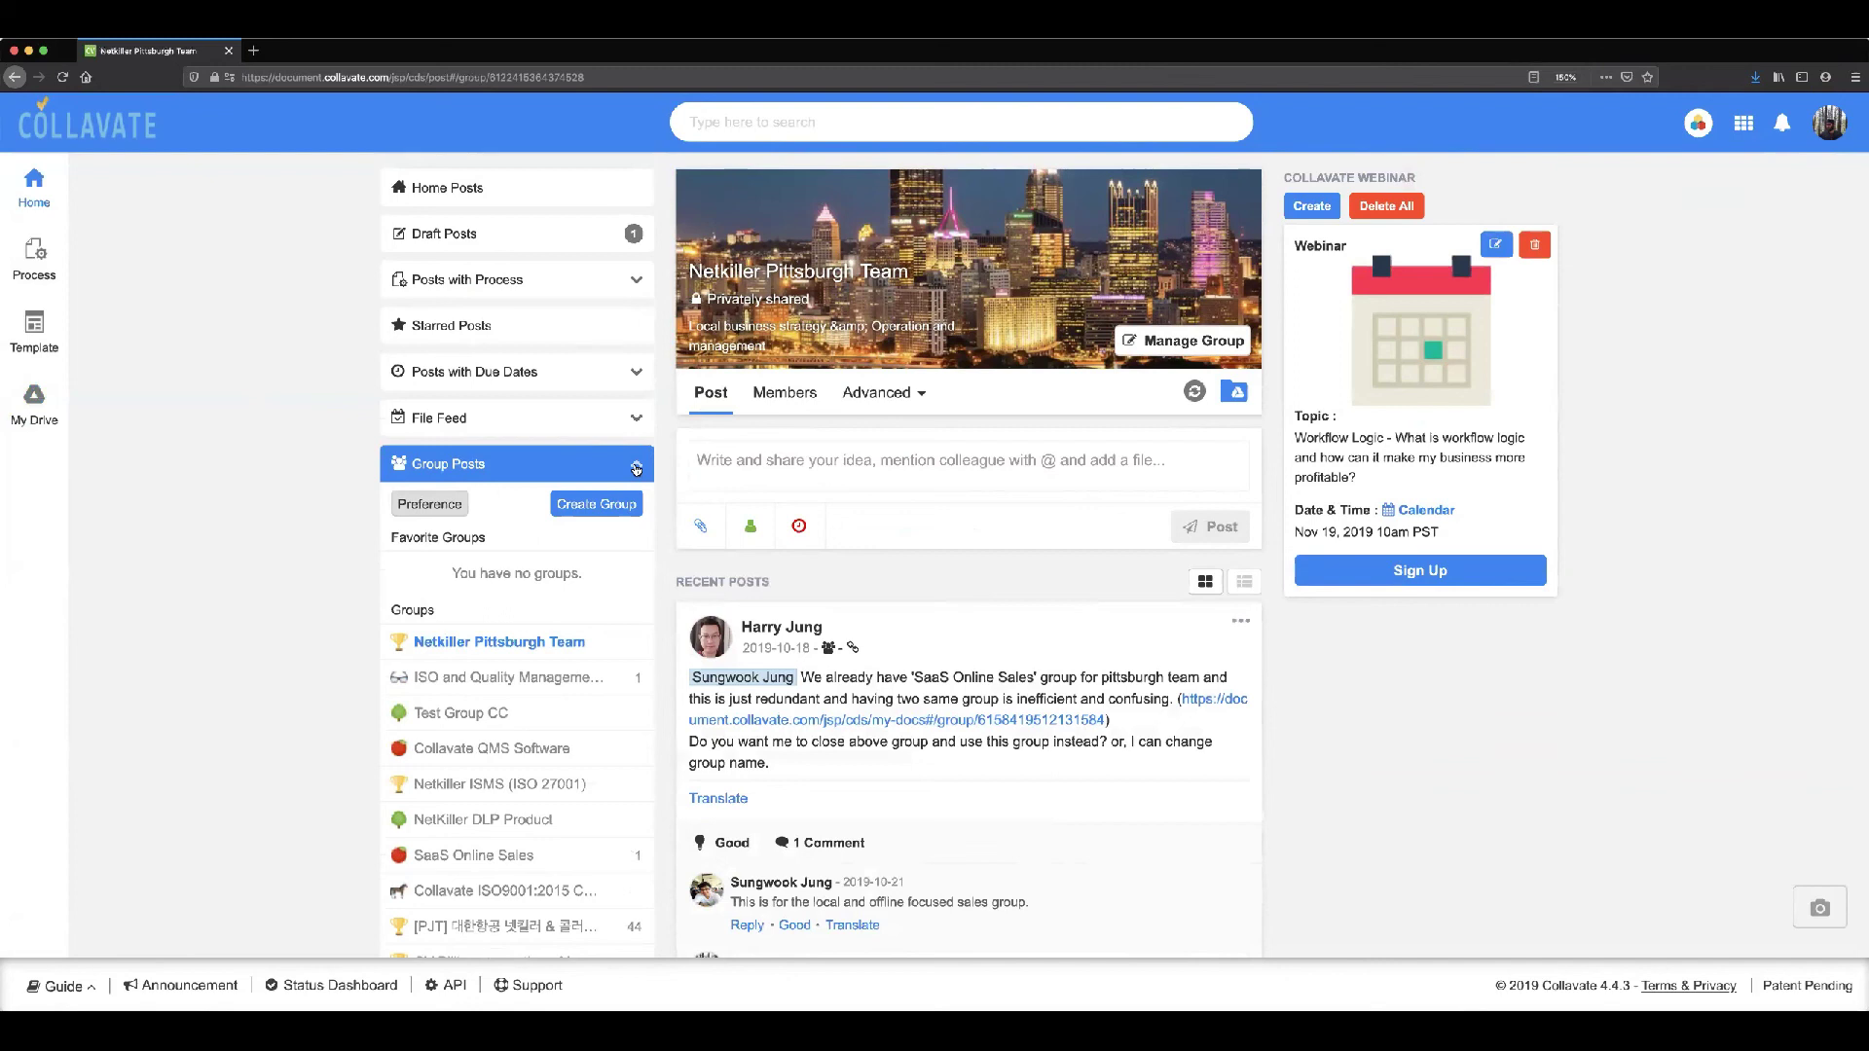
left_click(636, 467)
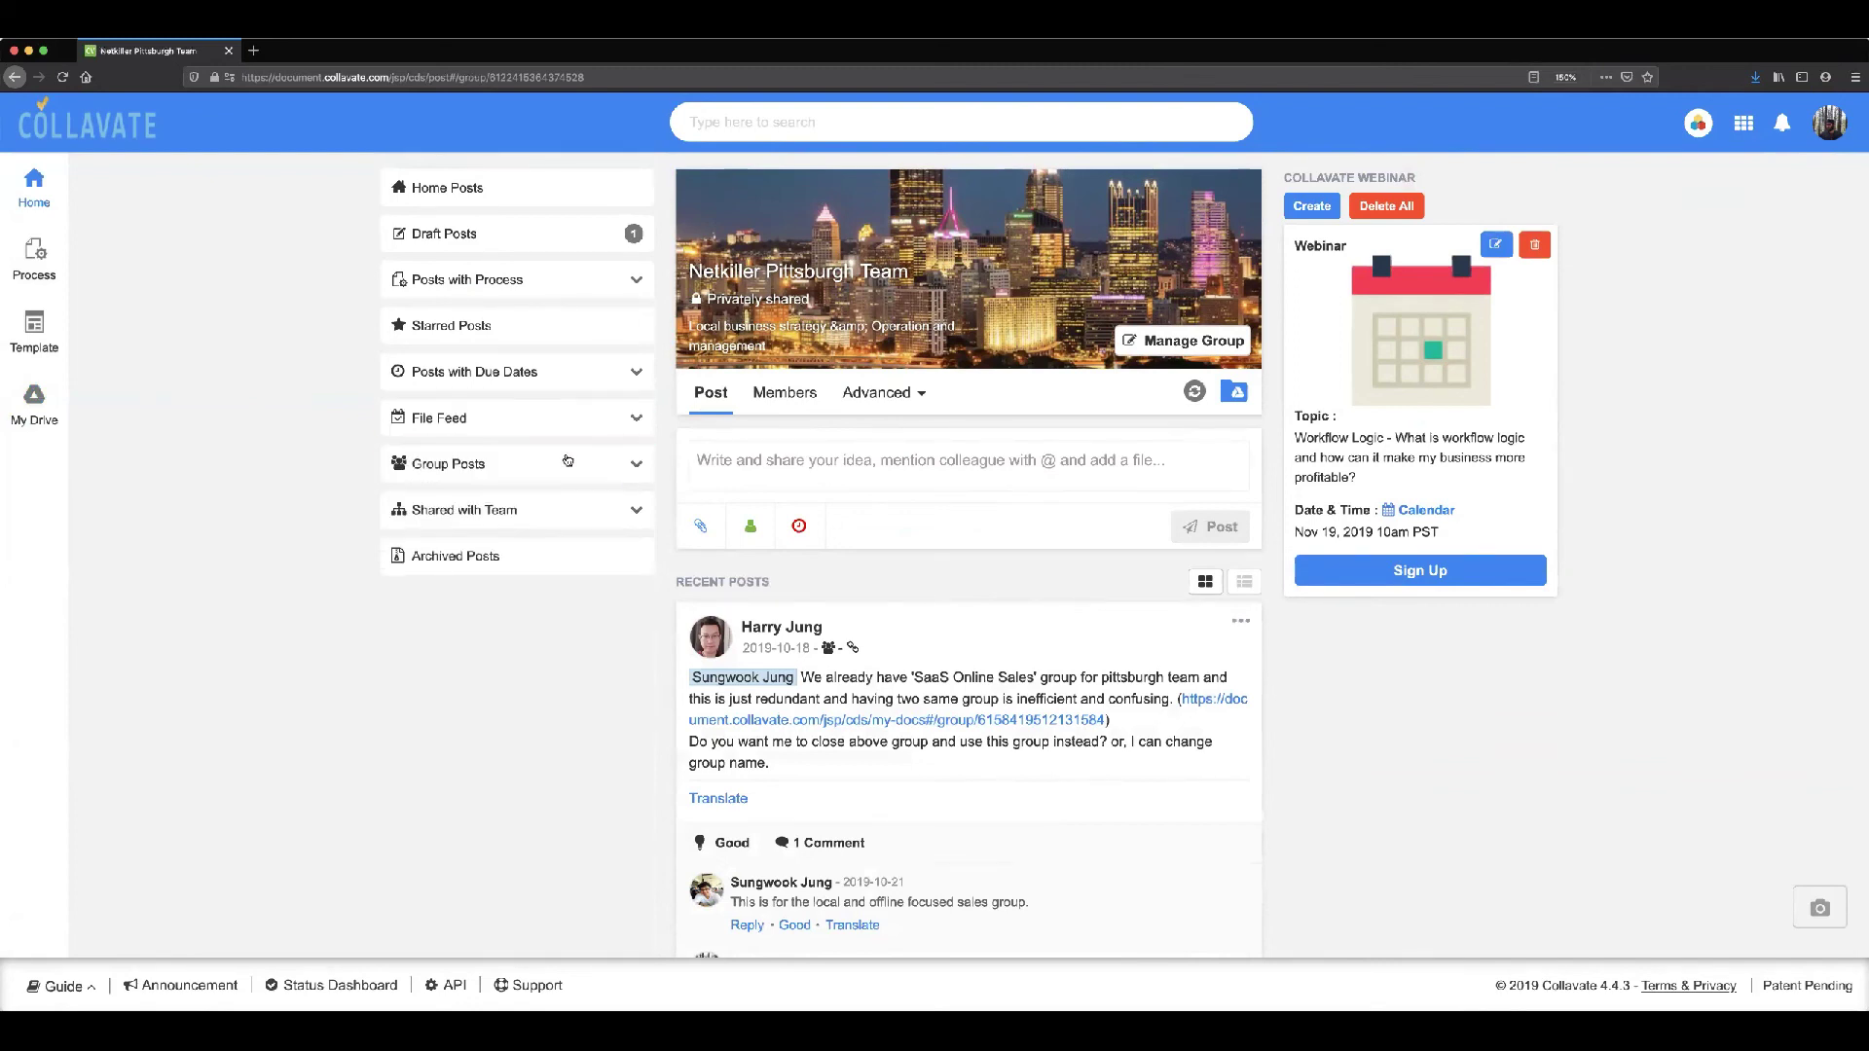
left_click(576, 189)
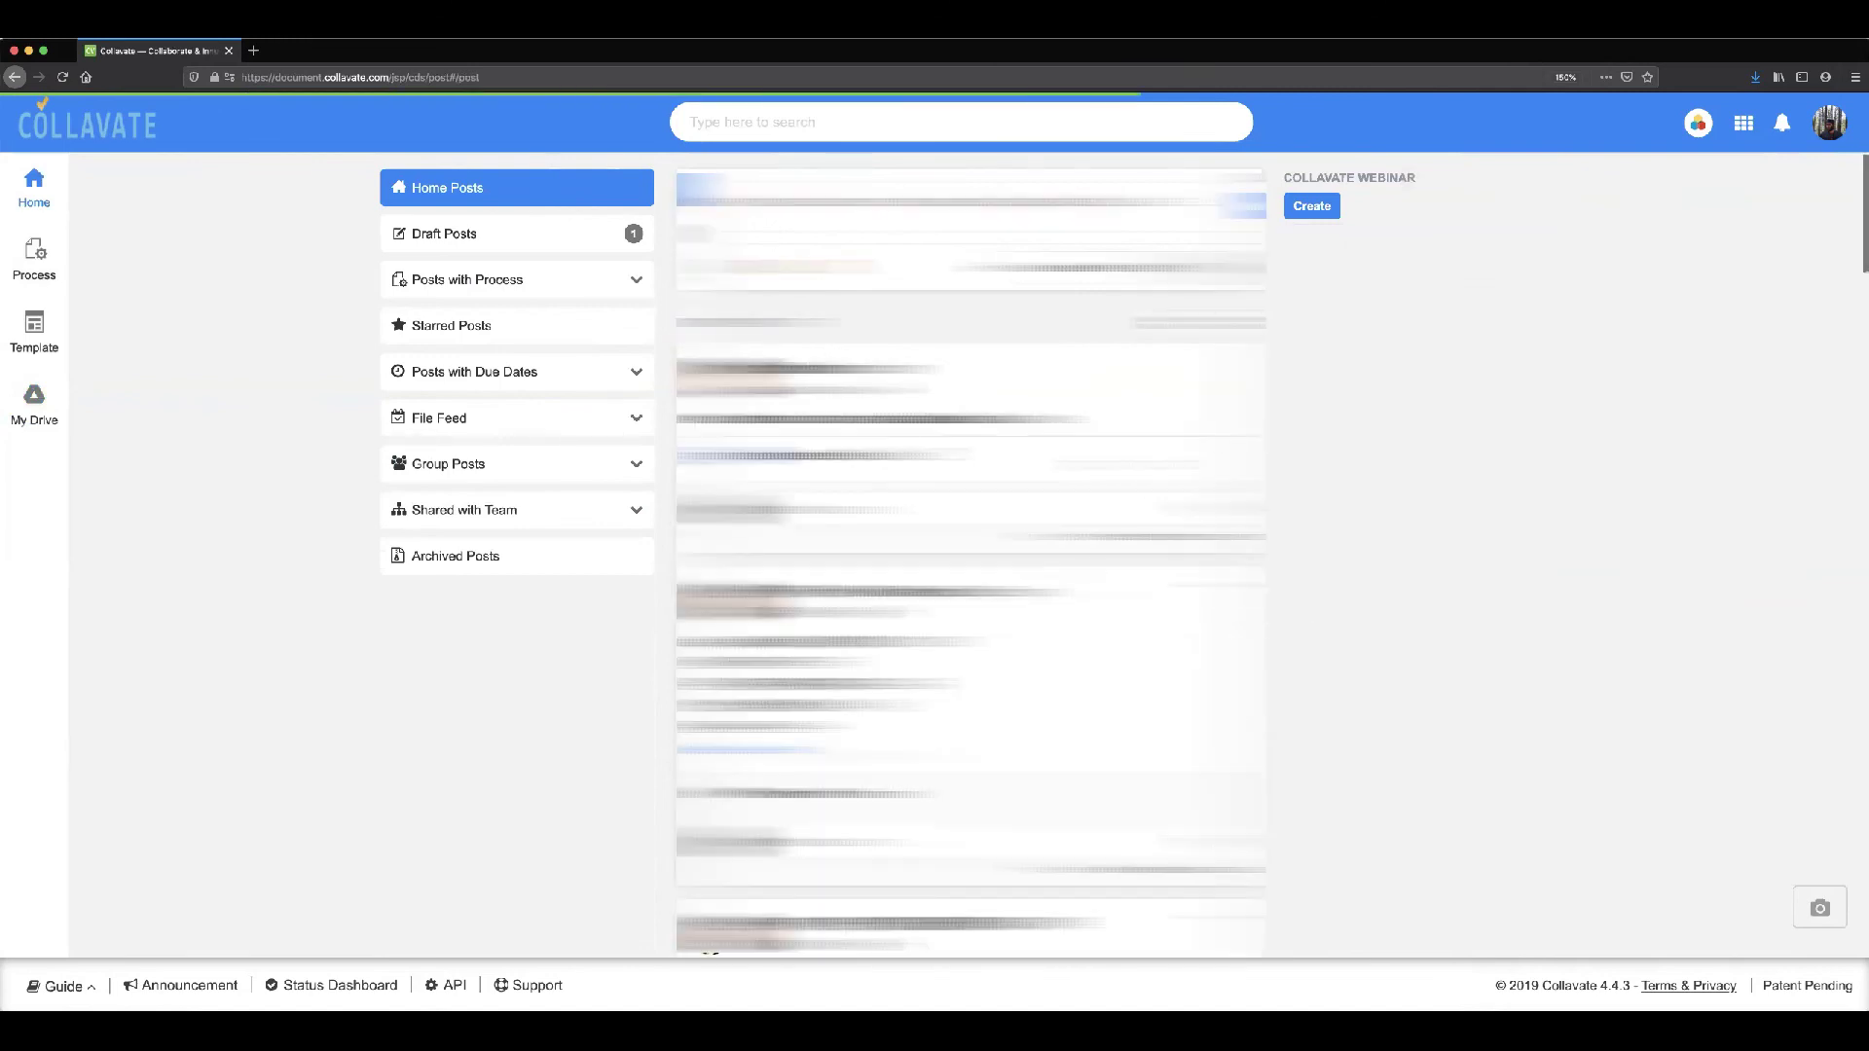
scroll(709, 950, "down", 5)
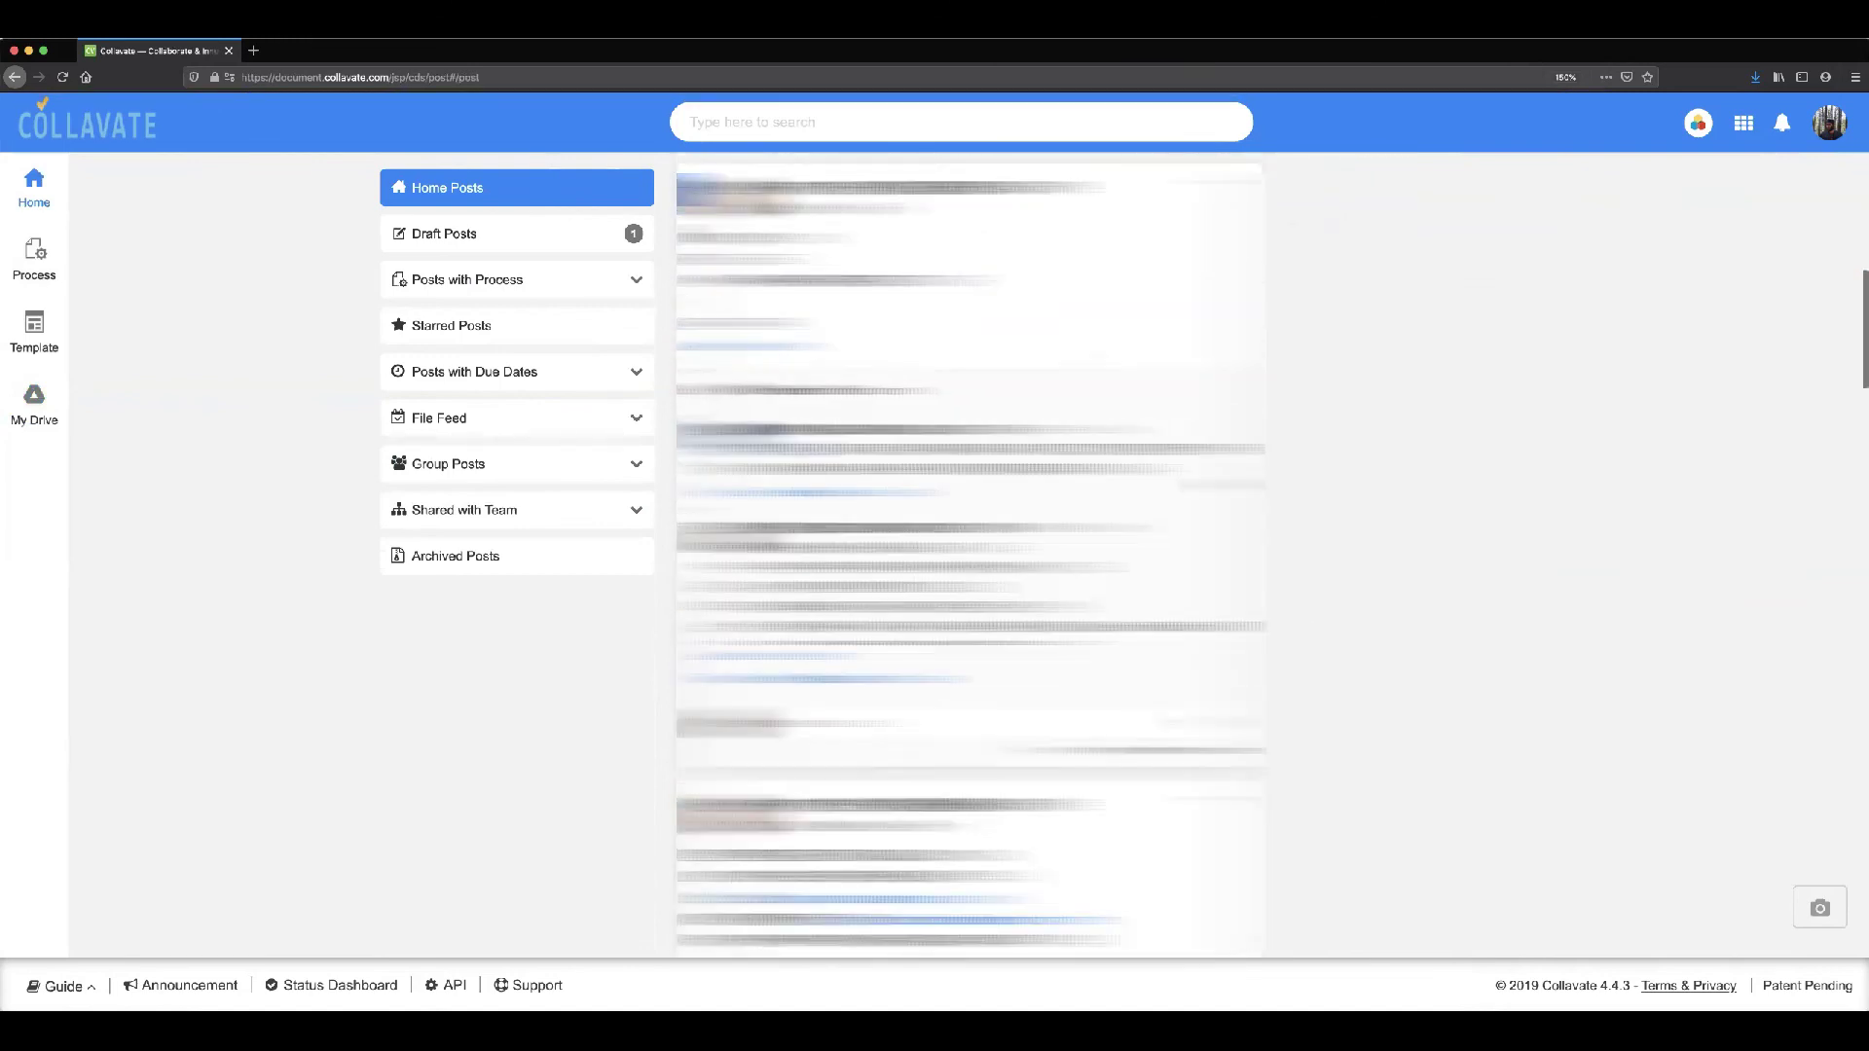
scroll(710, 951, "up", 5)
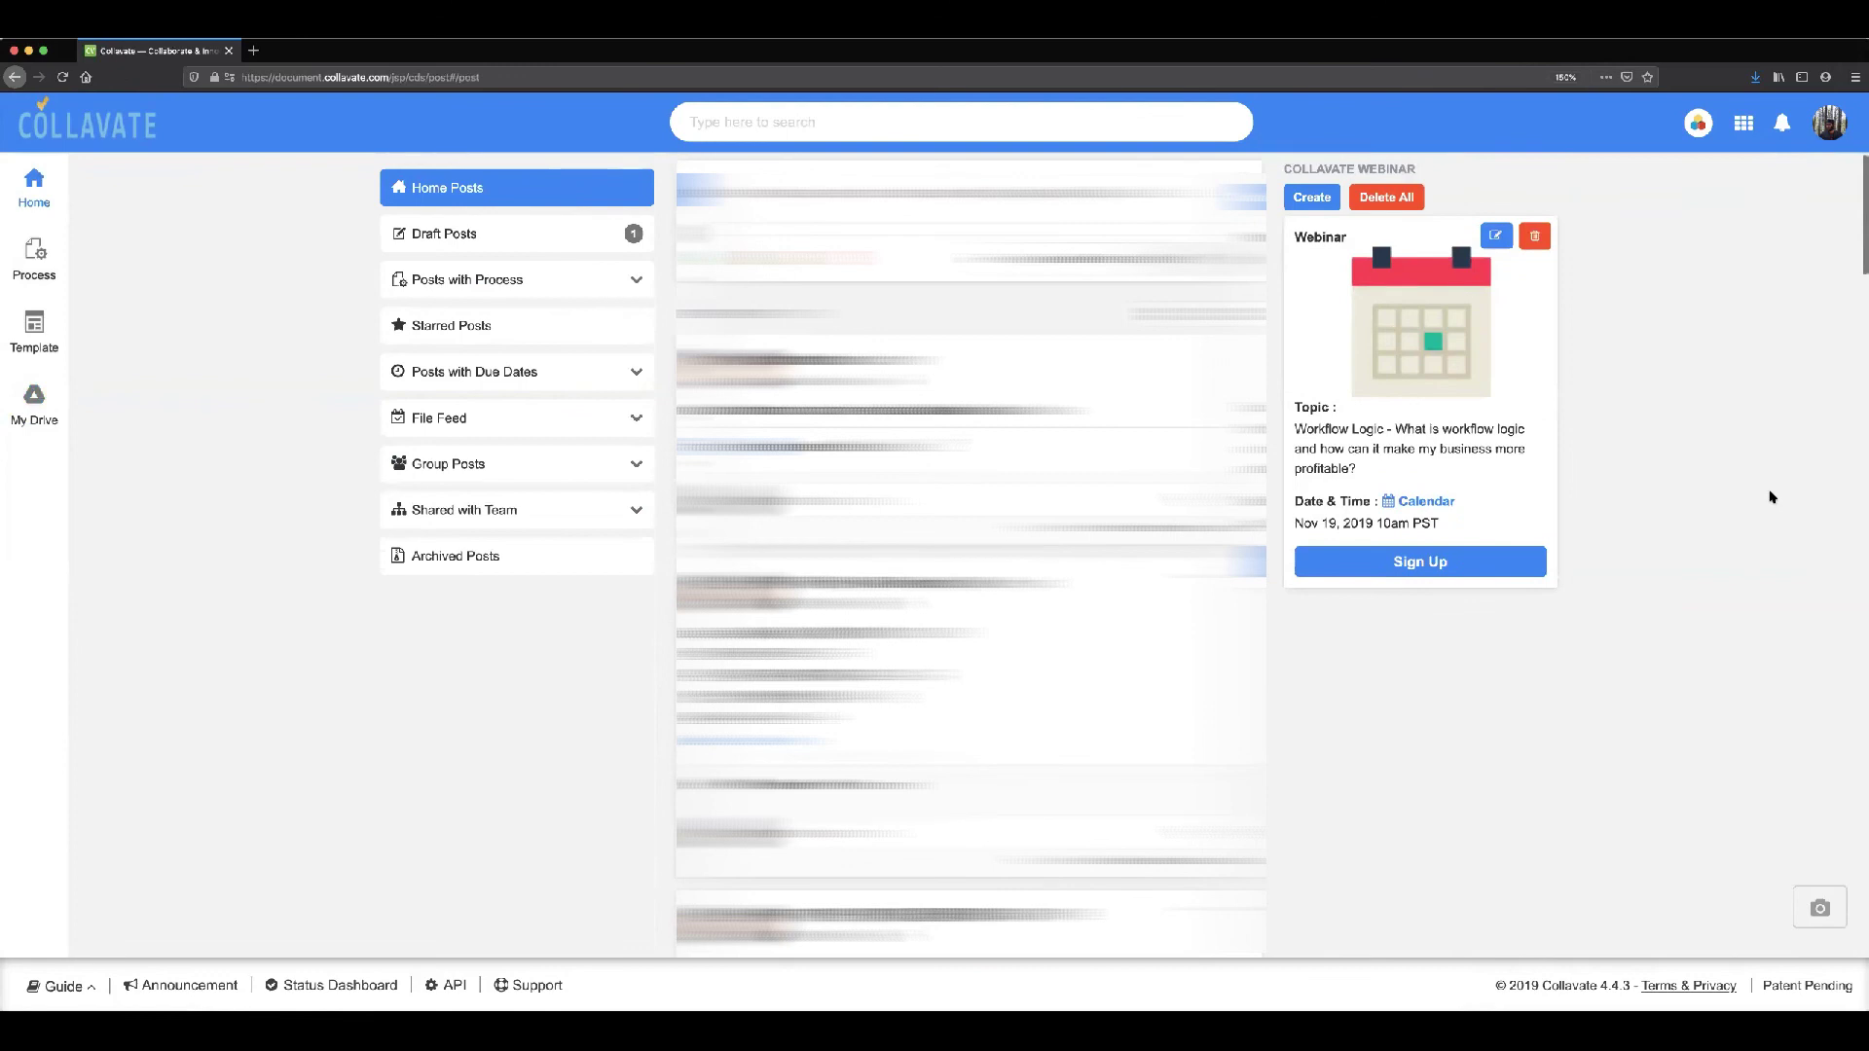